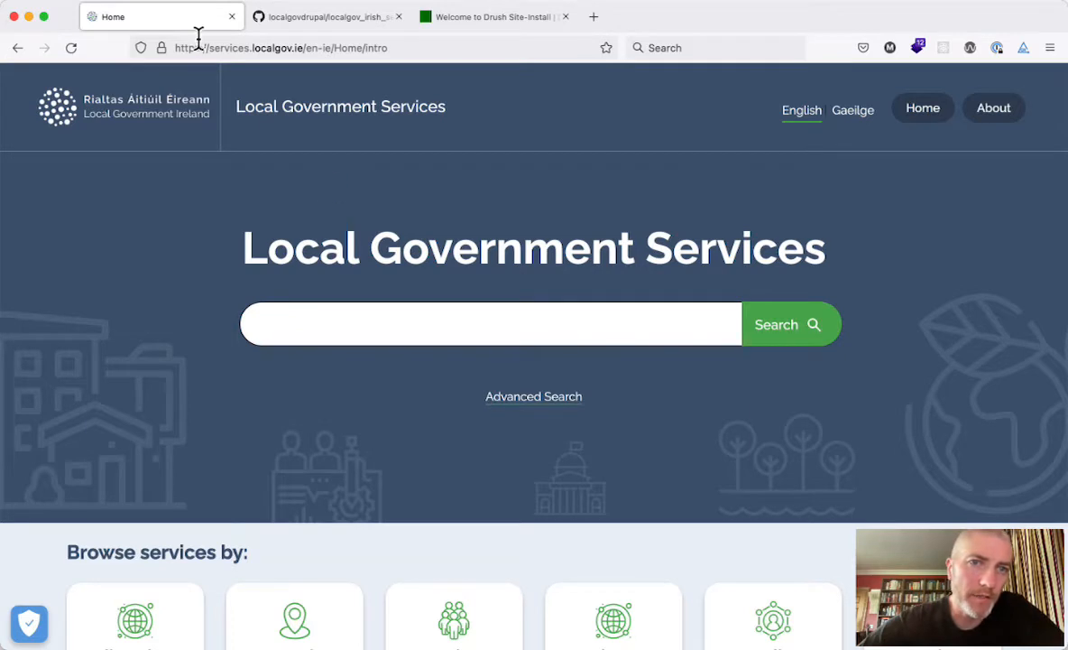
Highlight the services site's domain in the address, and open the full list of services from the home page.
drag(302, 47, 152, 45)
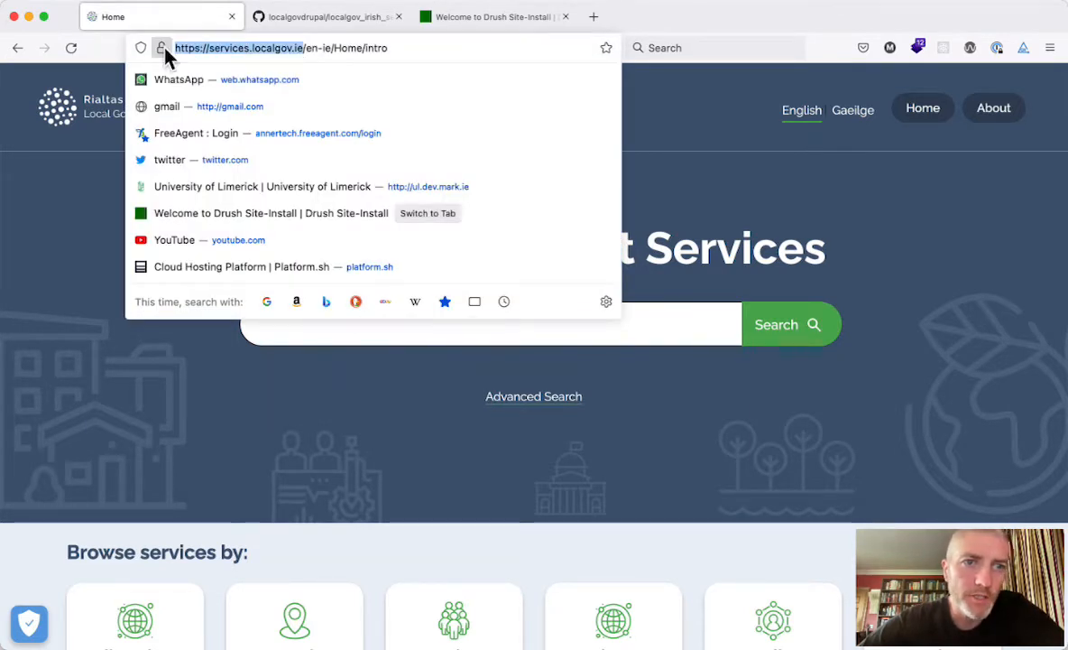
click(101, 260)
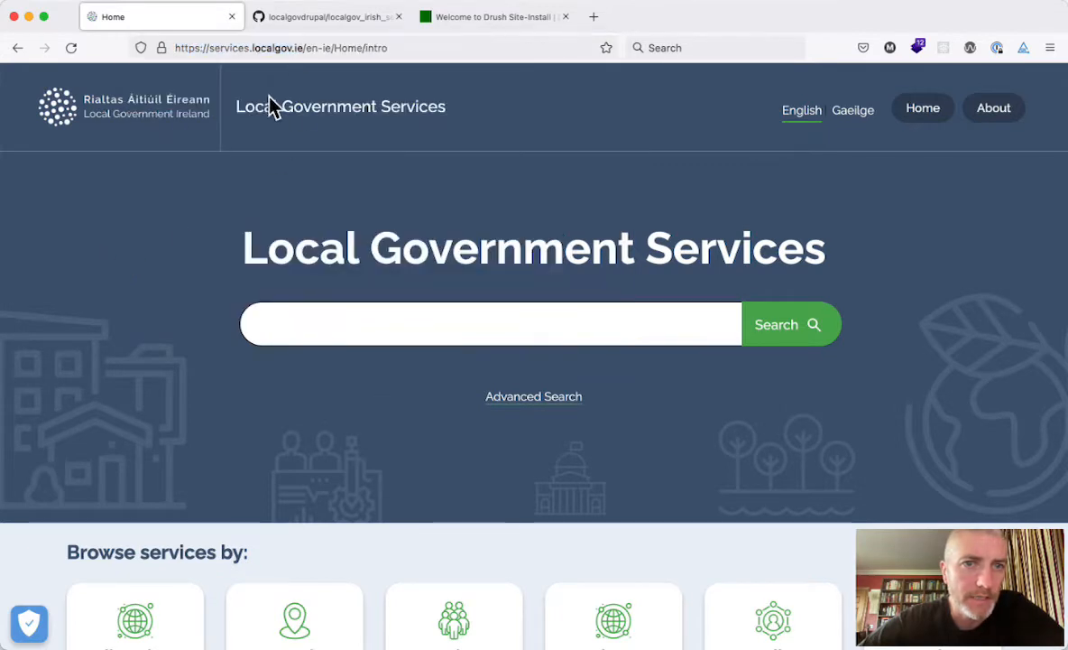
scroll(231, 303, down, 5)
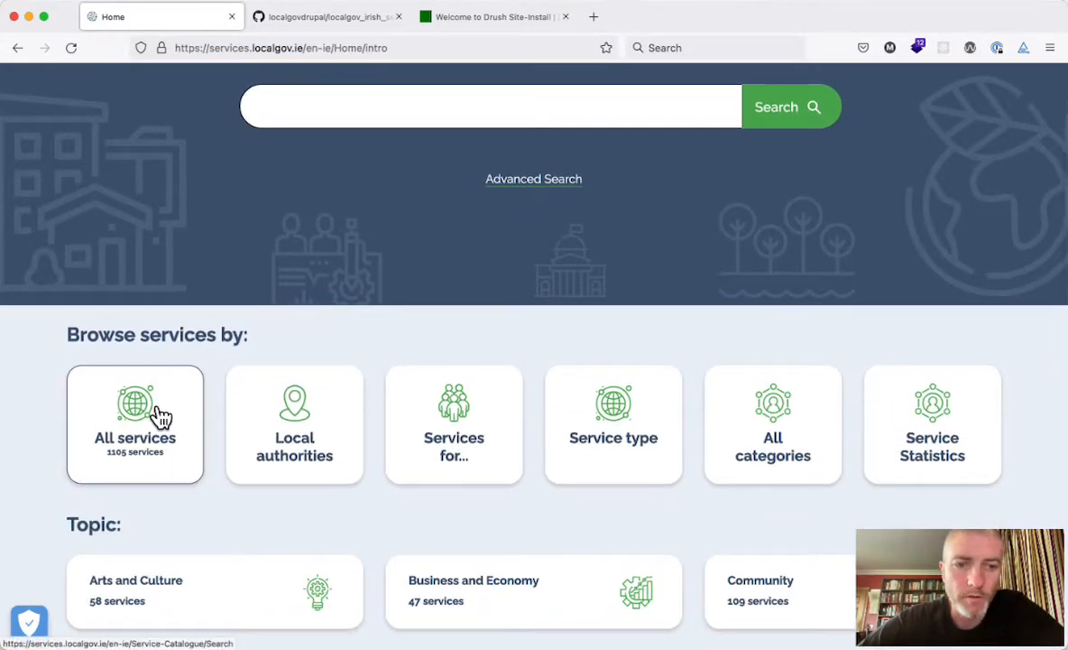
click(158, 415)
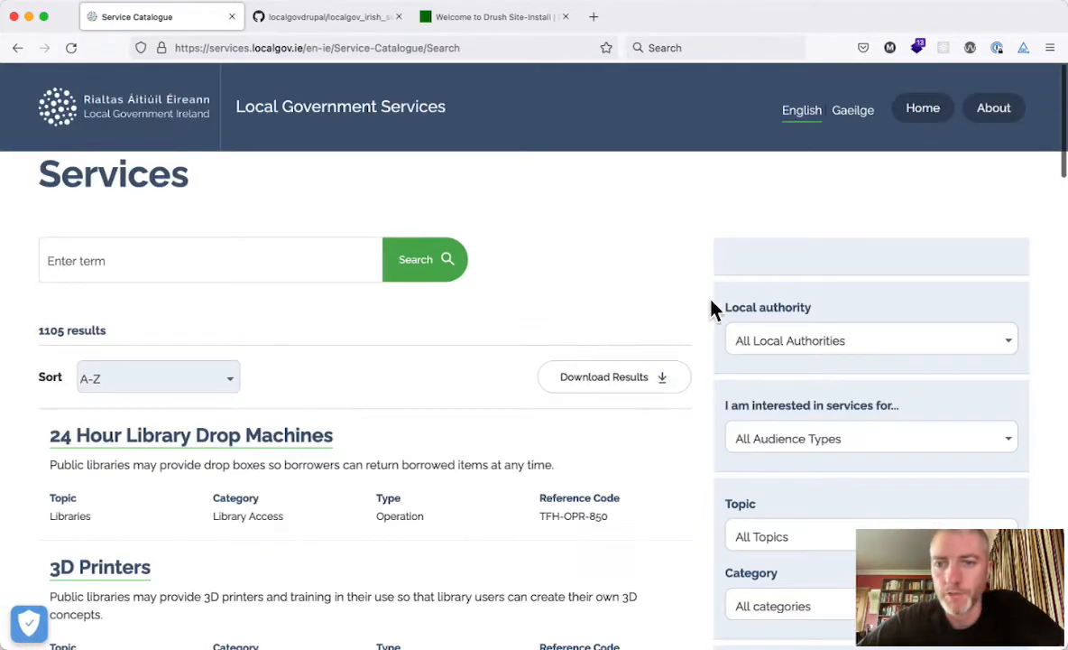
Filter the service catalogue by the local authority Tipperary County Council.
click(767, 343)
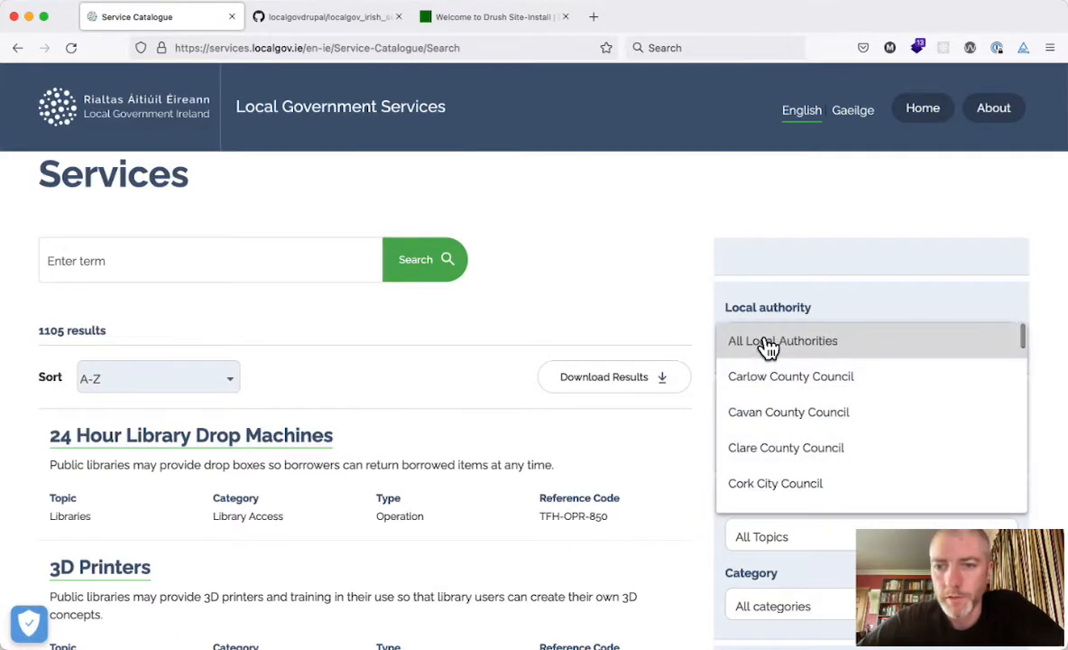
scroll(767, 361, down, 10)
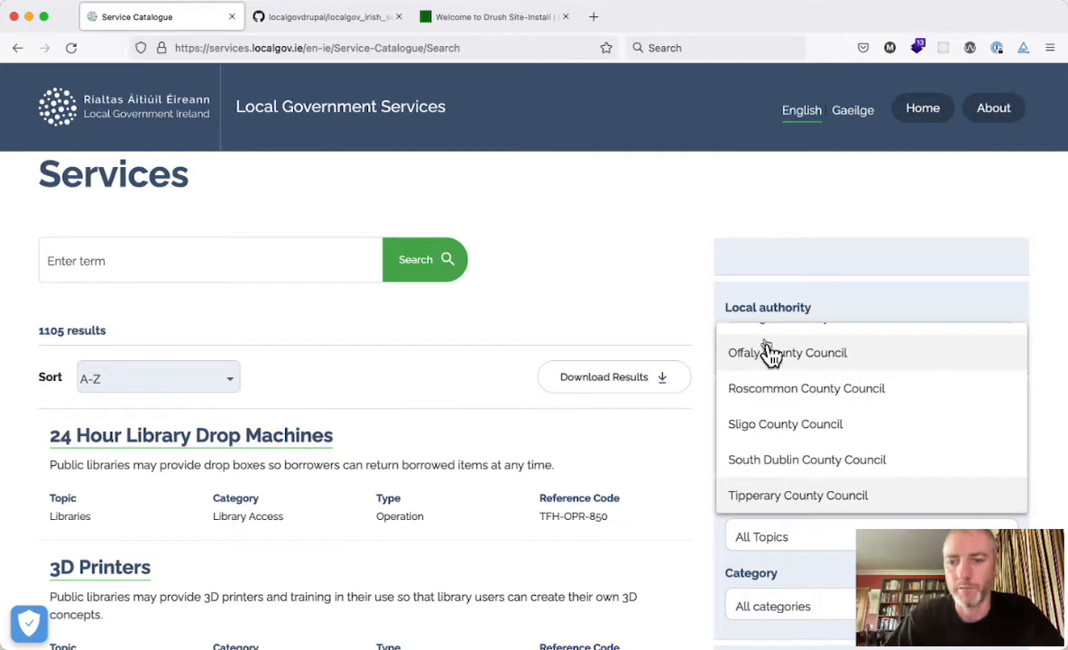
click(765, 503)
Narrow the service list to the topic Arts and Culture and highlight the results summary line.
scroll(689, 471, down, 5)
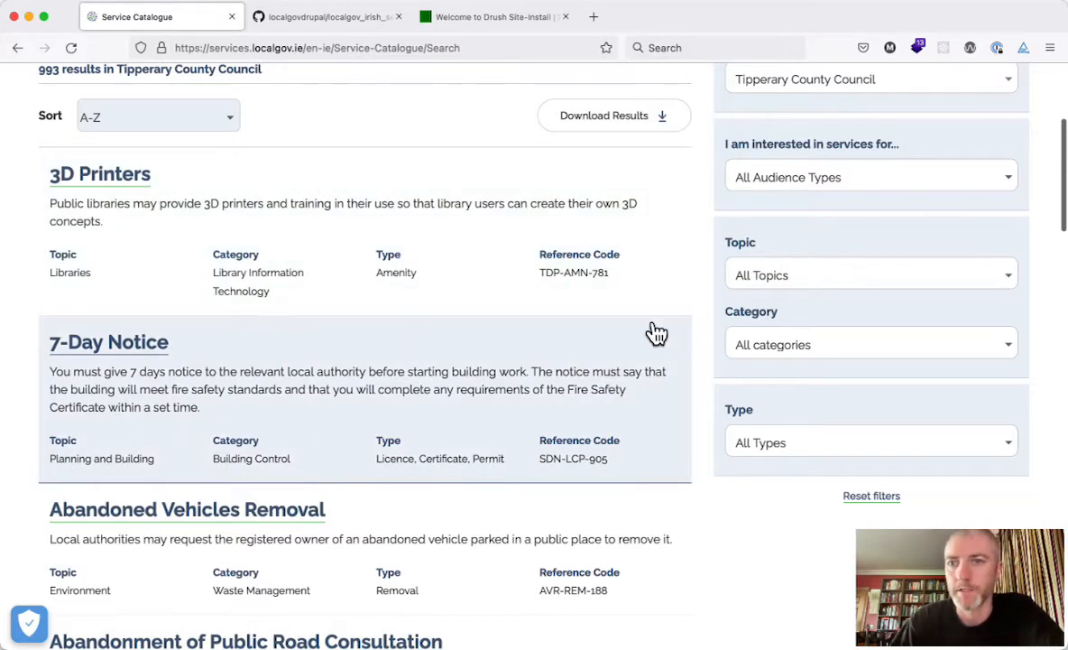
scroll(653, 330, up, 1)
scroll(754, 262, up, 1)
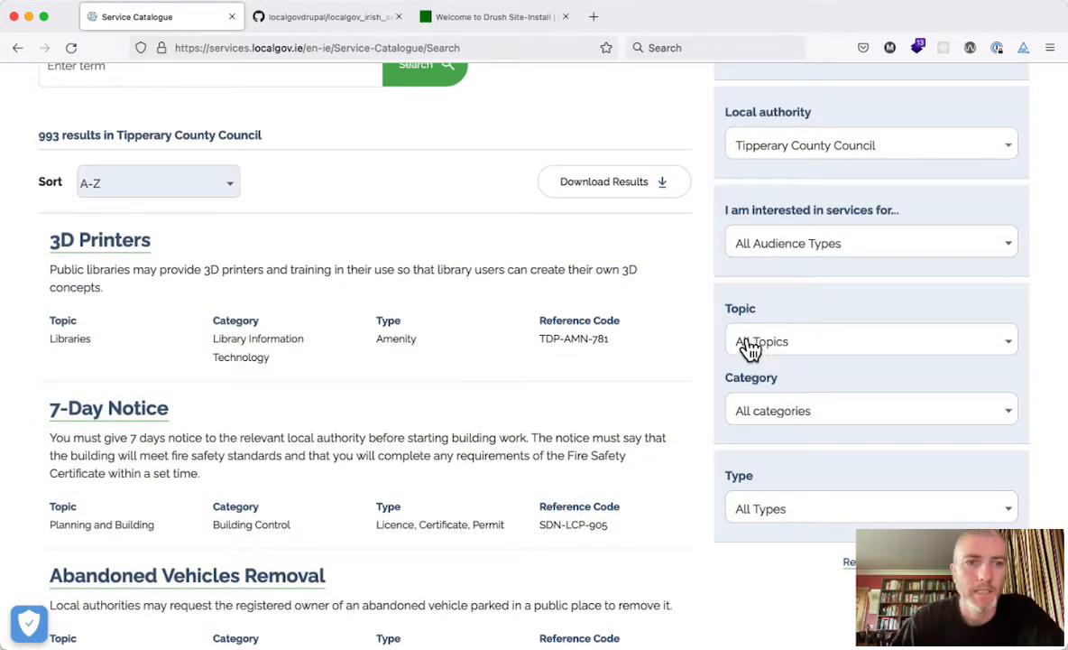
click(803, 350)
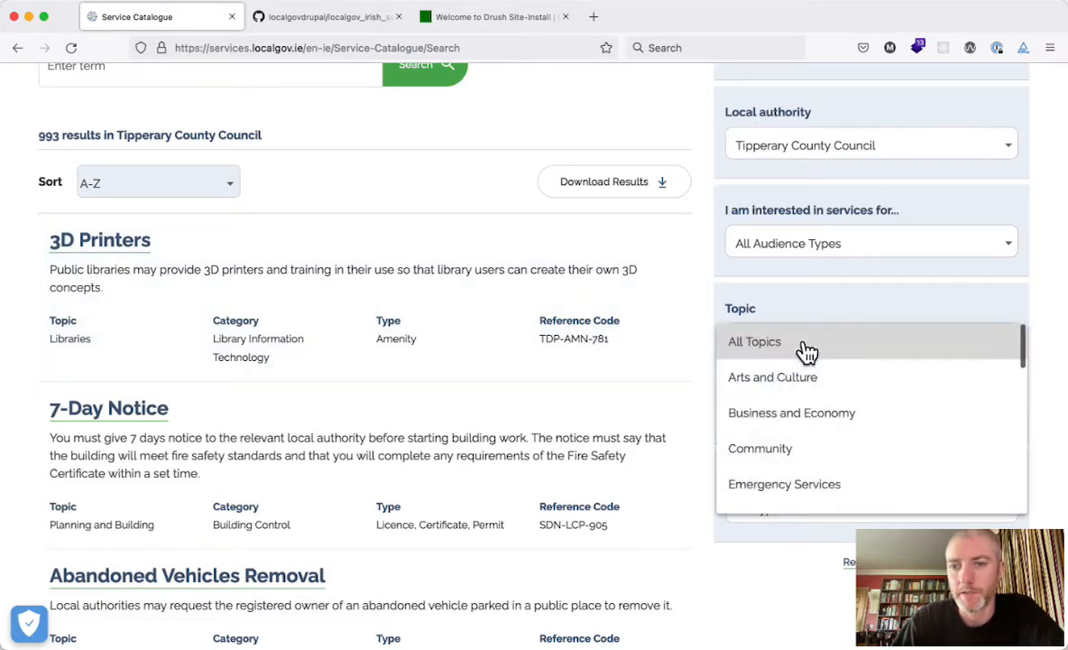
click(792, 388)
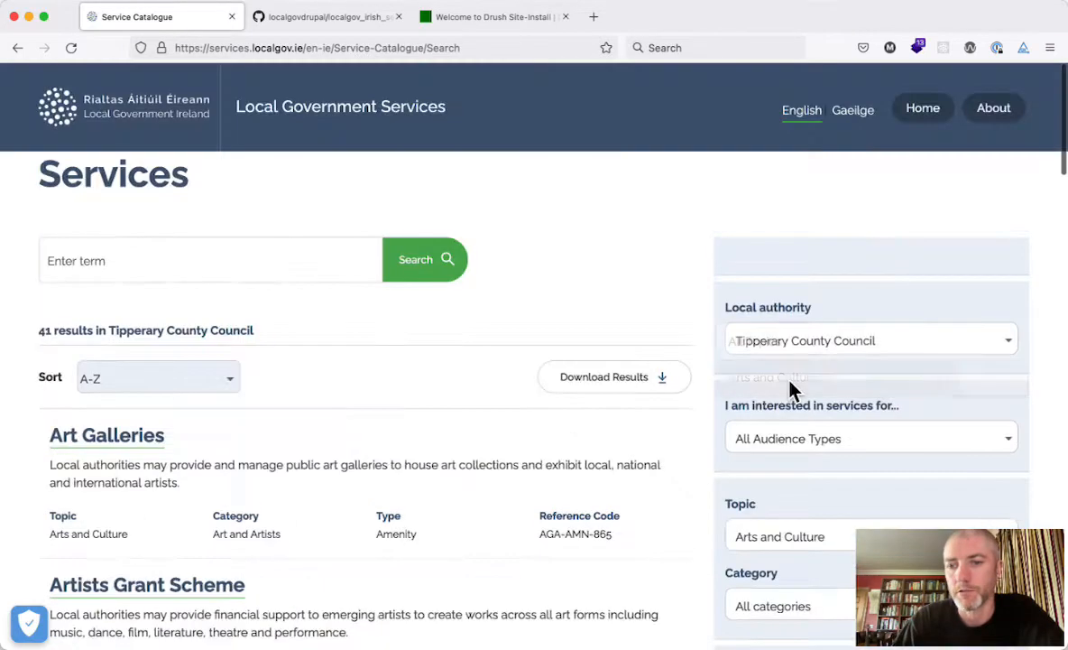
scroll(694, 415, down, 1)
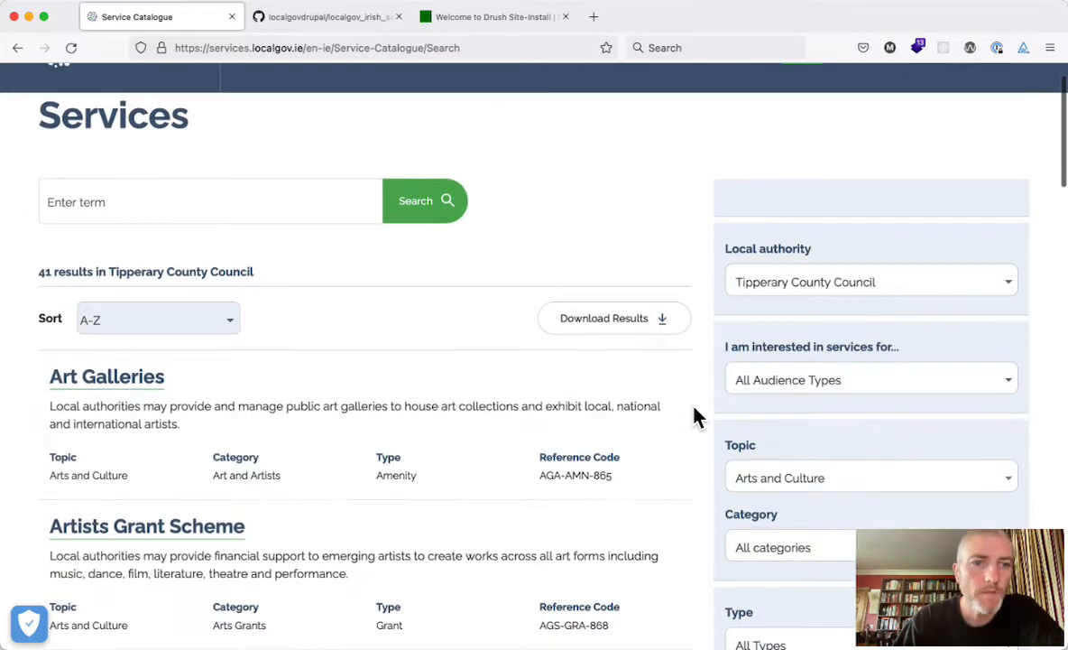
double_click(45, 273)
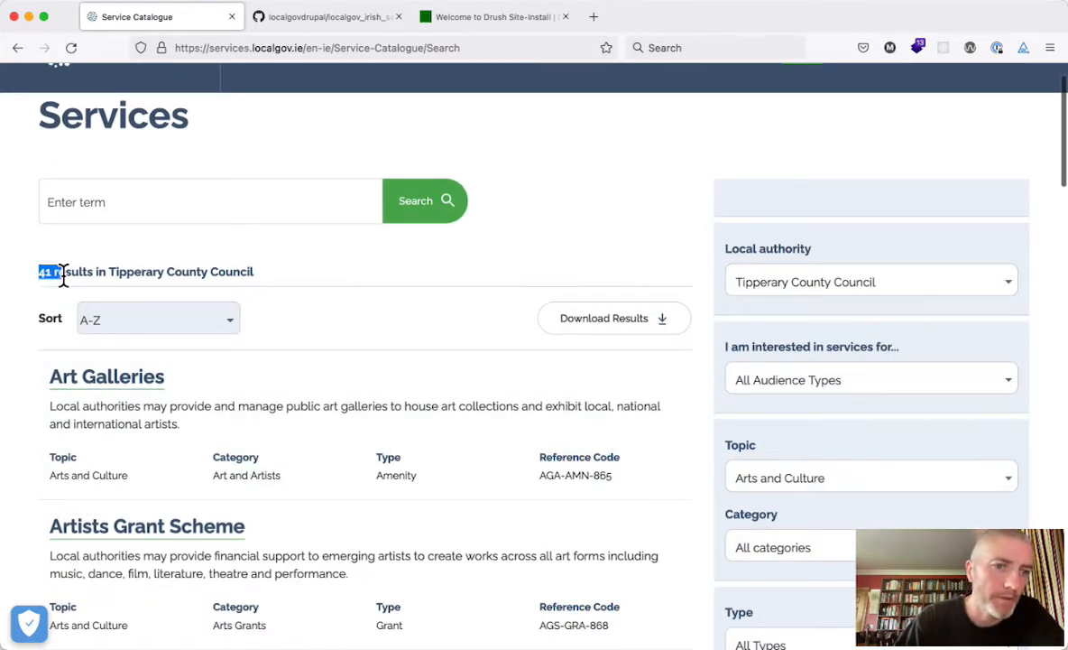
double_click(142, 271)
triple_click(143, 271)
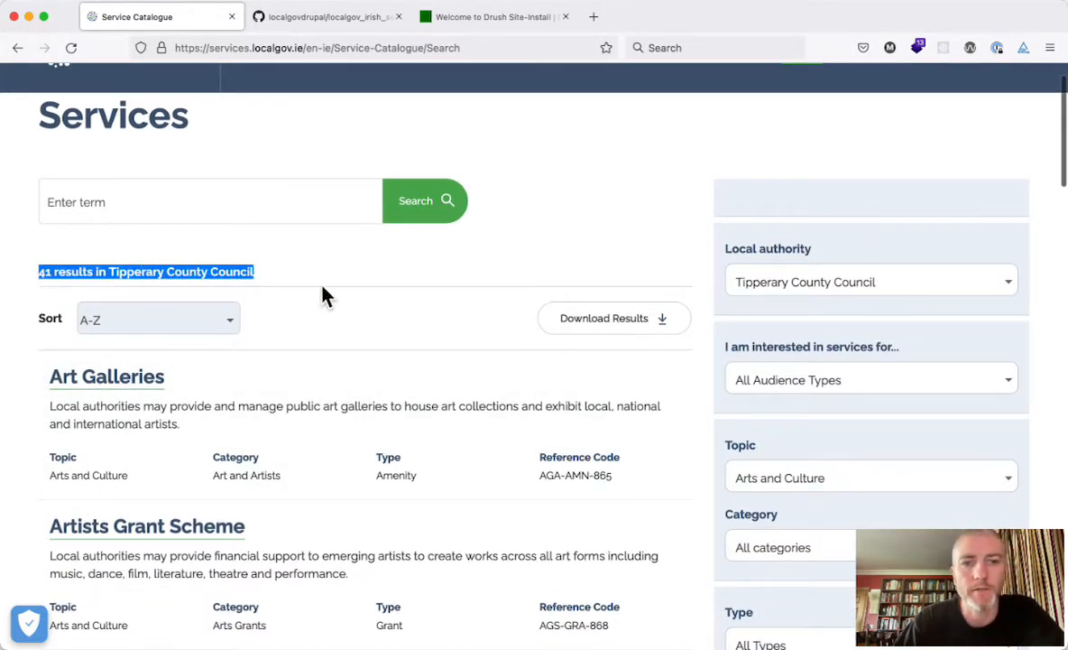
click(322, 295)
Narrow the services to the category Art and Artists and highlight part of the results summary.
scroll(758, 470, down, 3)
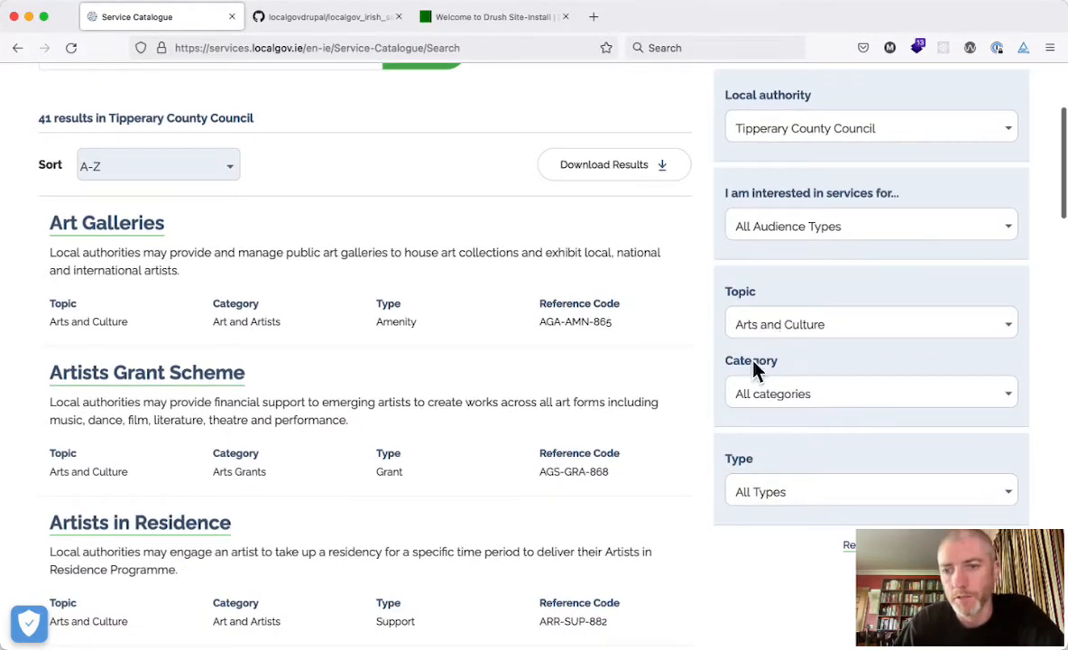
click(767, 394)
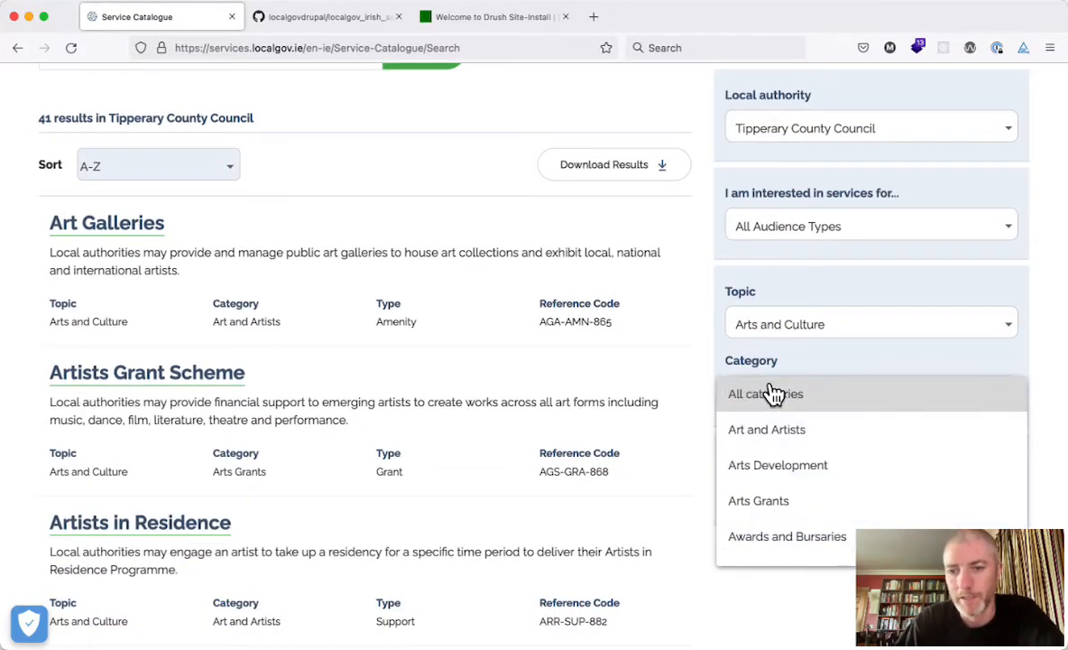
scroll(789, 456, down, 1)
click(785, 417)
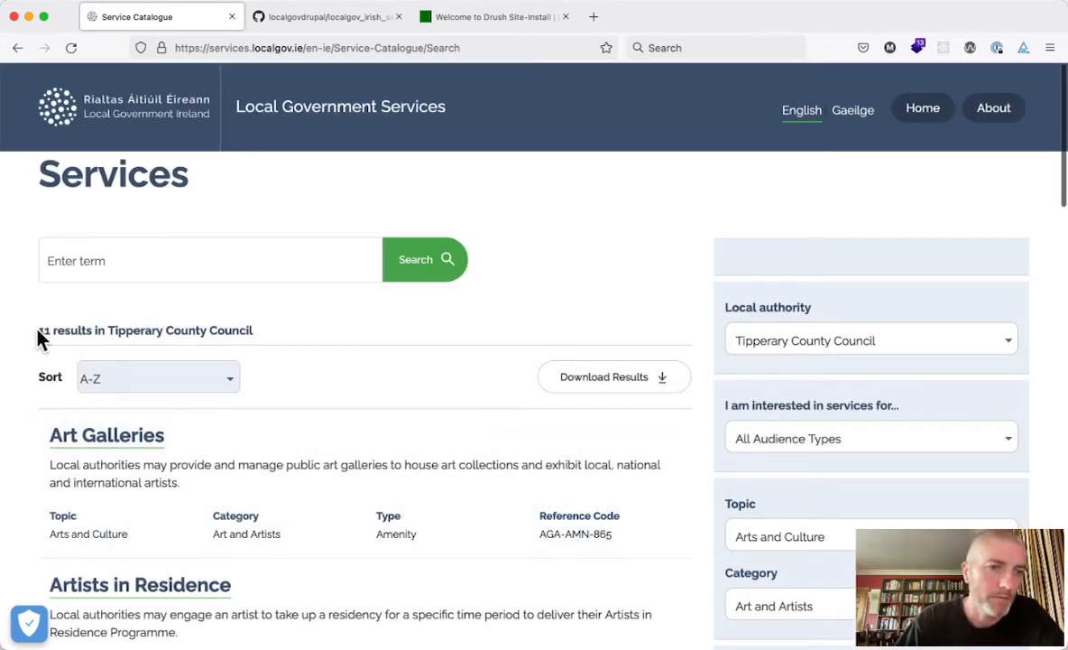
drag(37, 331, 173, 330)
Filter the Art and Artists services by the type Amenity and view the matching entries.
scroll(666, 381, down, 5)
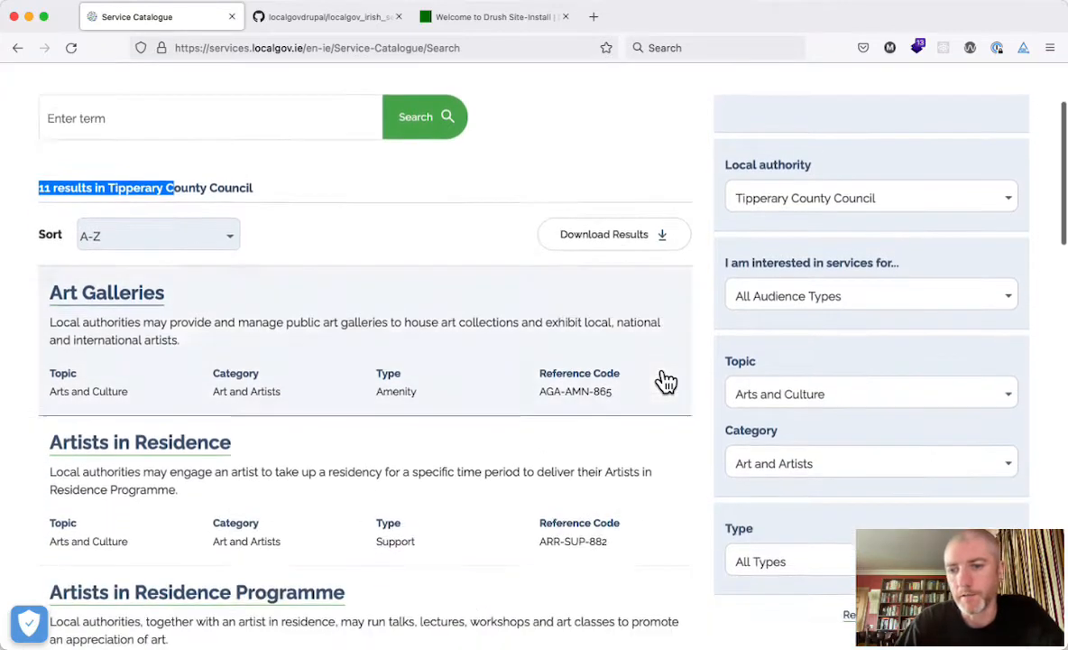
click(764, 312)
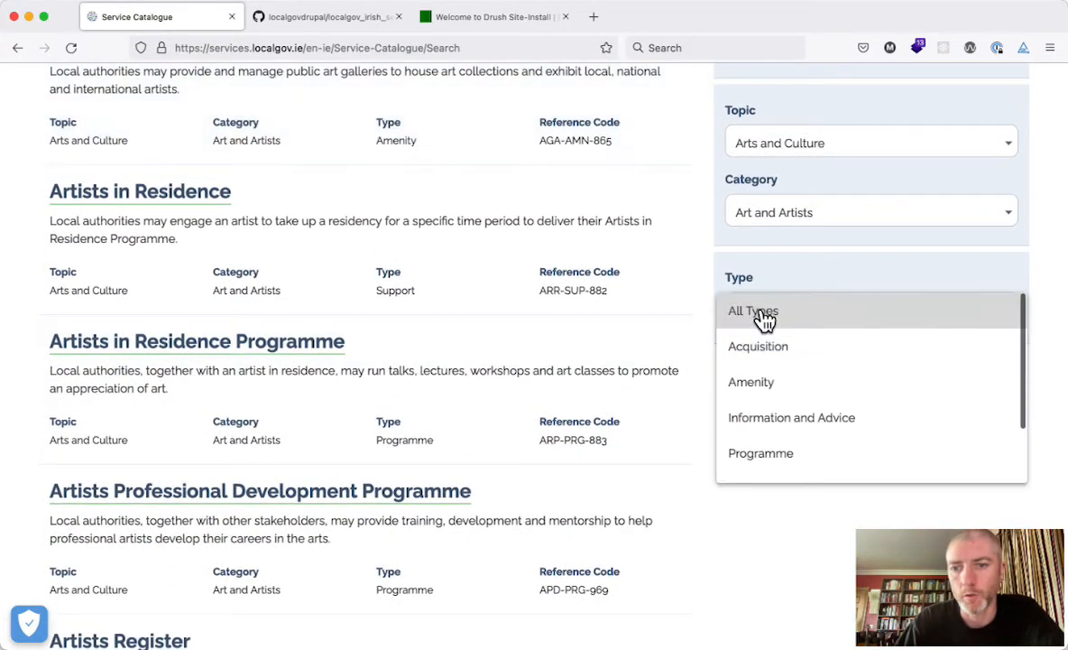
click(763, 384)
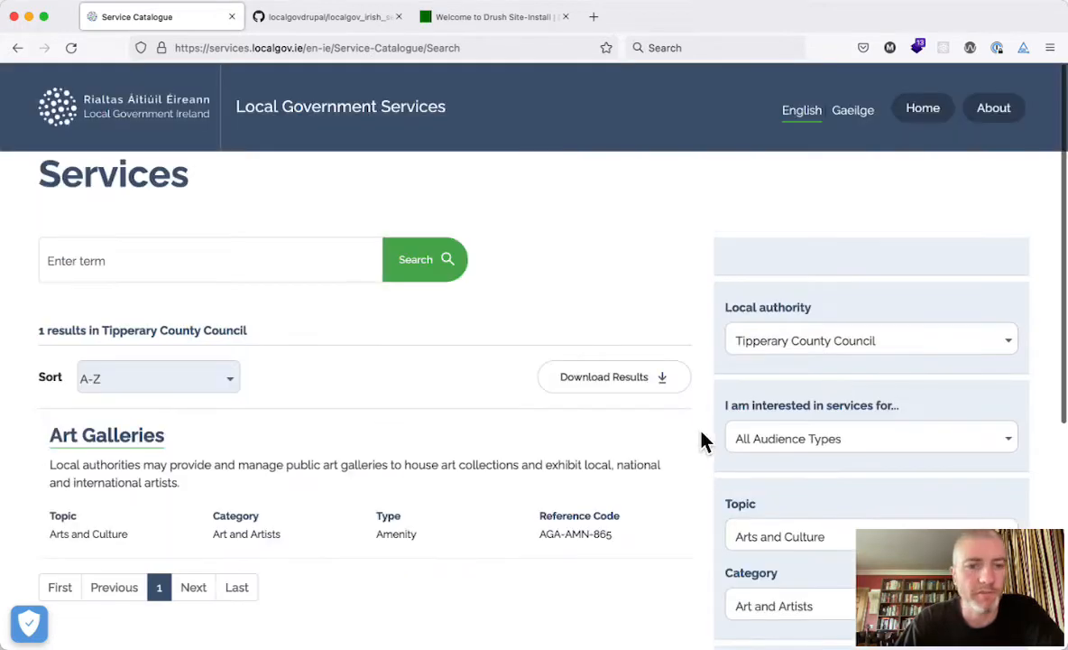
scroll(702, 441, down, 2)
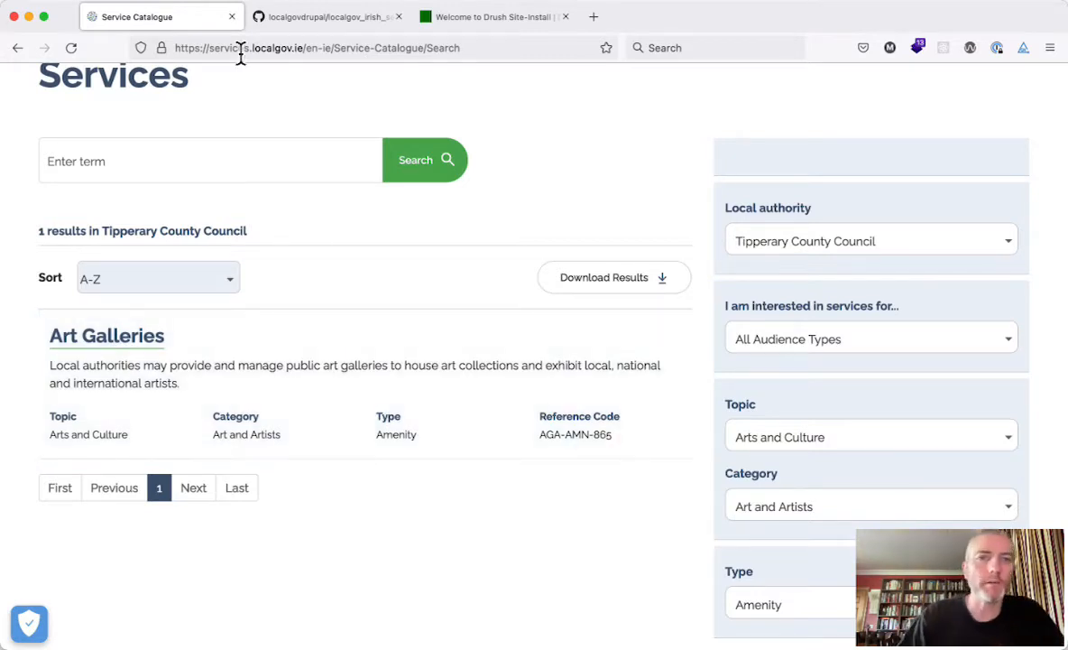
Highlight the catalogue site's domain in the address, and view the local authority options without changing the selection.
drag(303, 48, 290, 31)
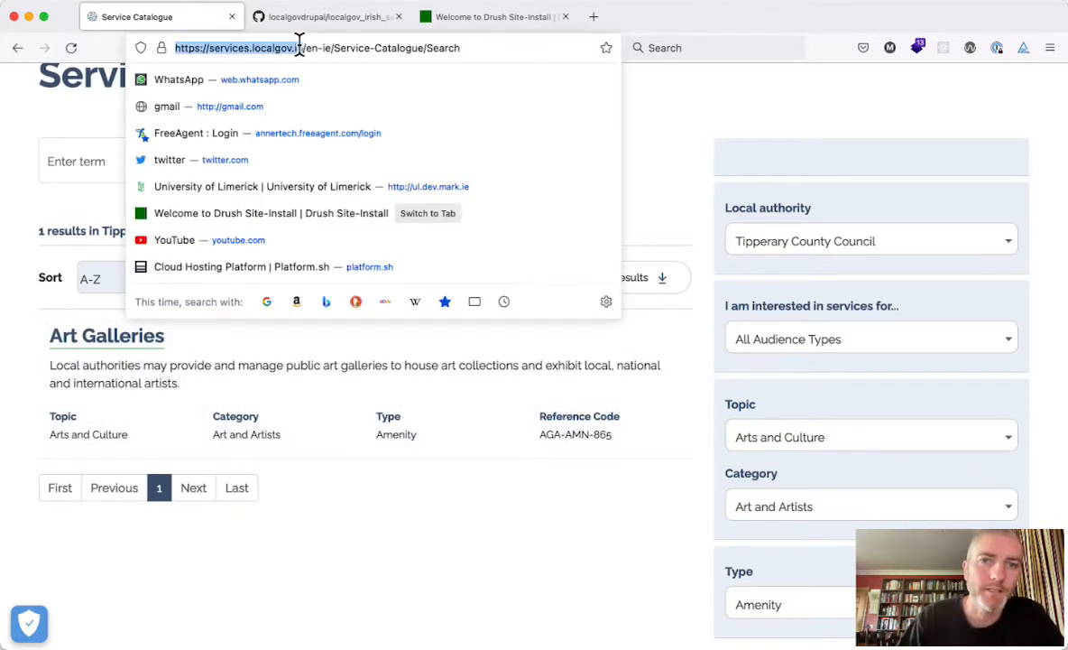
click(320, 51)
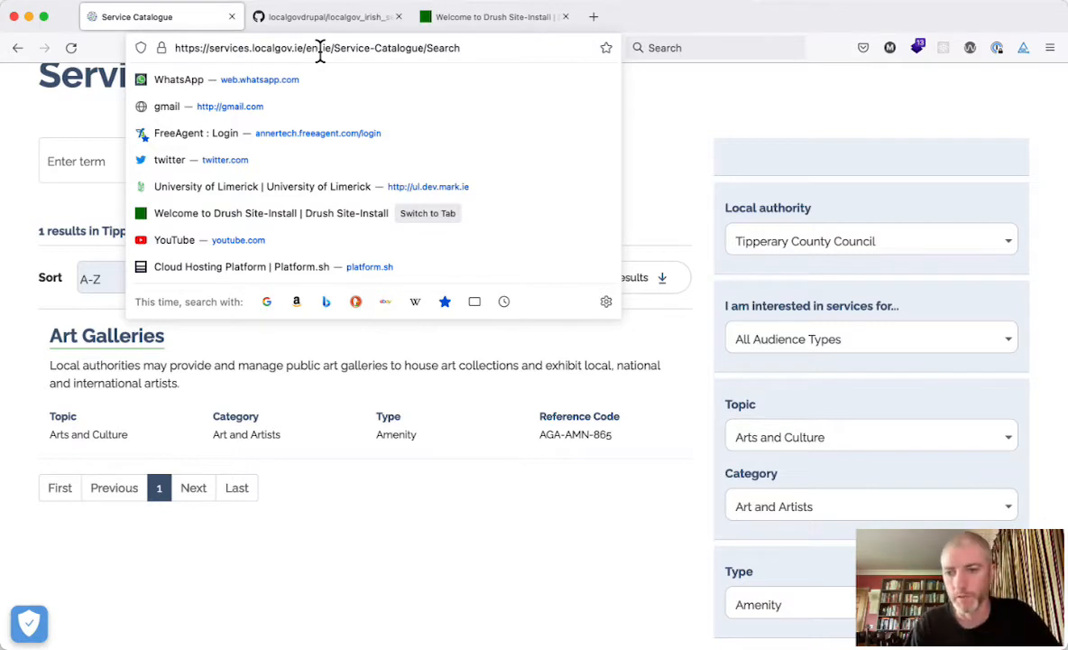
click(668, 122)
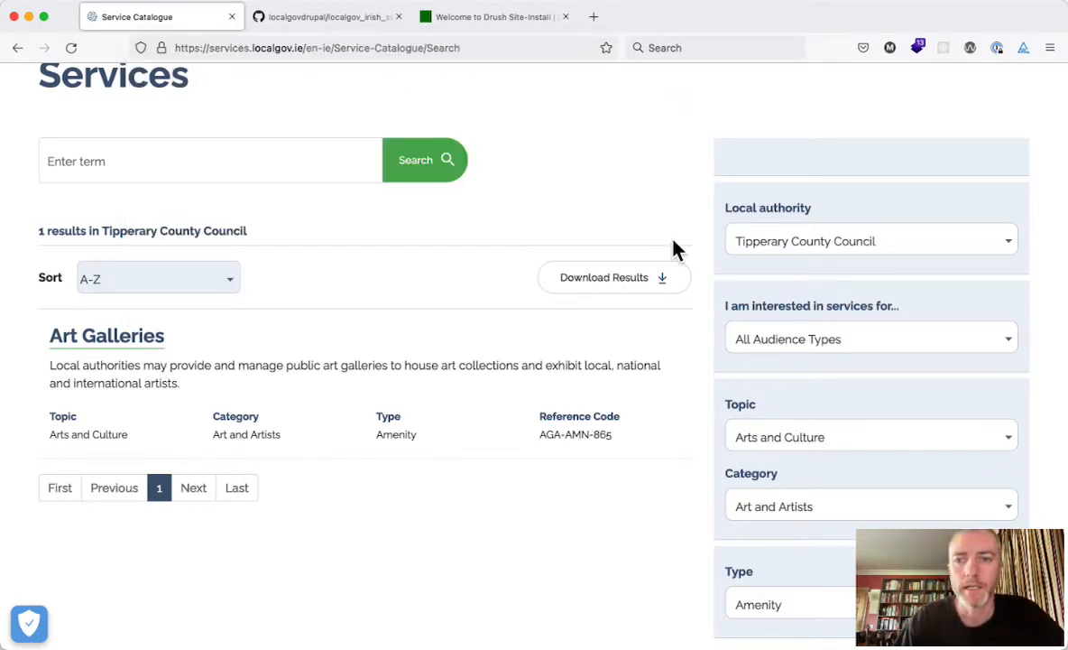
scroll(675, 248, up, 1)
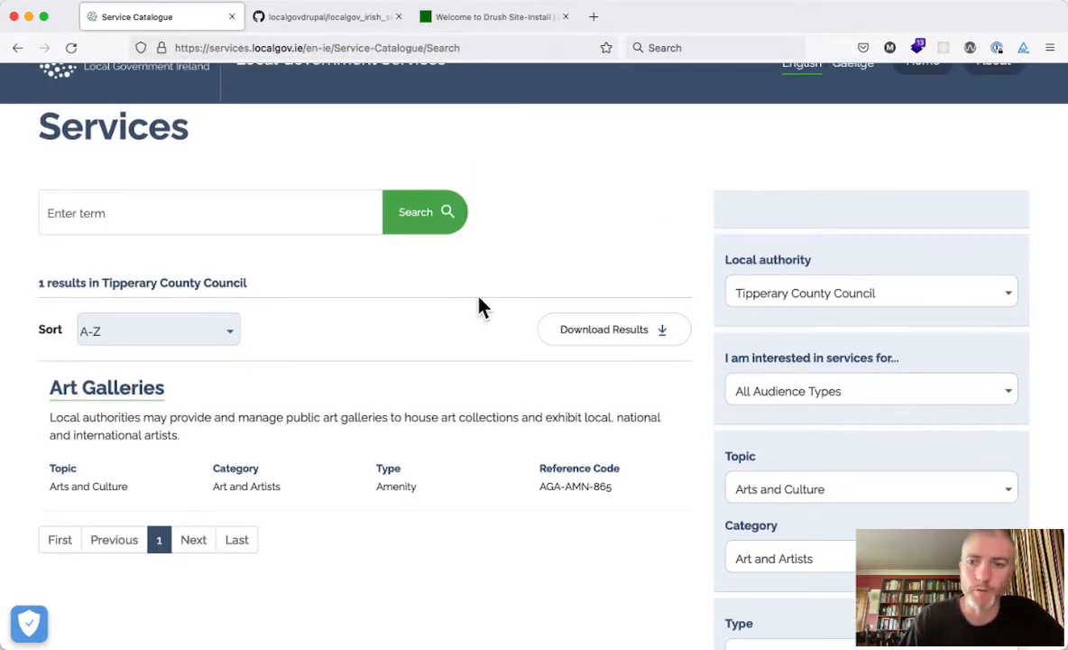
click(799, 309)
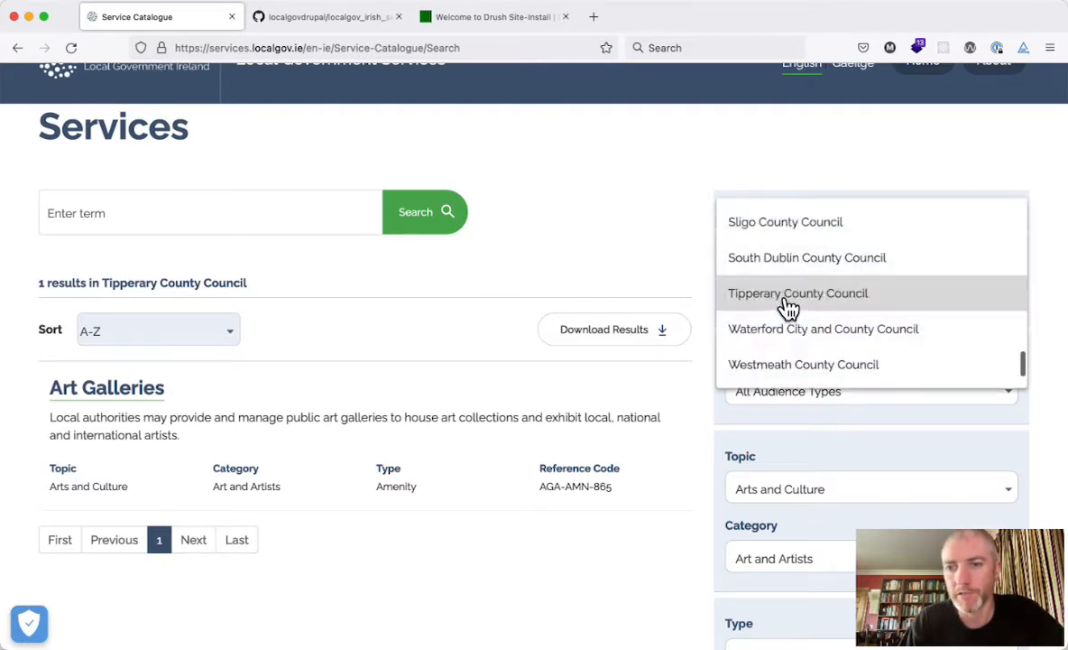
click(686, 285)
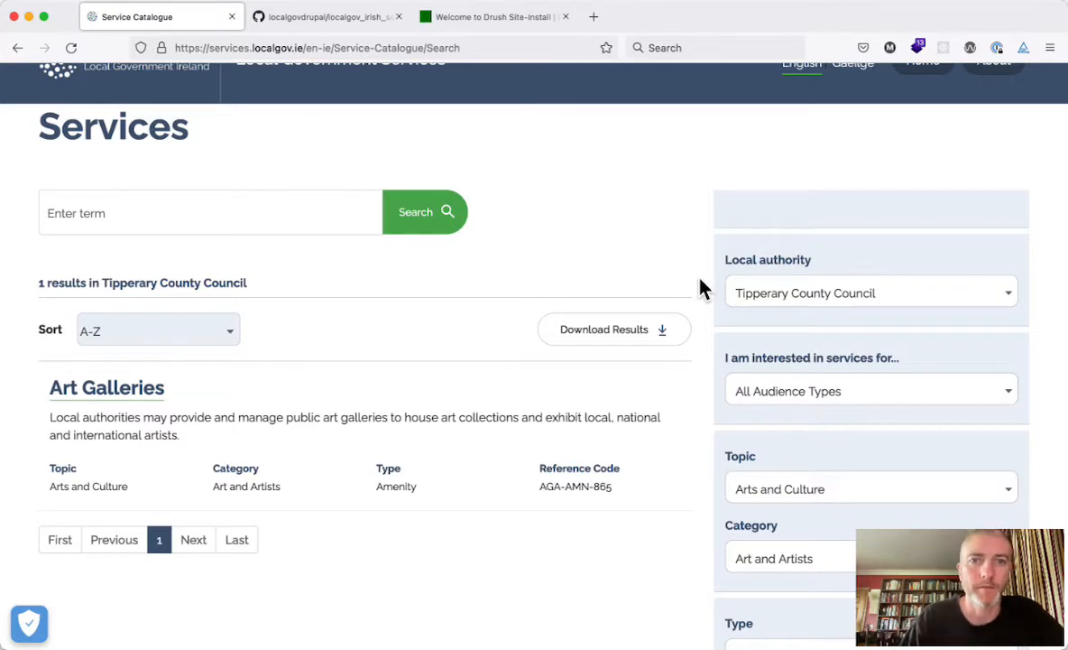
scroll(231, 143, up, 1)
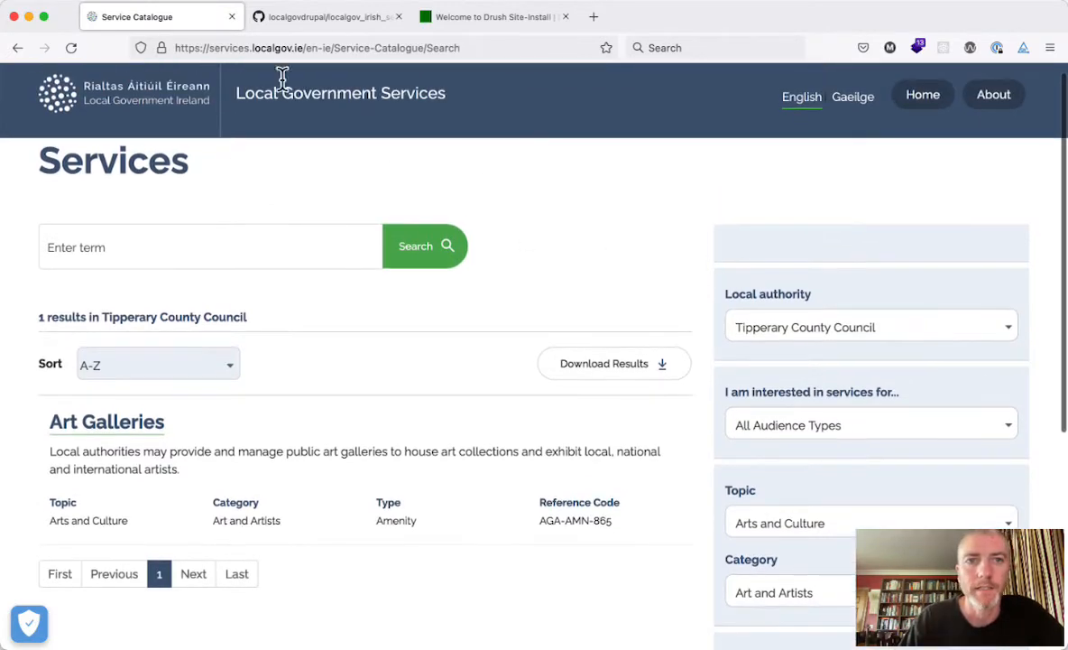
Switch to GitHub and look over the localgov_irish_service_catalogue repository's file list.
click(295, 33)
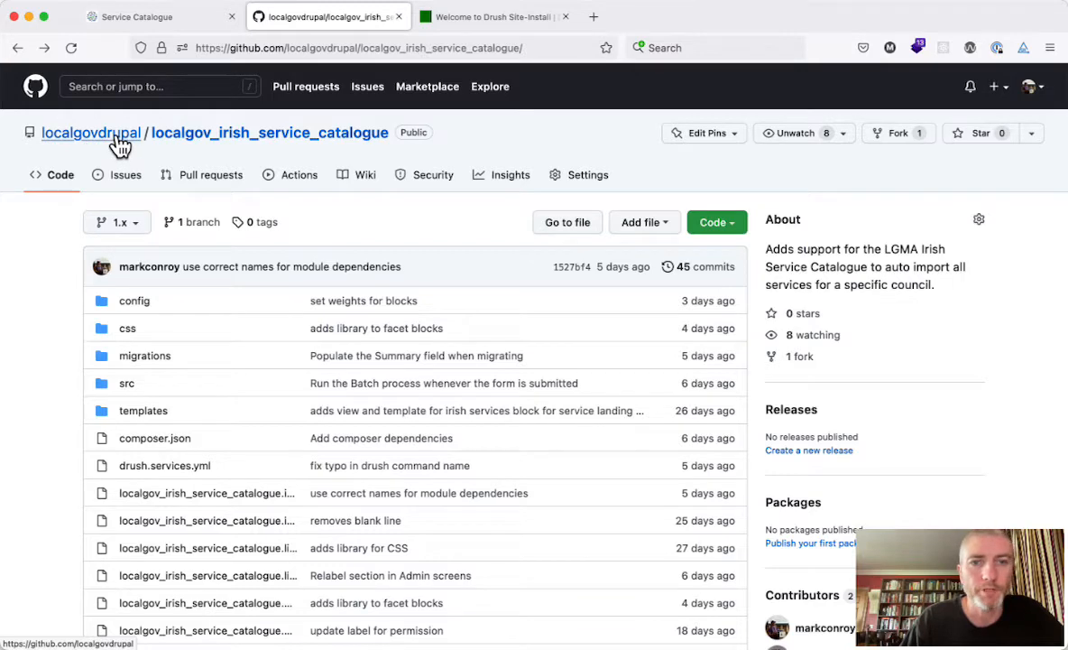
mouse_move(123, 139)
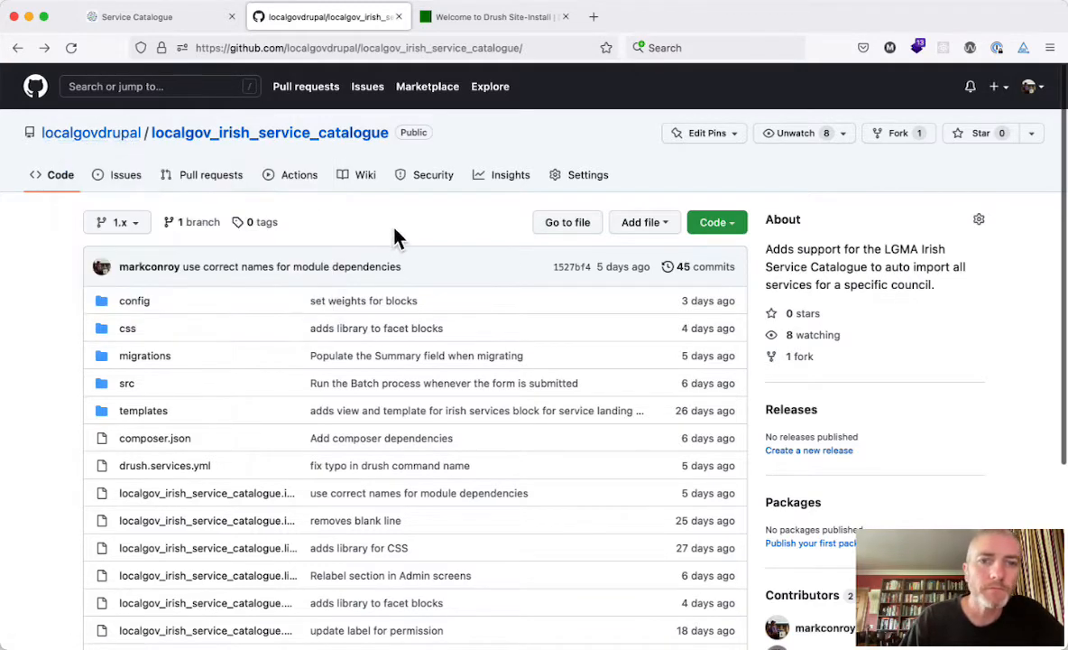
scroll(368, 235, down, 1)
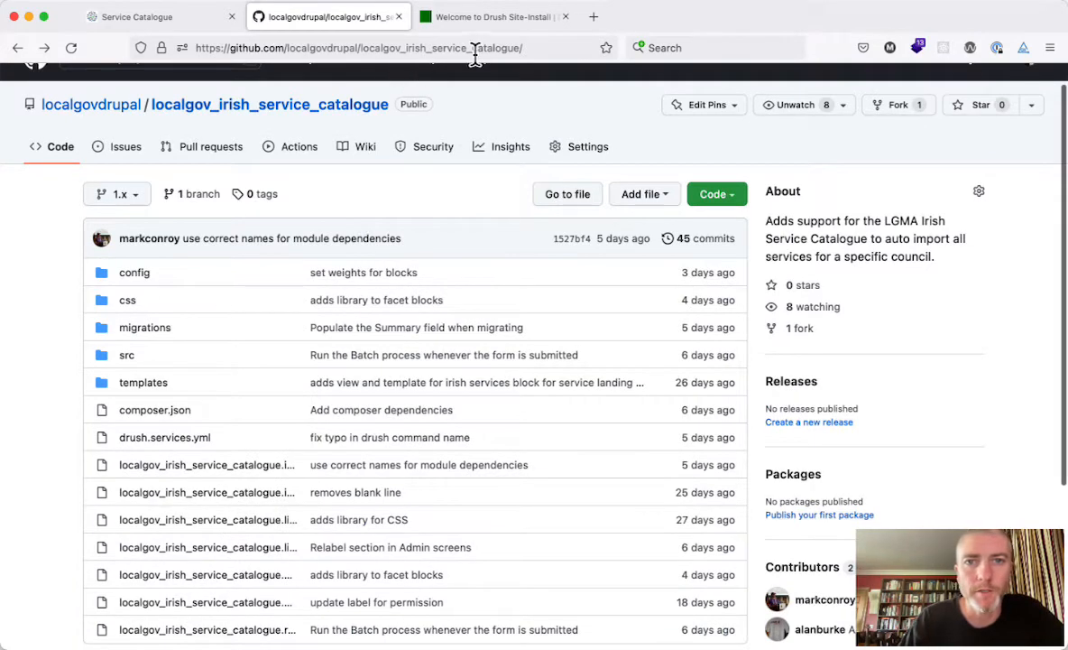
Open the localgov_multilingual repository by editing the repository address, and return to localgov_irish_service_catalogue.
double_click(408, 48)
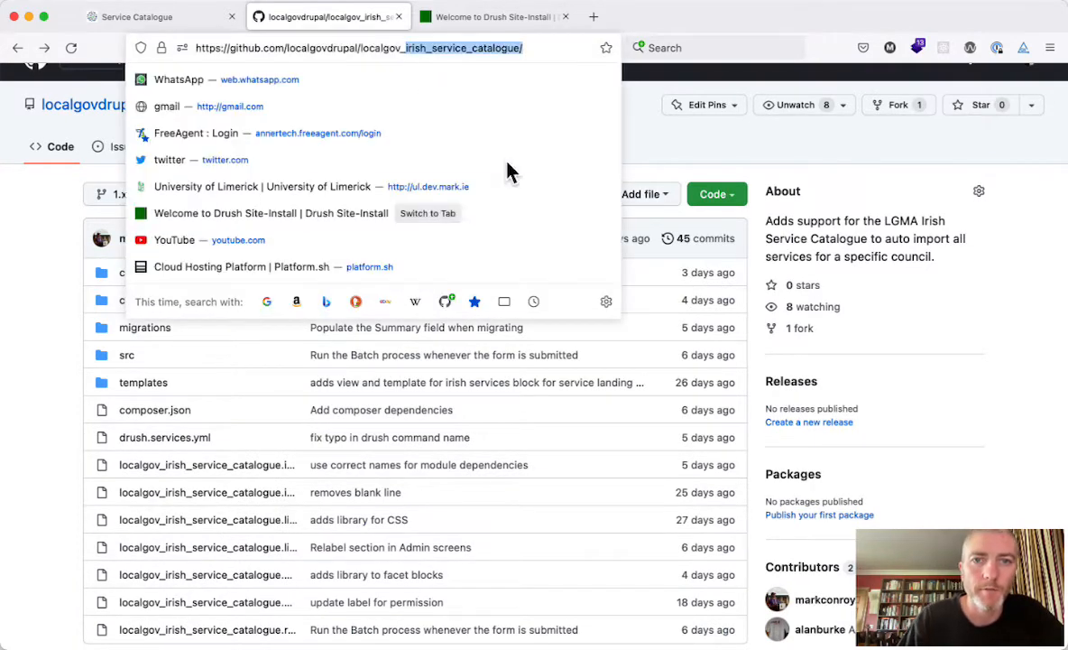
text(multilingu)
key(Return)
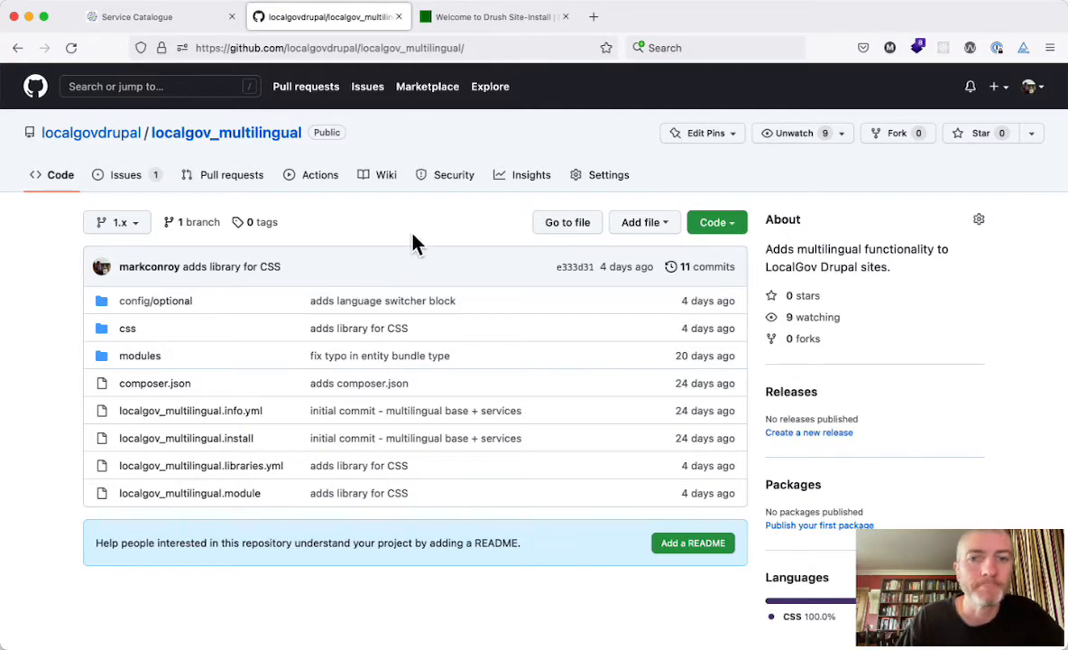
scroll(413, 242, left, 5)
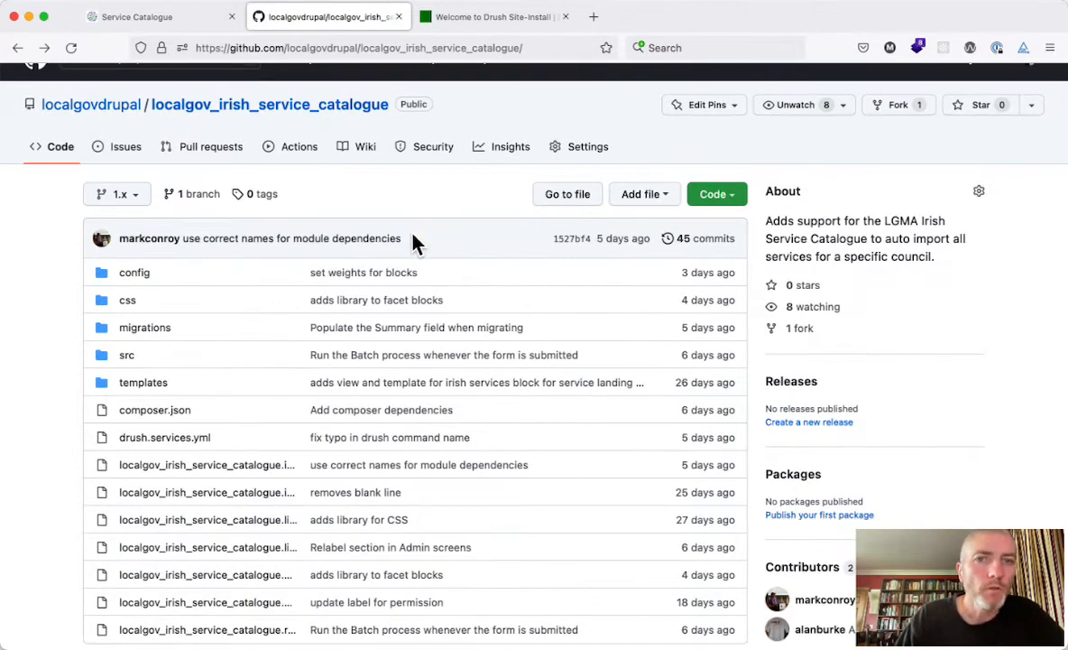
Switch to the LocalGov Drupal site and open its content administration overview.
click(478, 25)
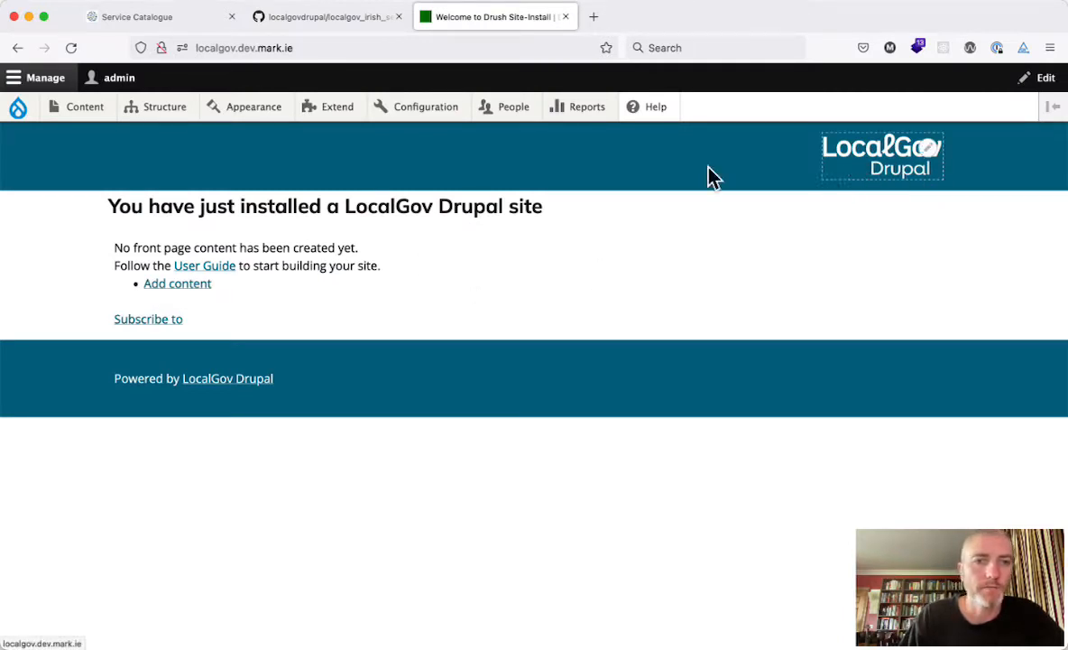
click(87, 115)
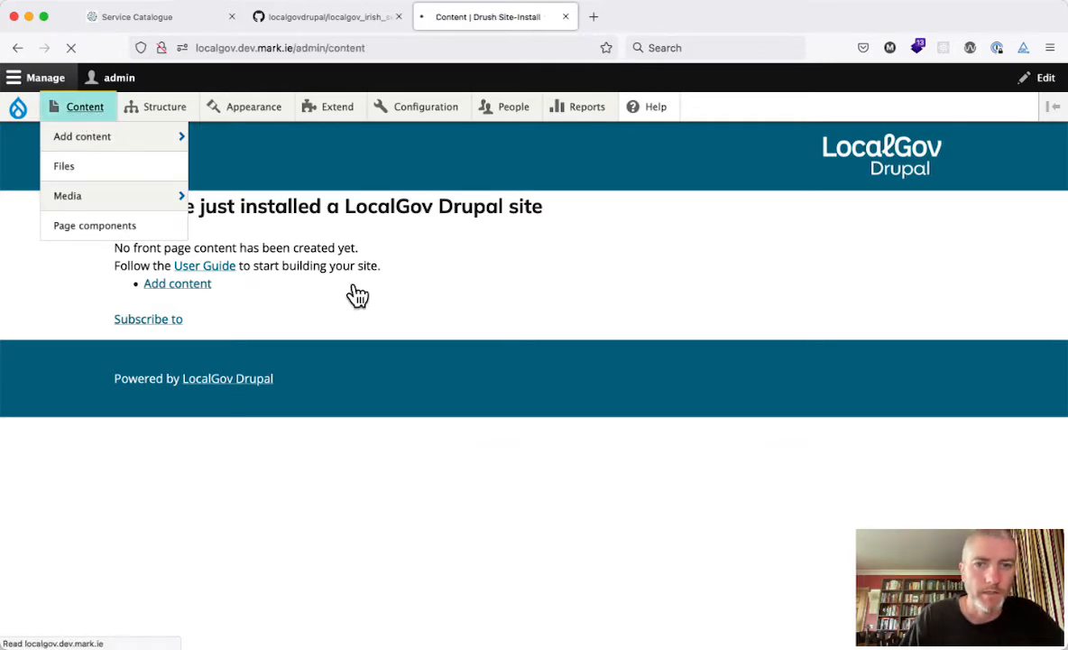
Look over the content overview list, and open the site's taxonomy vocabulary list.
scroll(353, 291, down, 2)
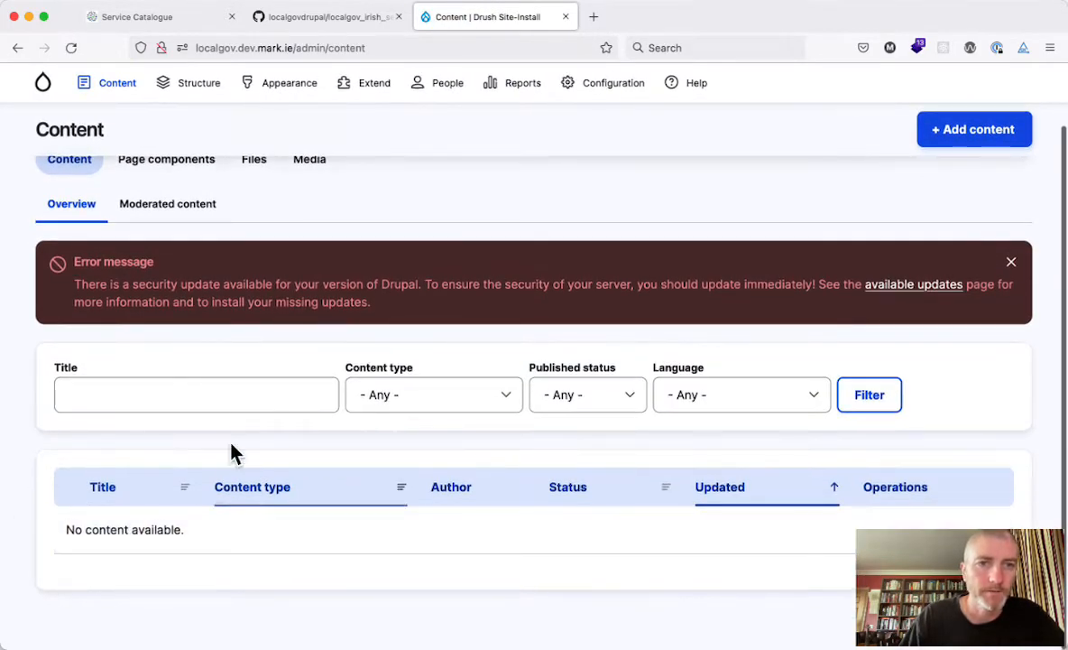
mouse_move(197, 90)
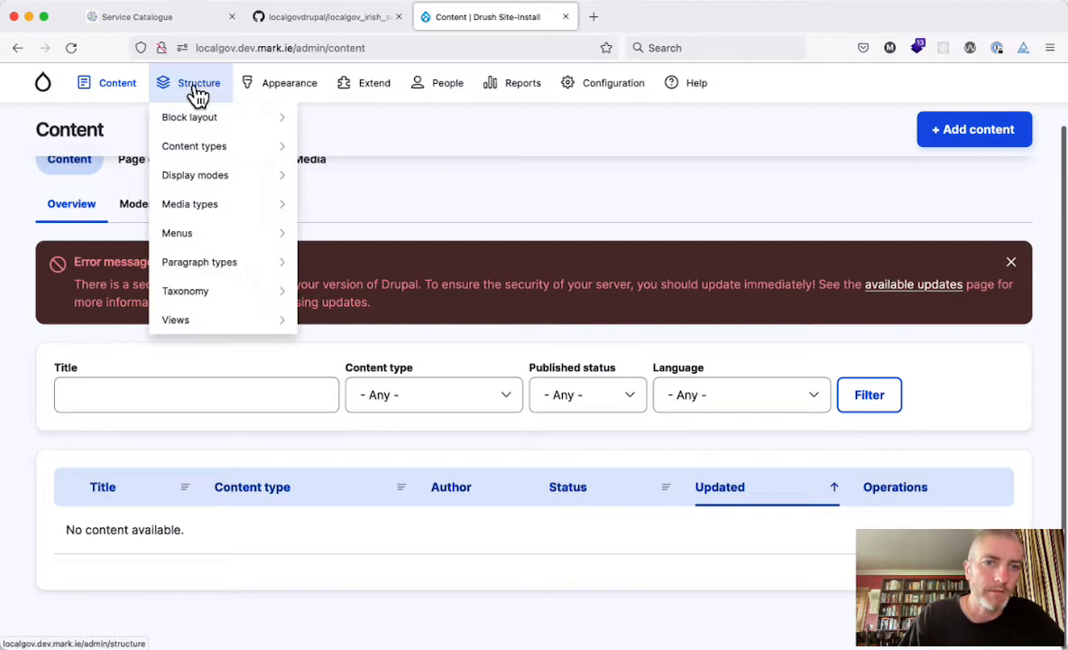
click(195, 289)
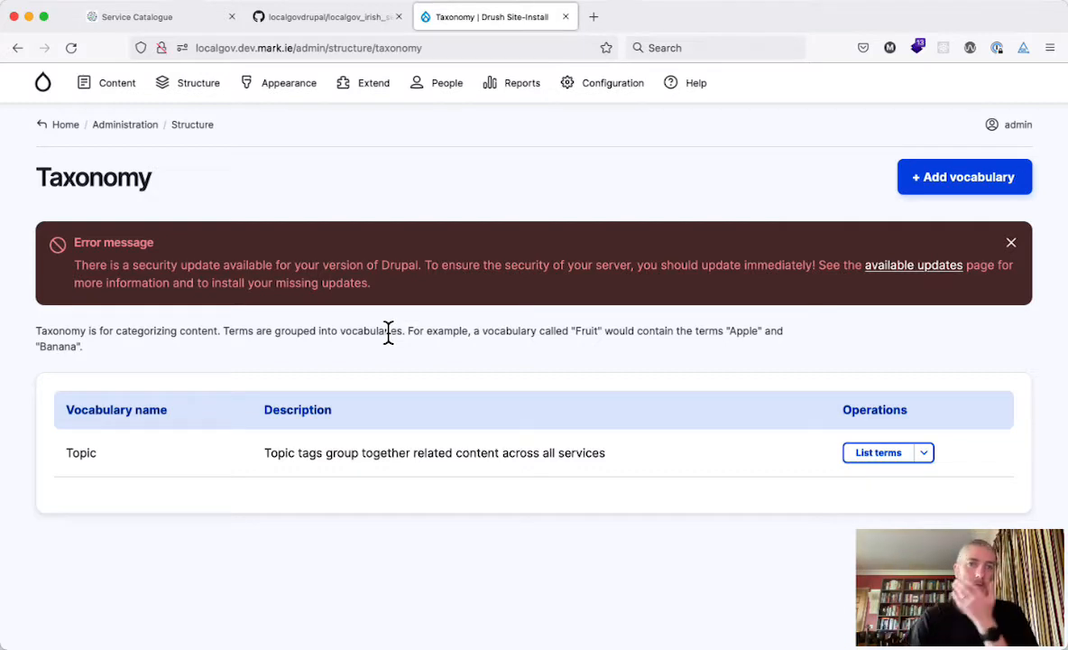
Switch to the Service Catalogue site and view the audience and topic filter options without changing the selection.
click(168, 27)
scroll(739, 386, down, 3)
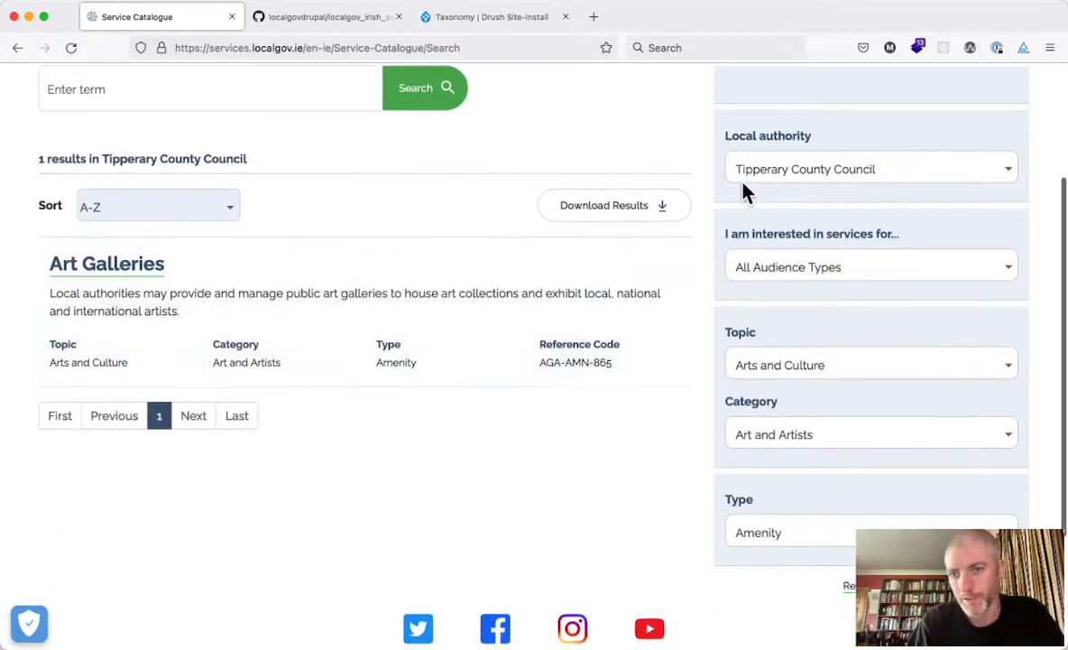
click(768, 270)
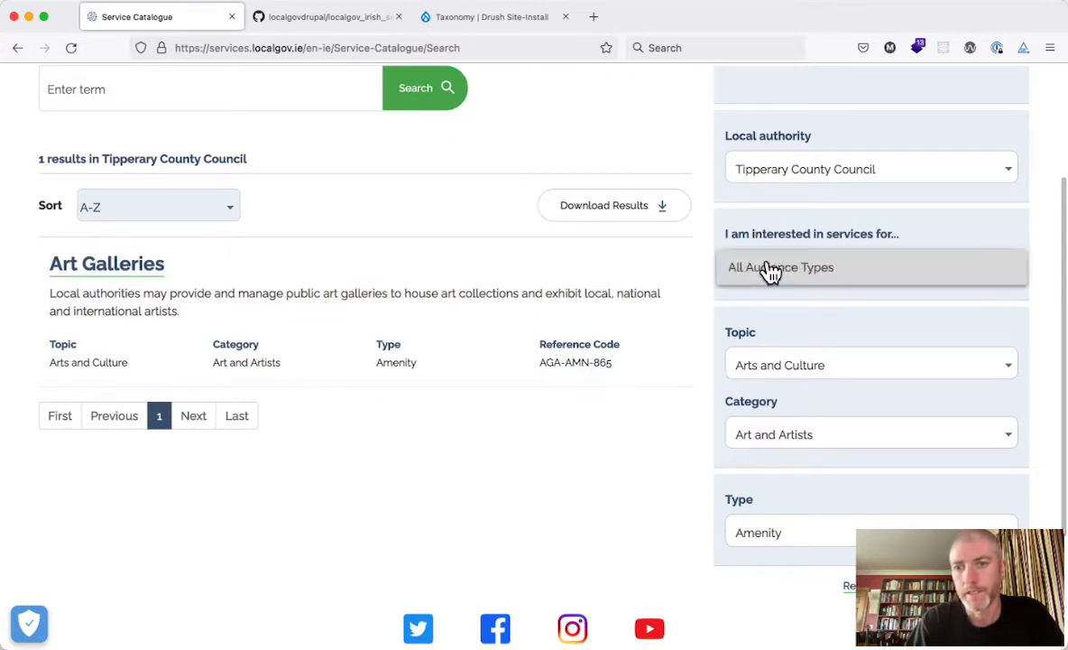
click(776, 376)
click(780, 375)
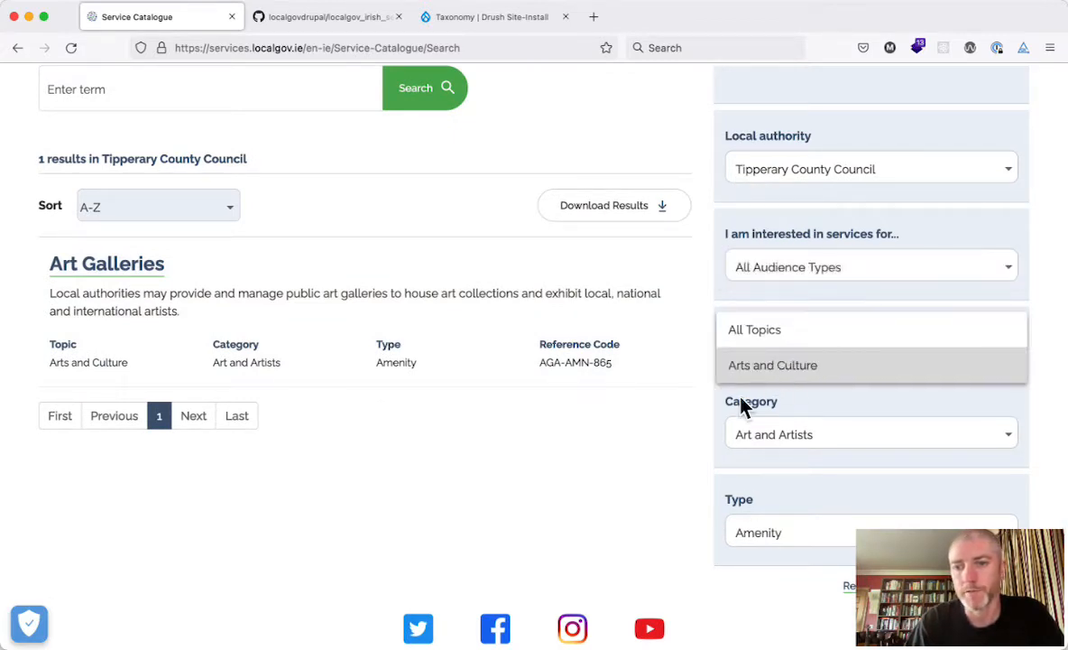
click(709, 411)
Return to the Drupal site, open its list of installable modules and filter it by "irish".
click(496, 18)
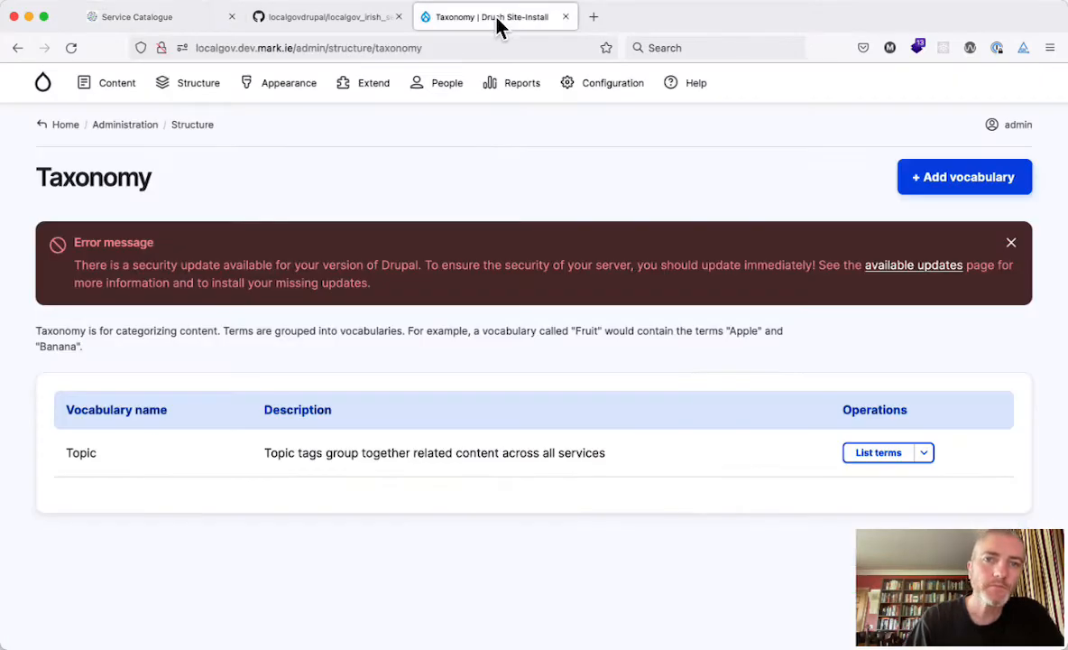
click(370, 99)
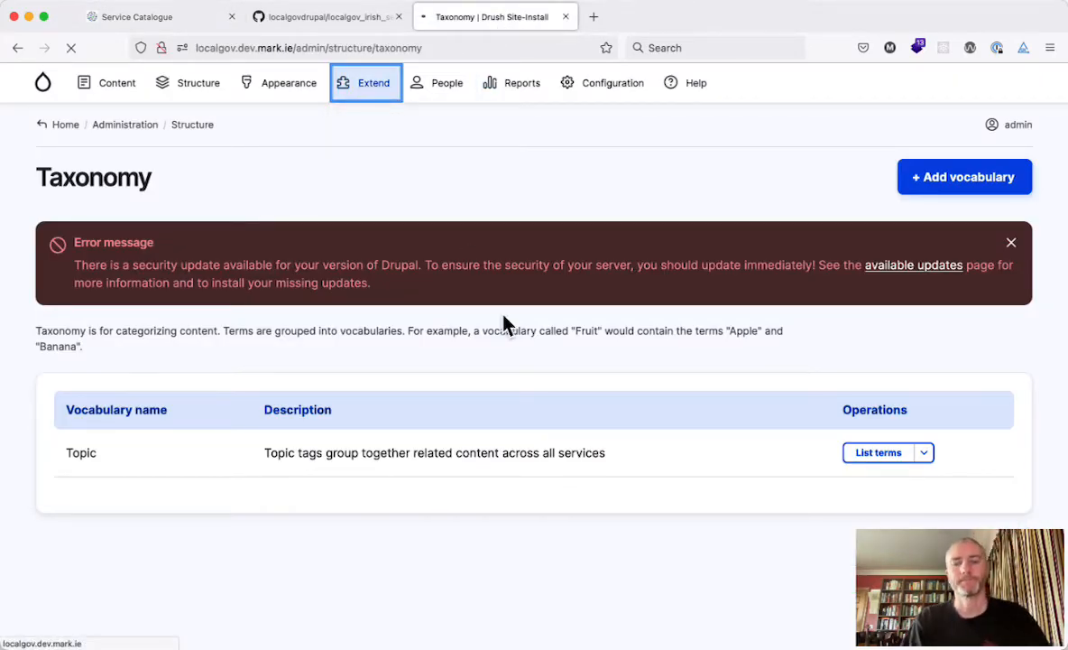
scroll(262, 501, down, 3)
click(227, 446)
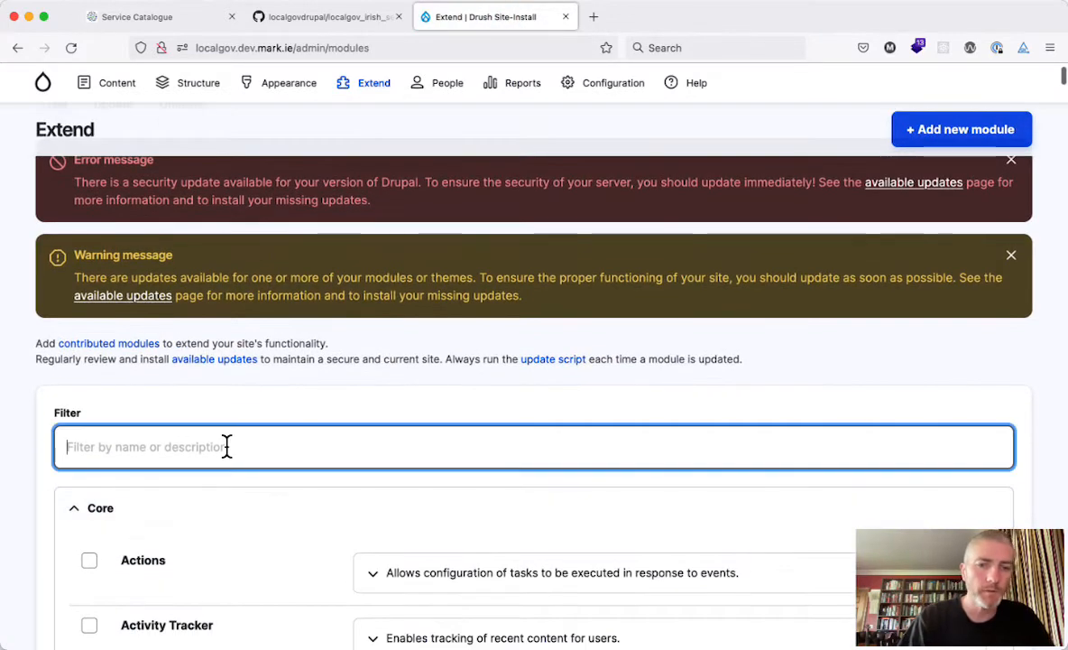
text(irish)
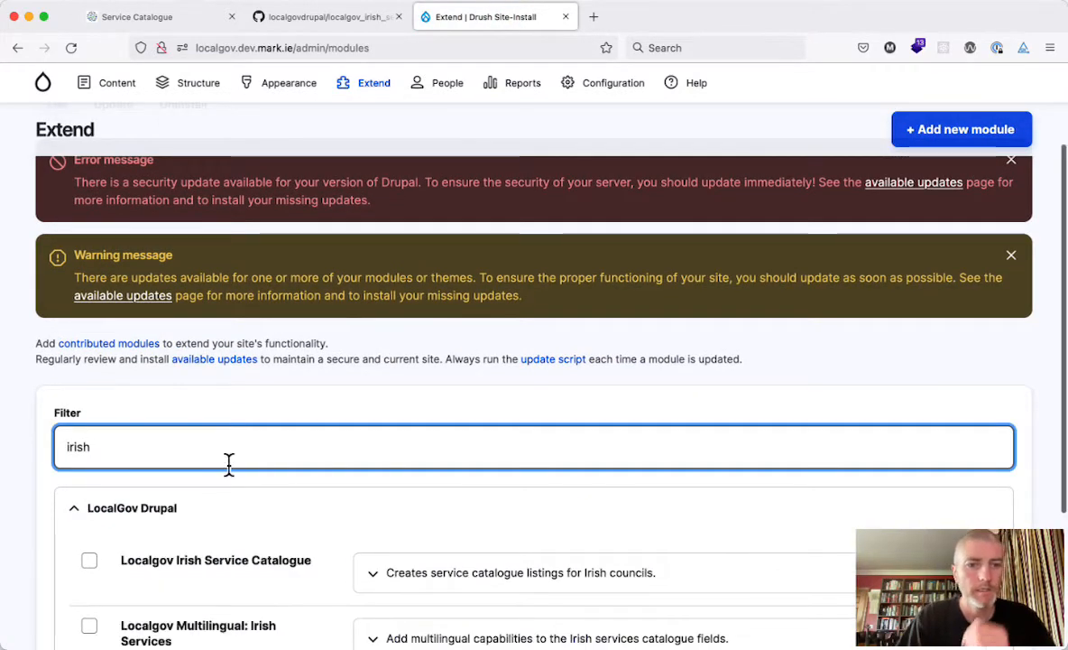
scroll(301, 511, down, 5)
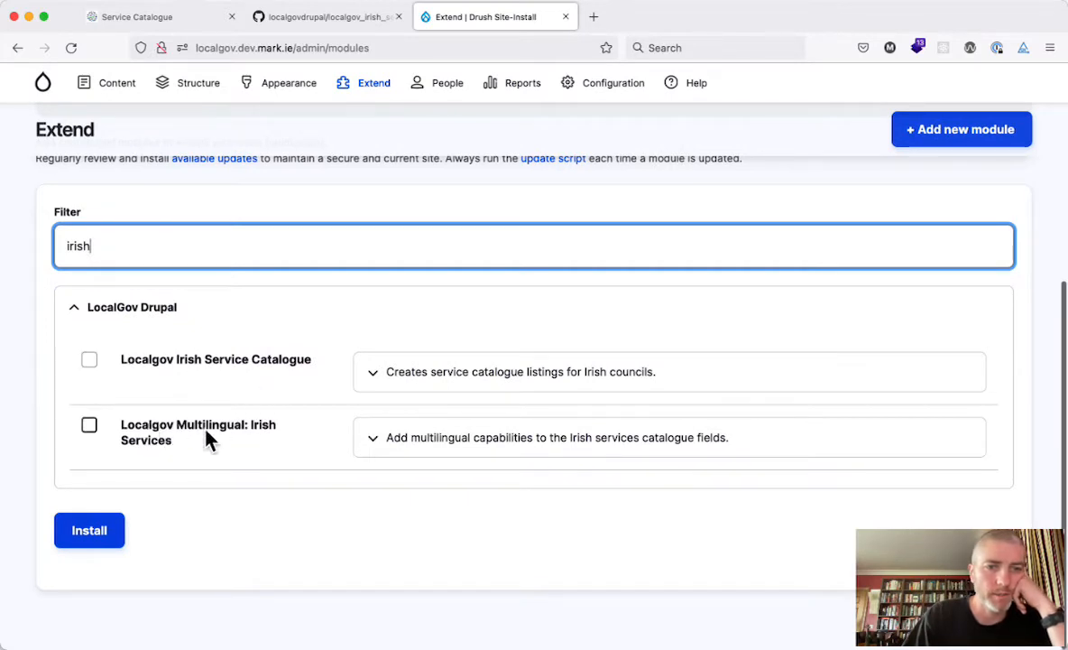
Install the Localgov Irish Service Catalogue module, highlighting names in the list of required modules and agreeing to enable them.
click(90, 362)
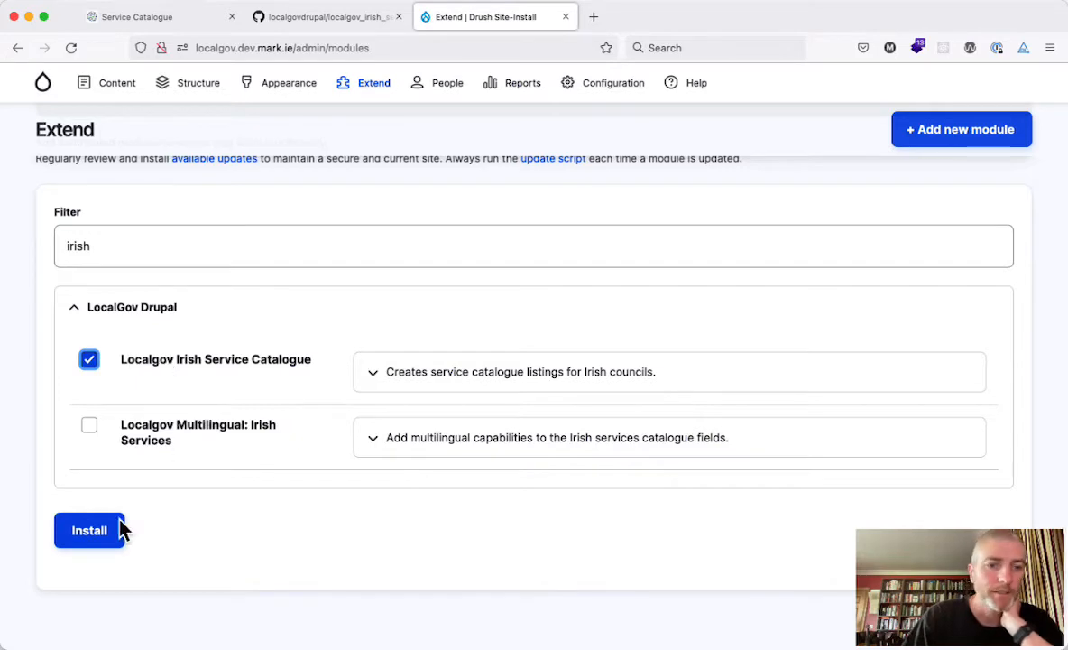
click(91, 532)
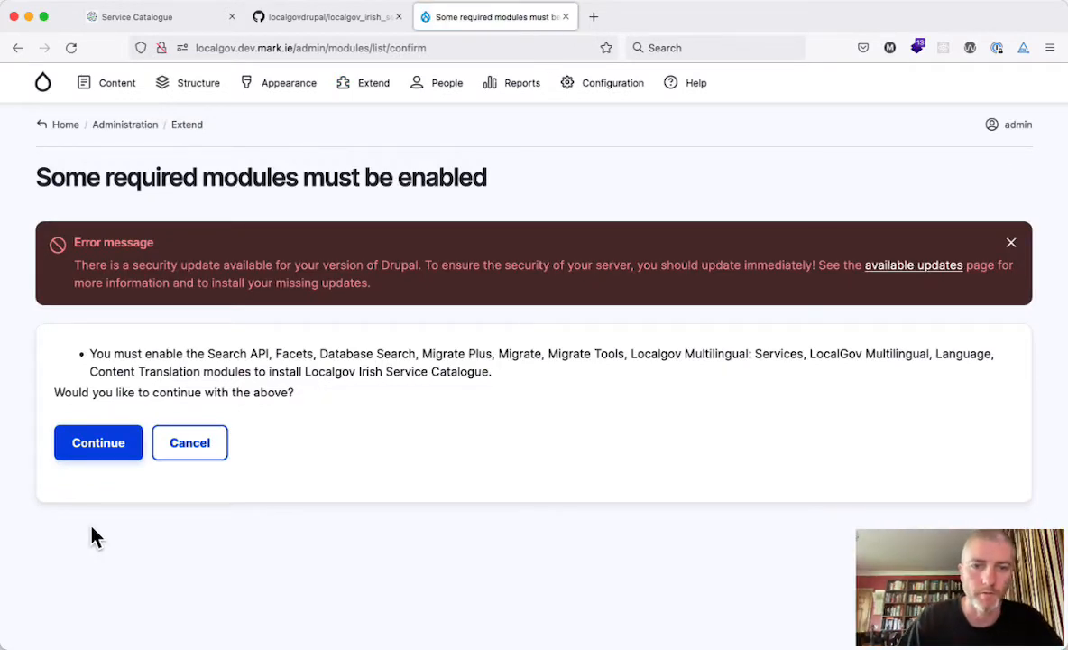
drag(205, 354, 249, 353)
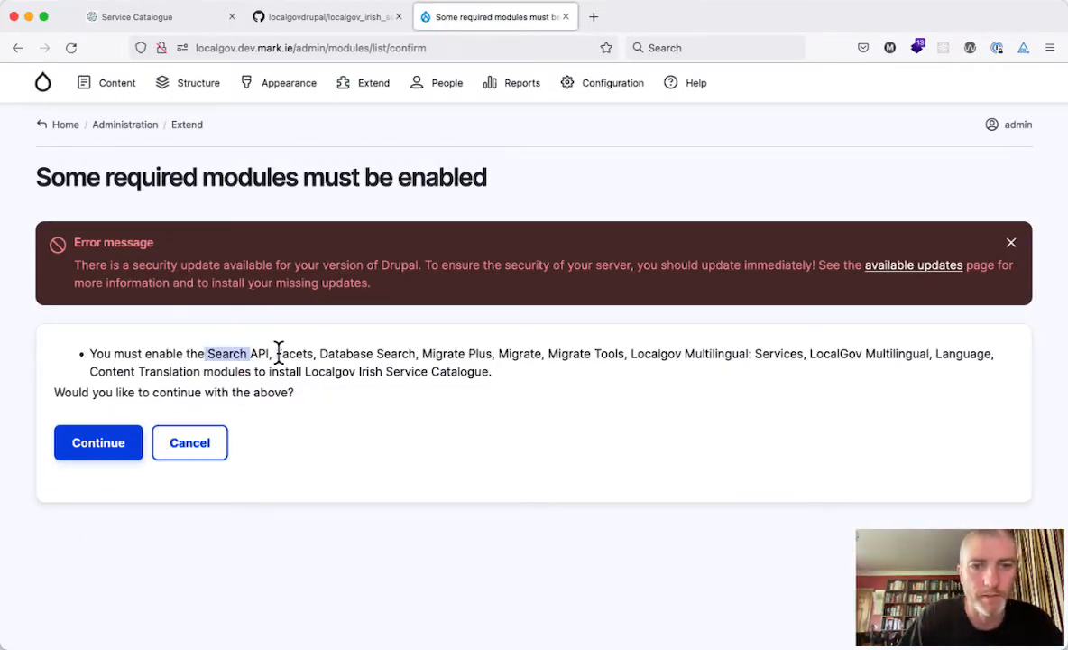
double_click(293, 353)
click(320, 356)
drag(320, 355, 753, 354)
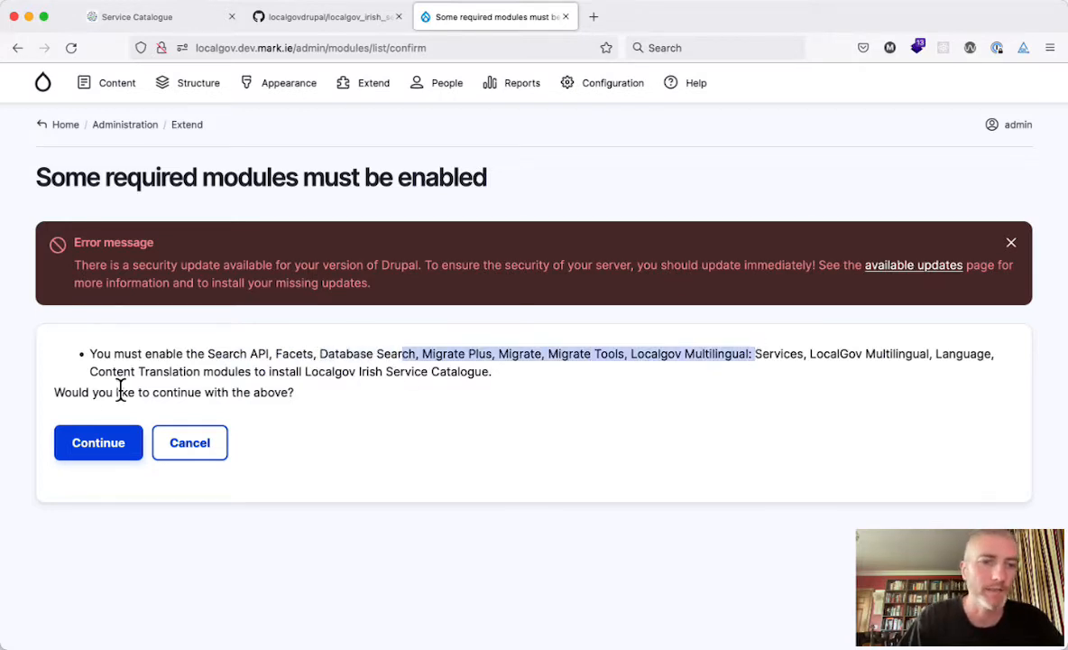
click(97, 445)
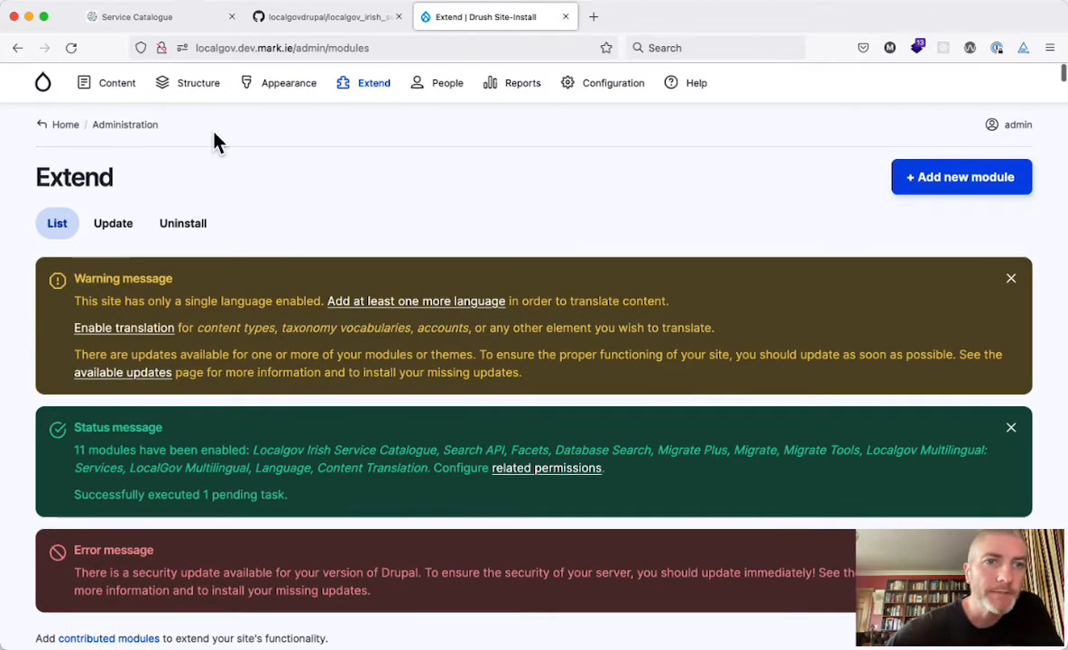
Open the taxonomy vocabulary list, look over the Irish service vocabularies and highlight Municipal District.
mouse_move(188, 90)
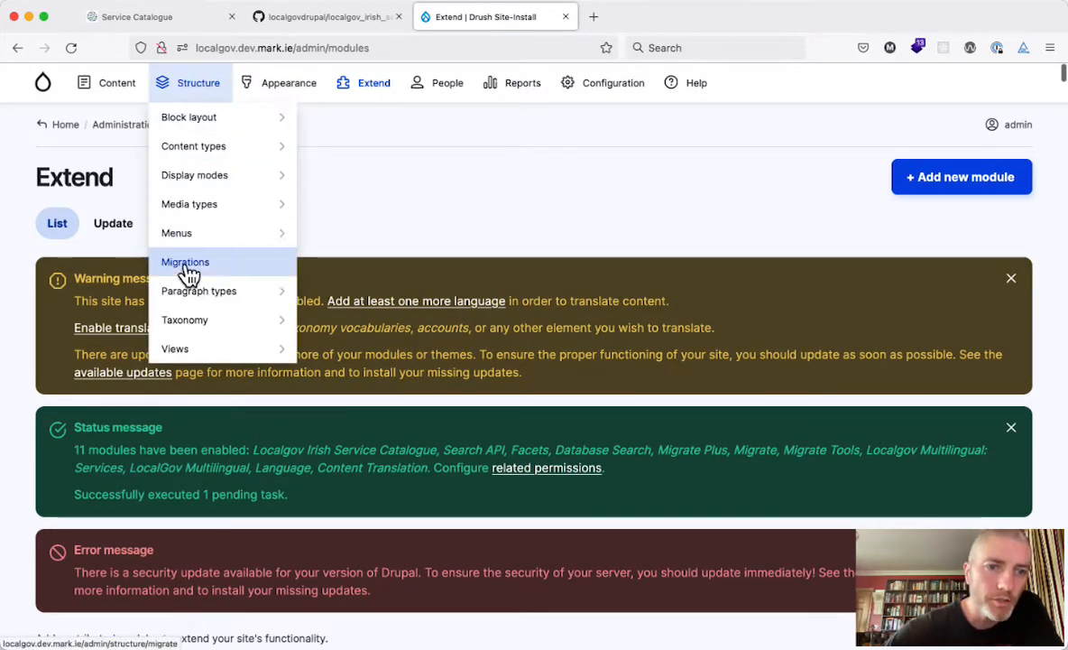
click(190, 320)
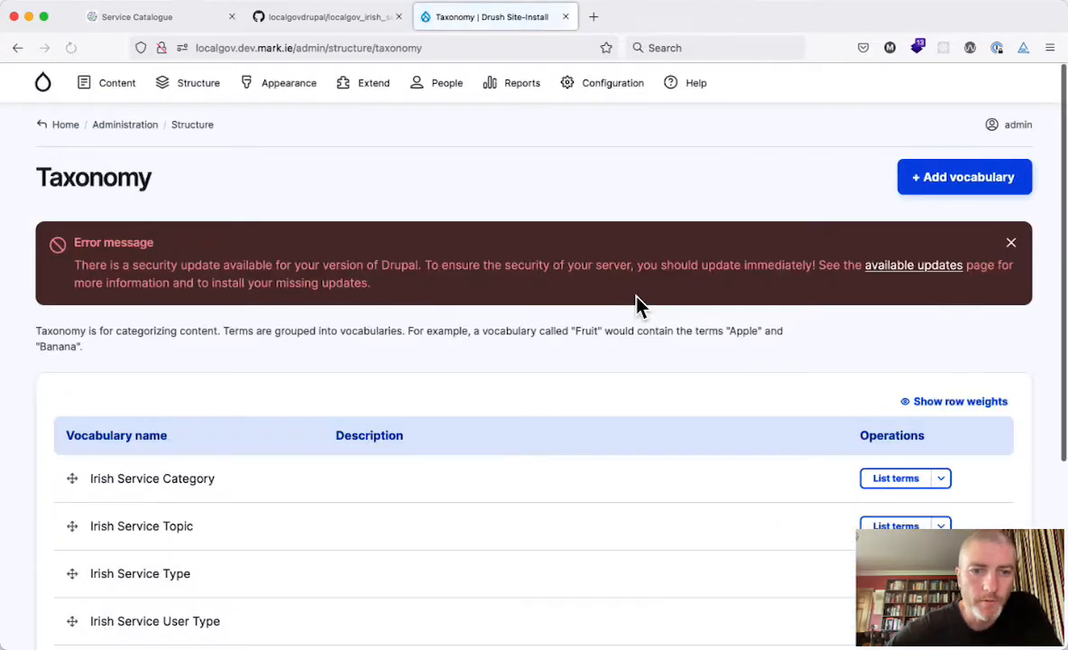
scroll(429, 407, down, 1)
scroll(429, 406, down, 3)
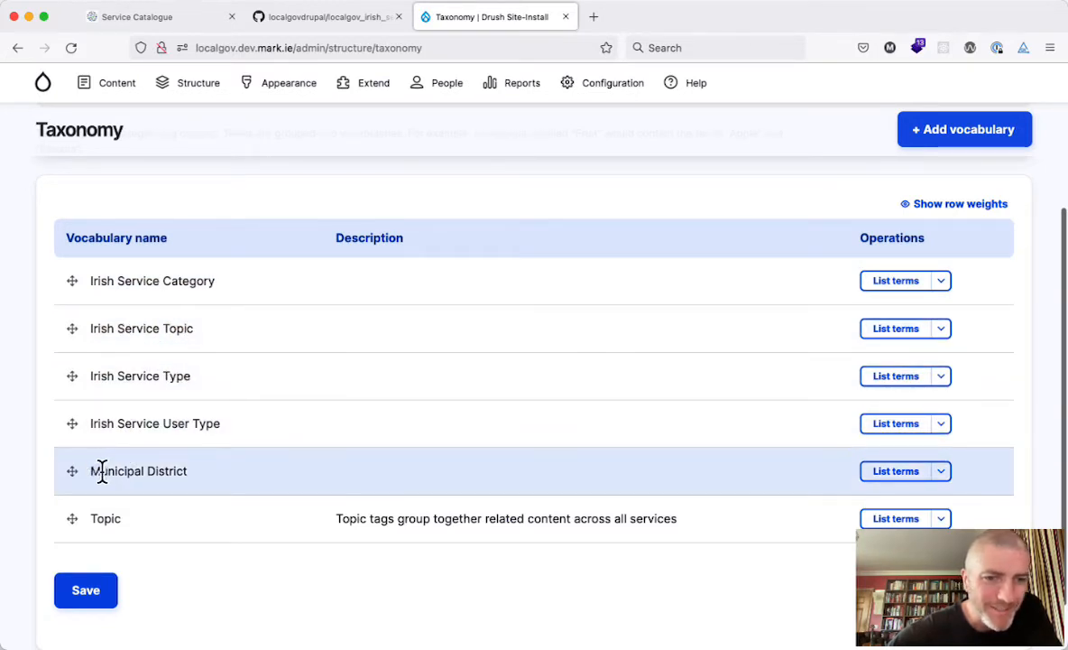
drag(92, 471, 231, 477)
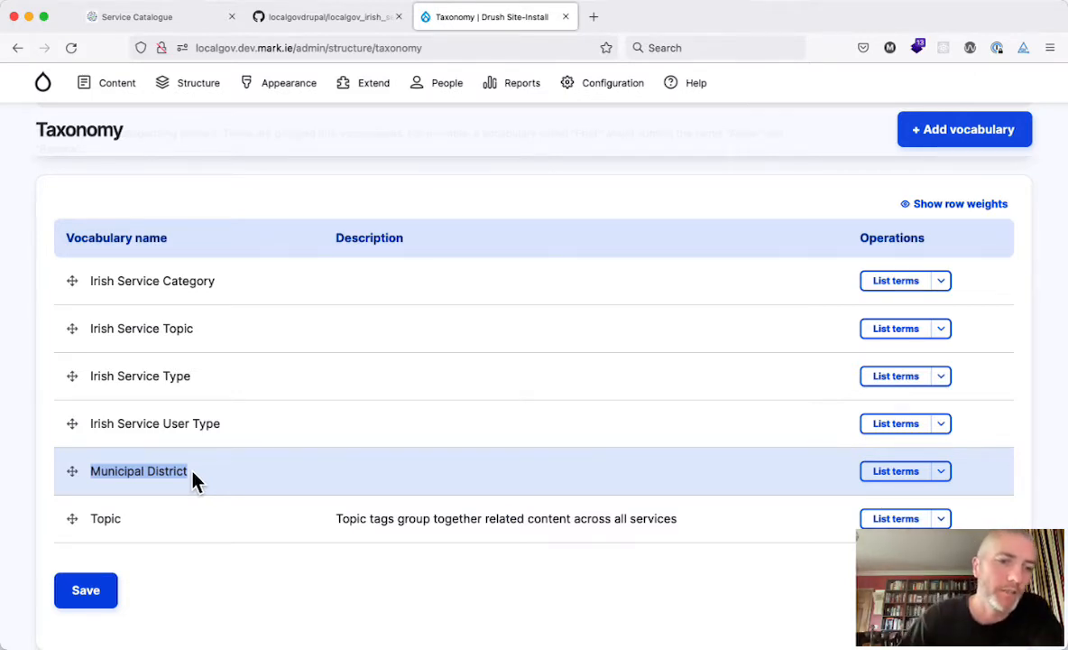
click(166, 472)
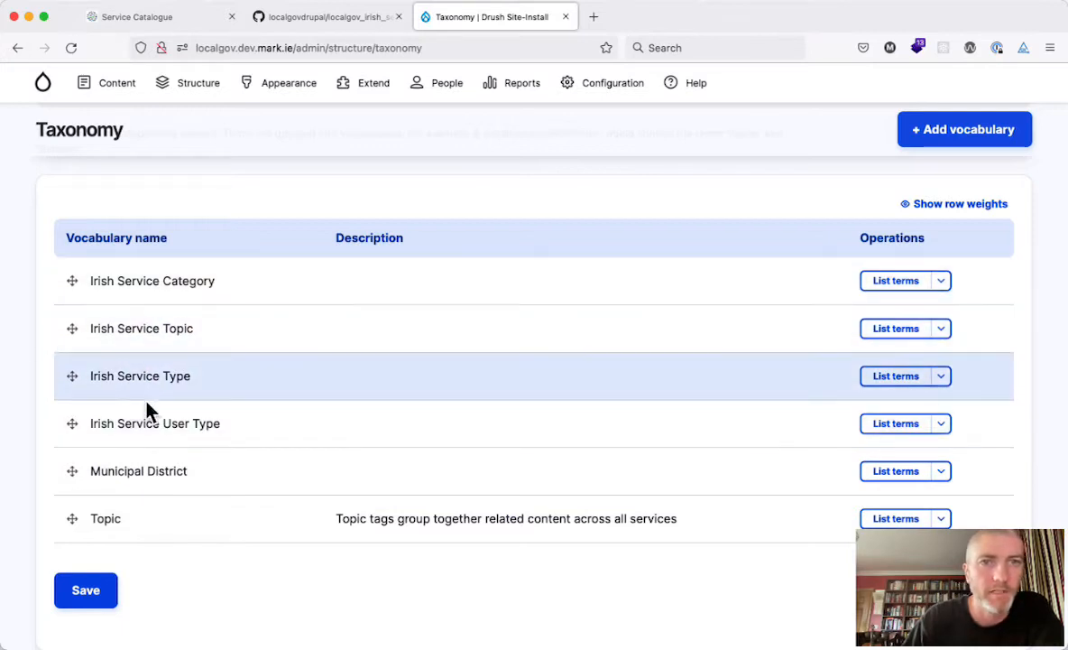
Check the content overview and the Irish Service Category vocabulary's terms, and return to the taxonomy list.
click(114, 97)
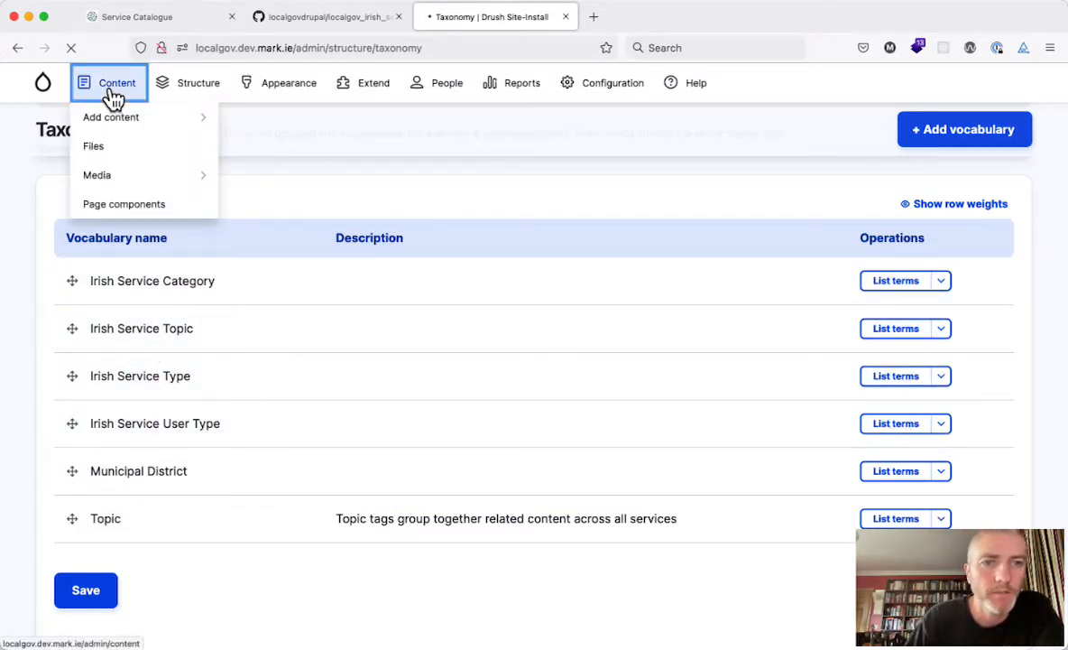
scroll(244, 406, down, 1)
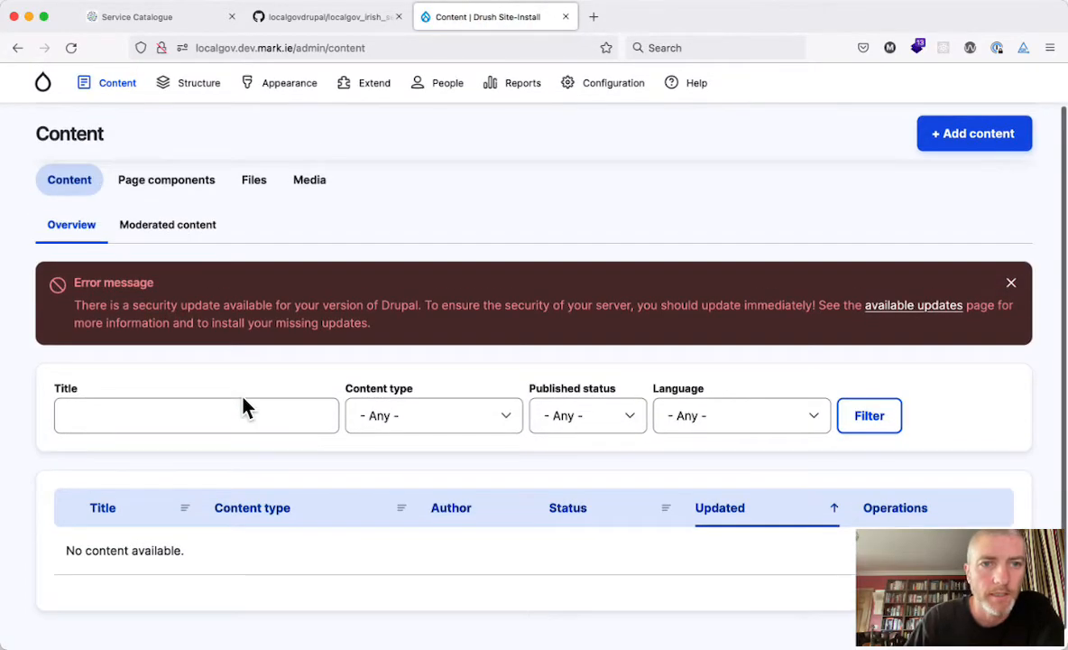
scroll(242, 406, left, 5)
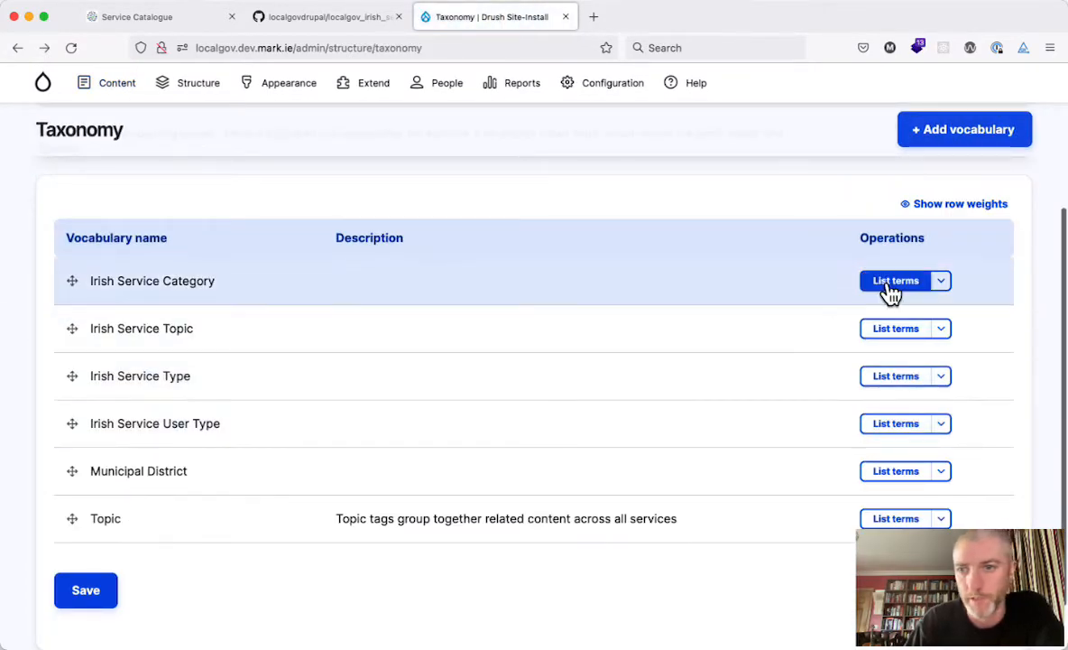
click(888, 286)
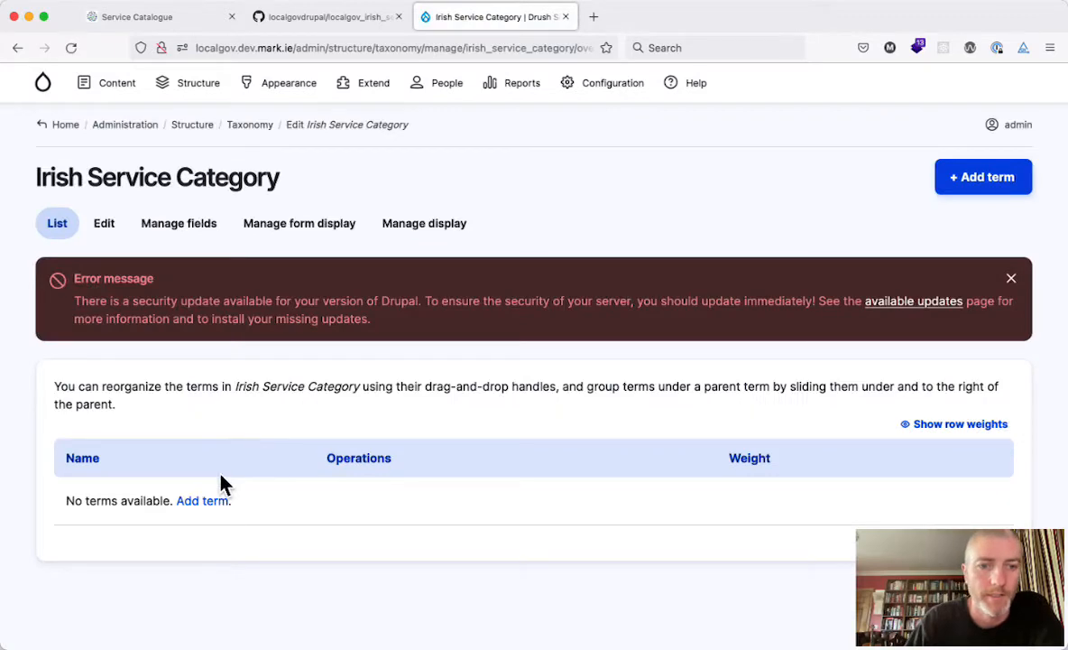
scroll(231, 458, left, 5)
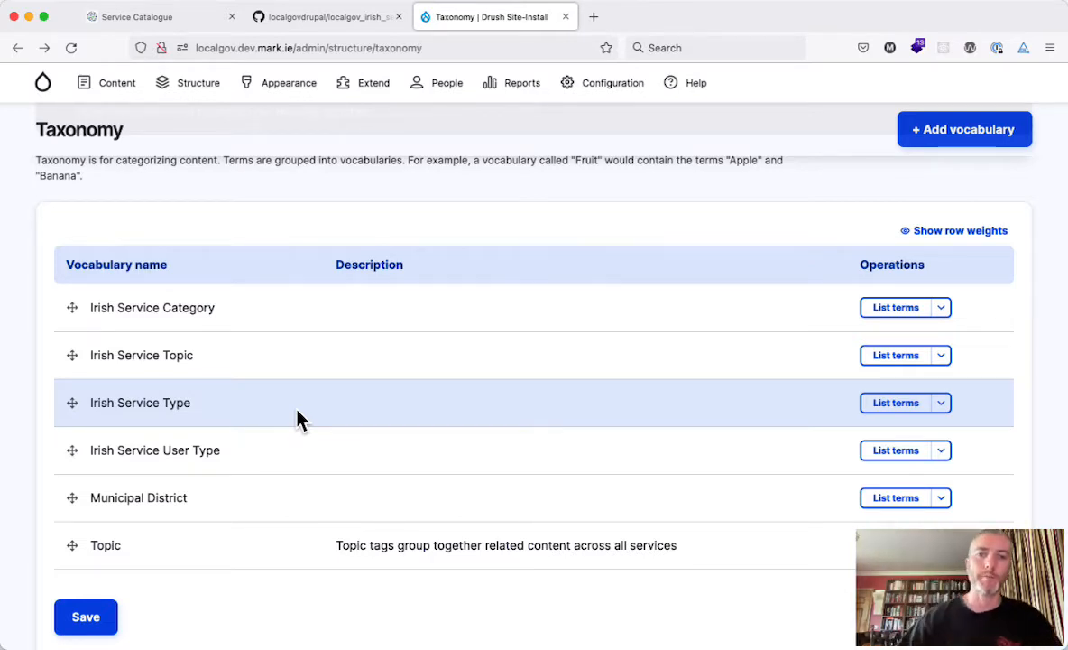
scroll(298, 298, up, 4)
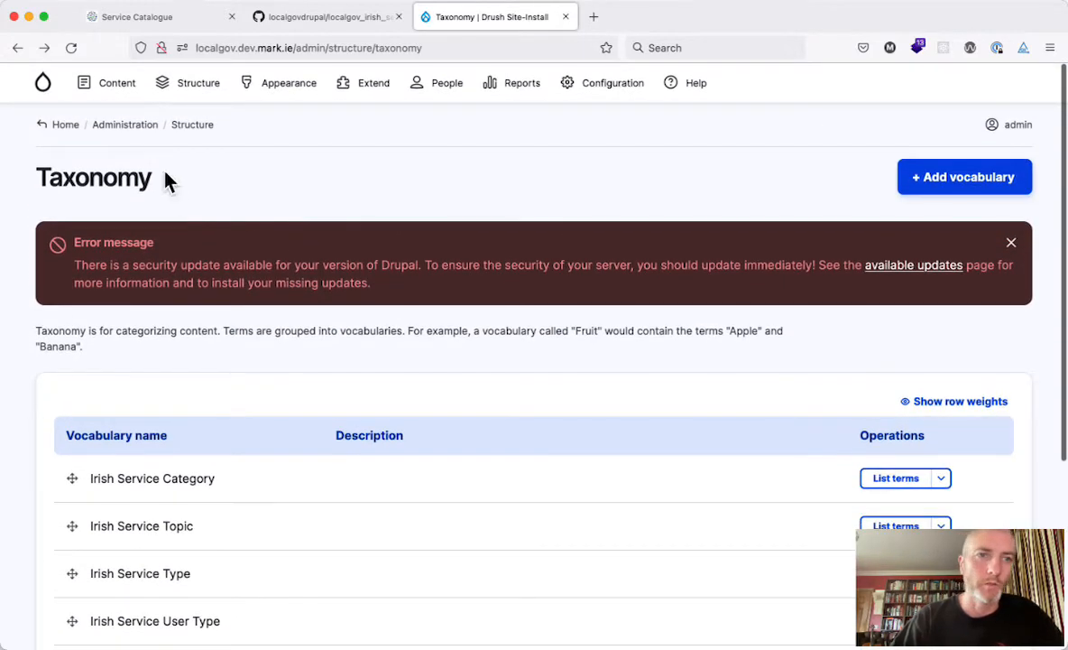
Open the Service landing page creation form in a new browser tab and look over its title and body fields.
mouse_move(123, 83)
mouse_move(112, 125)
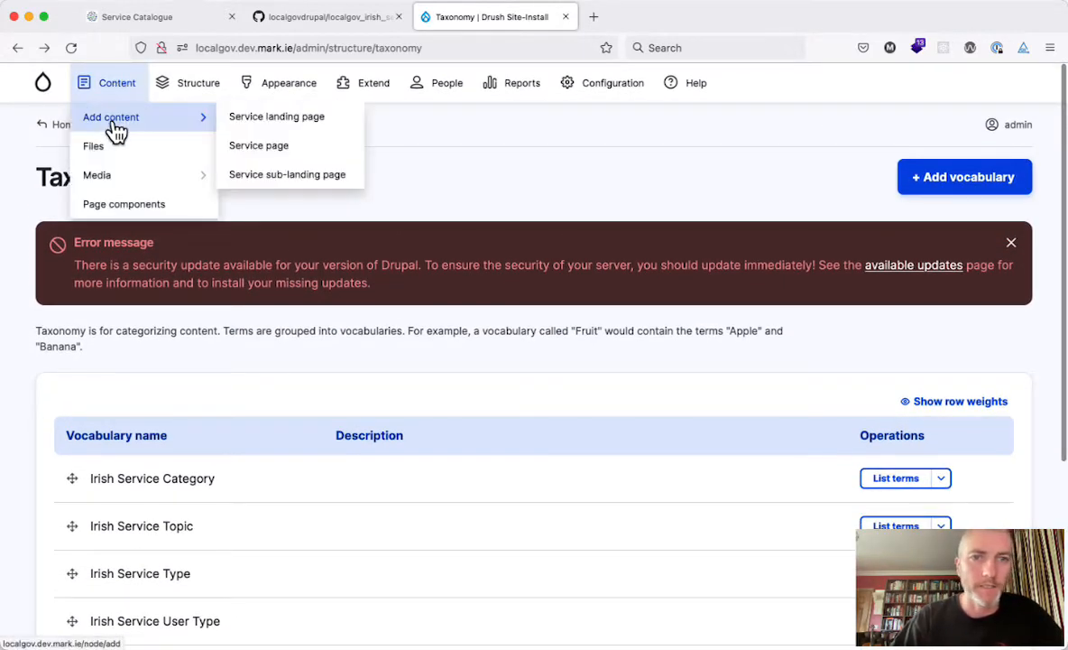
super+click(266, 118)
click(663, 17)
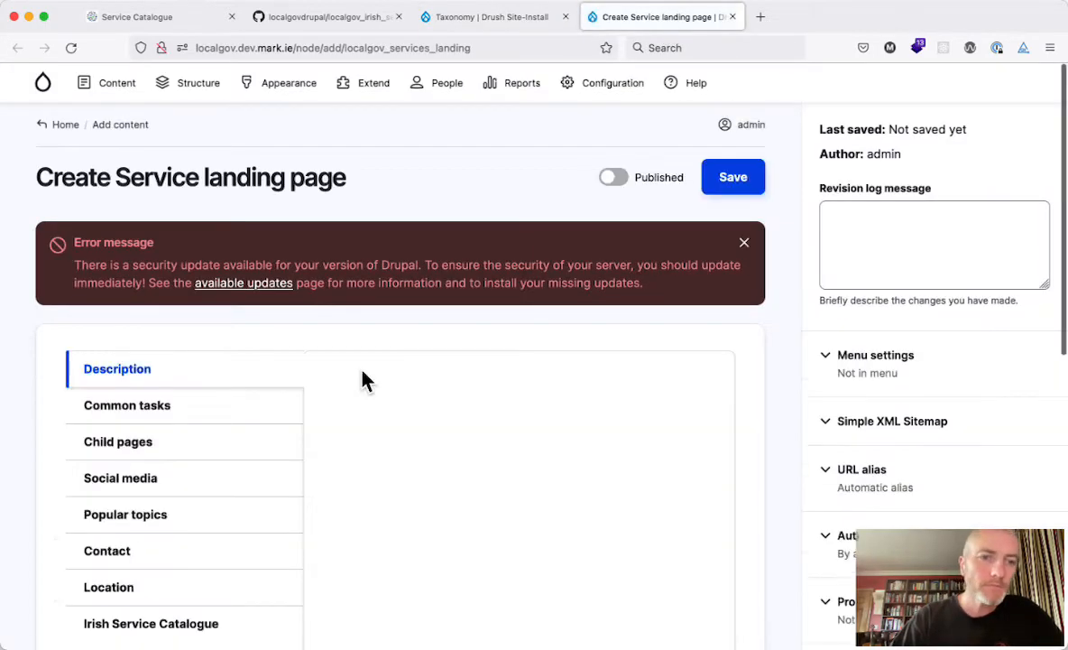
scroll(360, 378, down, 2)
scroll(362, 379, down, 3)
click(370, 397)
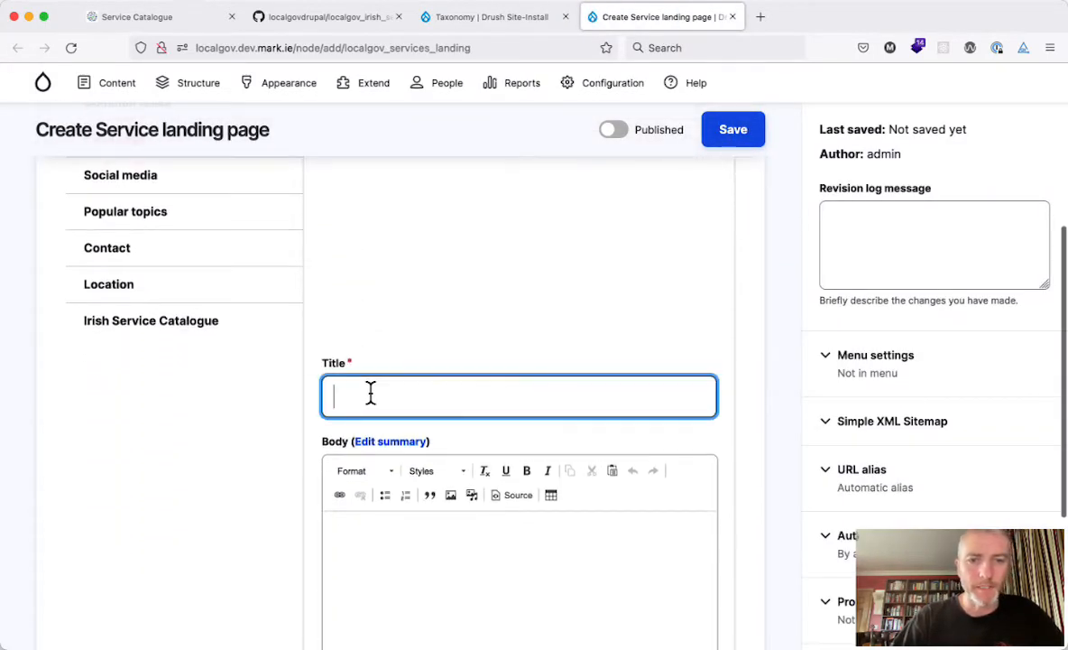
scroll(370, 394, down, 2)
scroll(365, 465, up, 2)
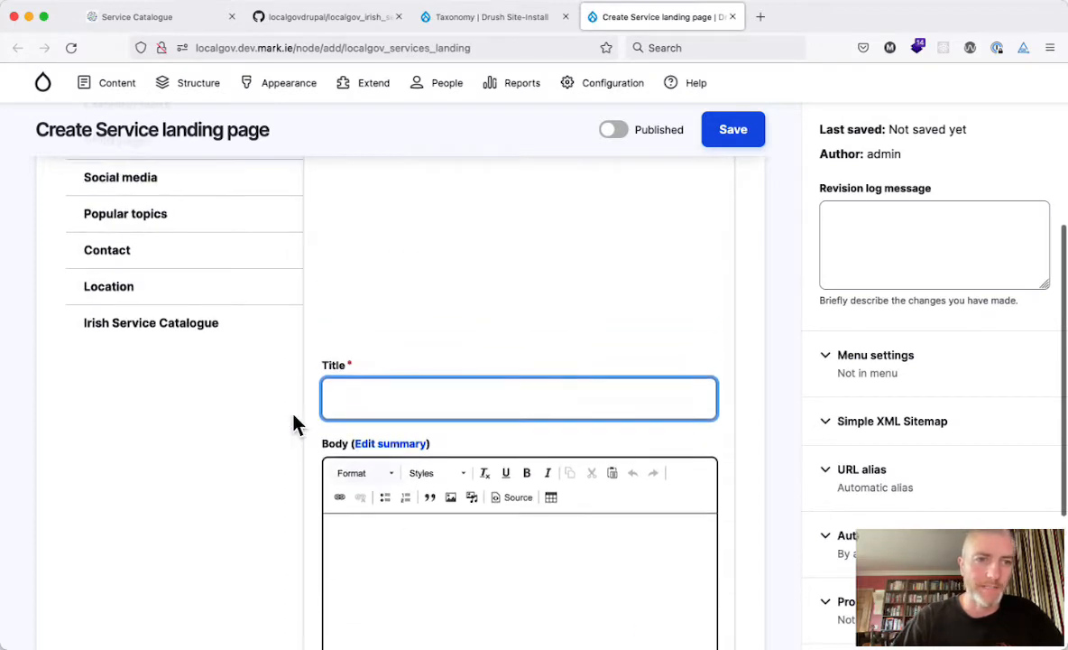
Show the form's Irish Service Catalogue section and go through its category, municipal district and topic fields.
click(126, 336)
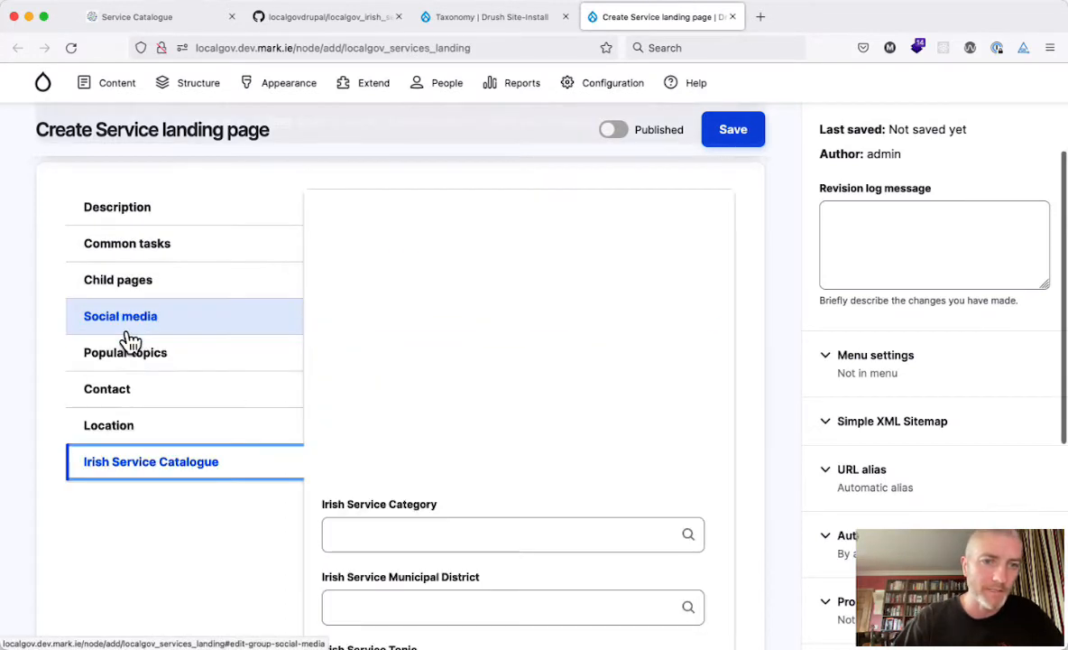
scroll(227, 534, down, 5)
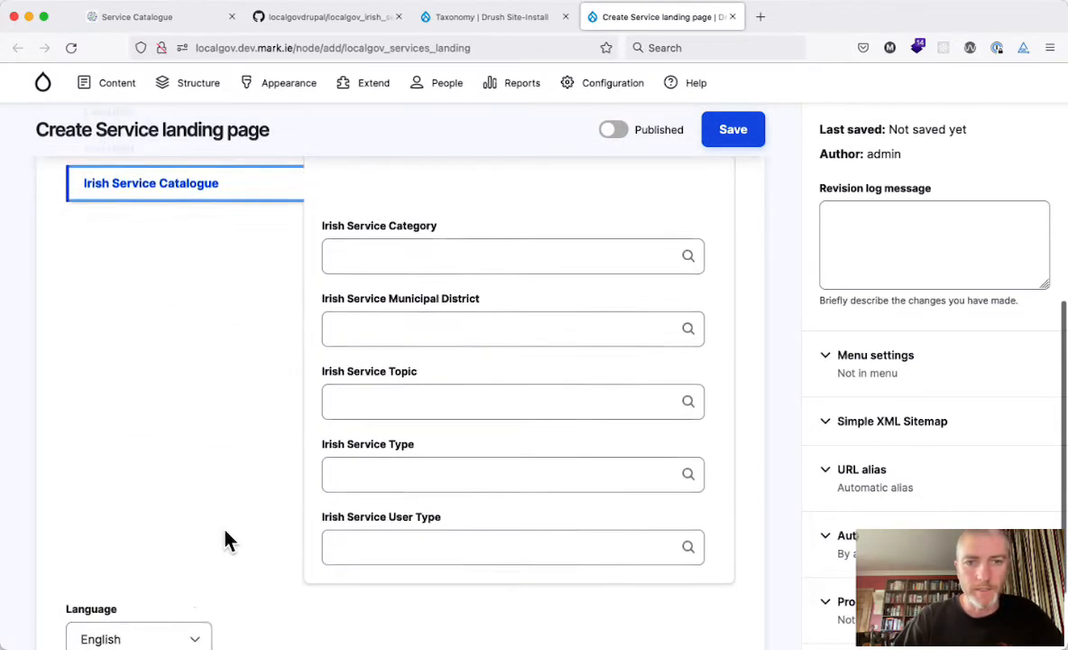
click(379, 226)
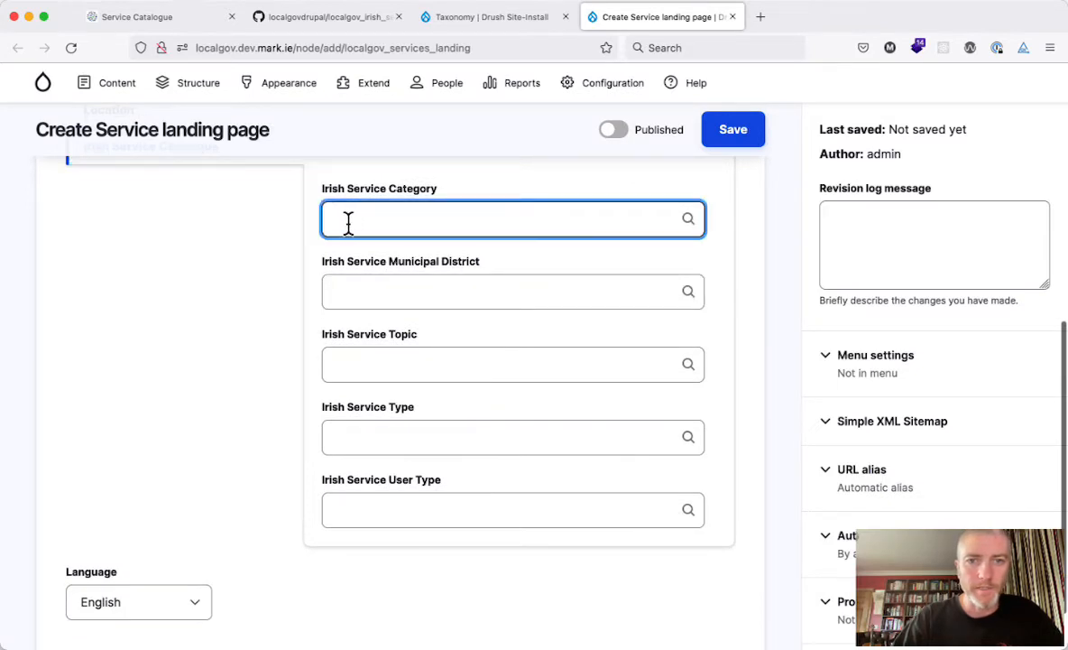
click(362, 291)
click(377, 361)
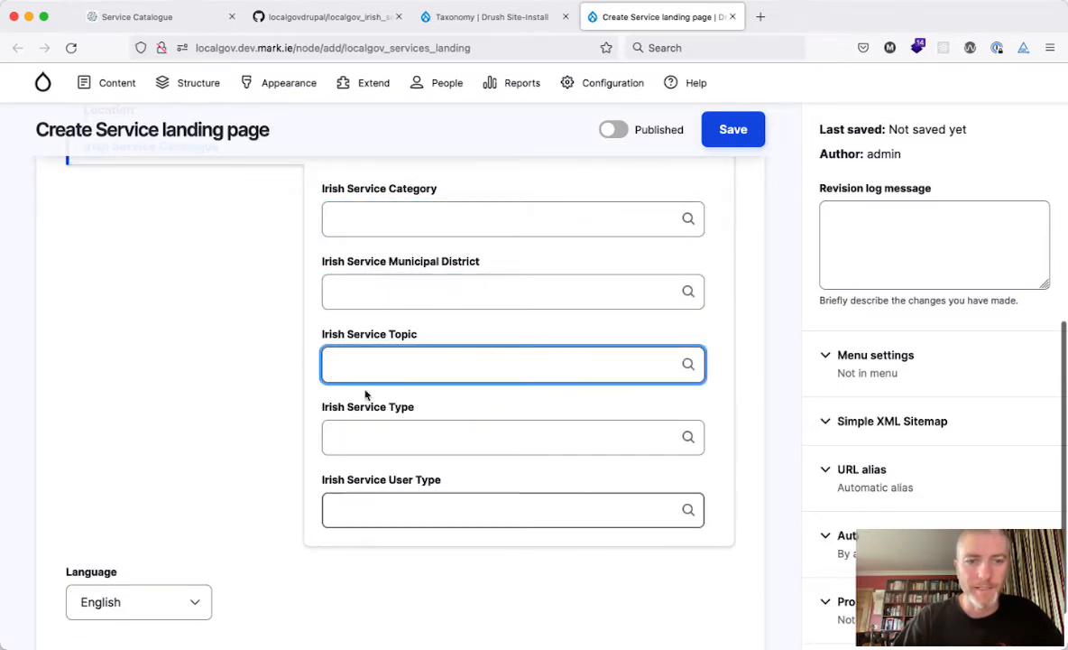
Open the Irish Services Catalogue settings page among the site's web services configuration.
scroll(382, 334, up, 8)
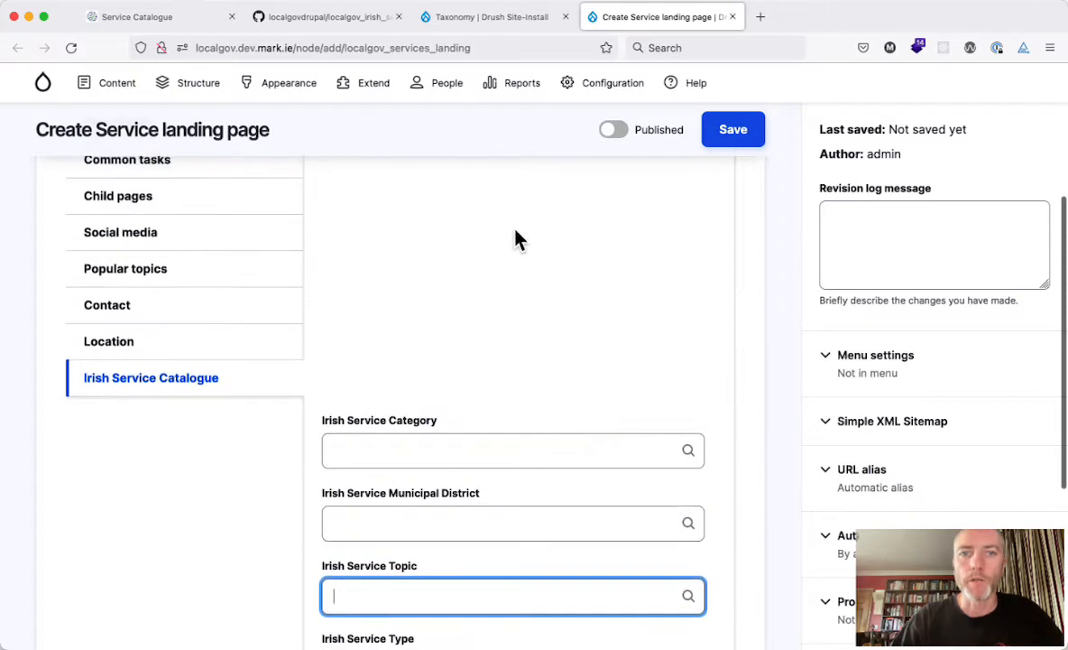
mouse_move(596, 97)
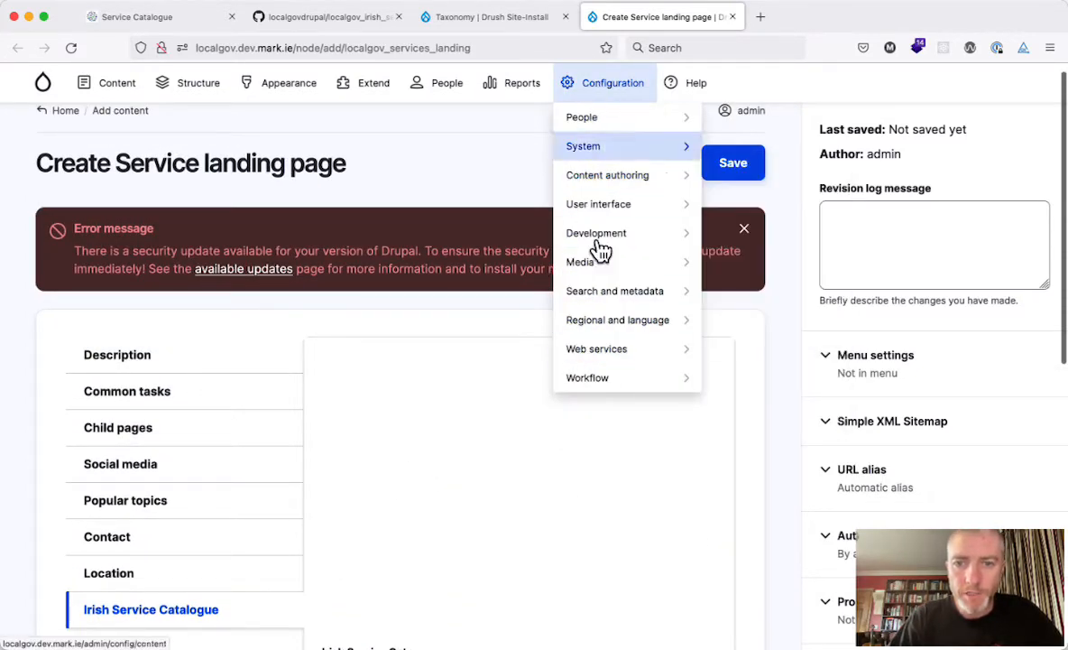
mouse_move(587, 359)
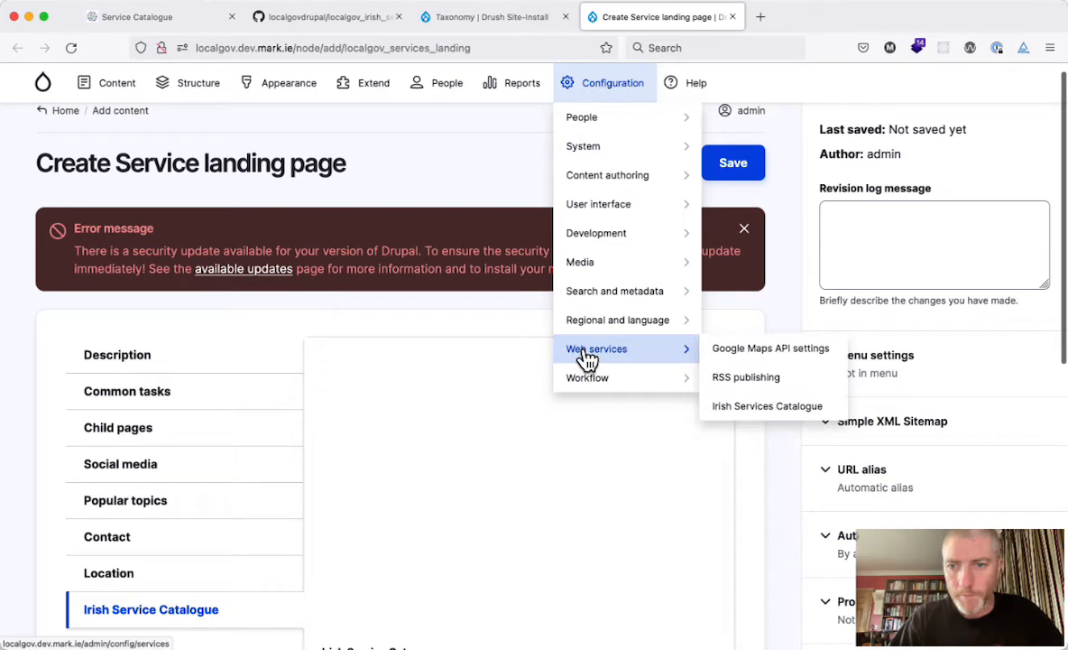
click(753, 413)
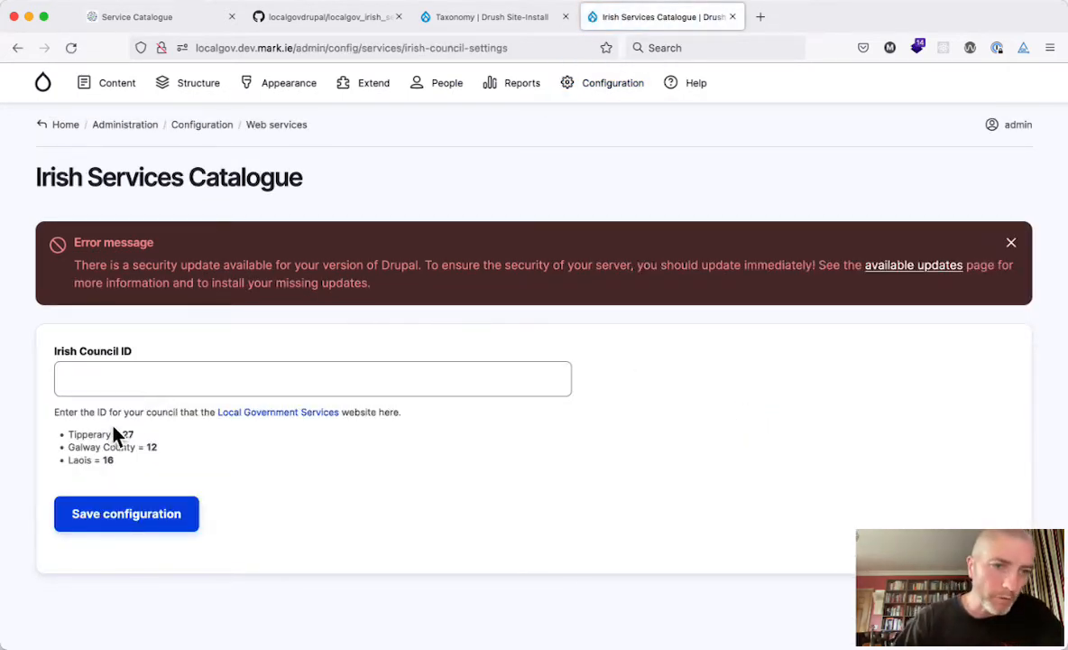
Try the example council IDs 27, 12 and 16 in turn as the Irish Council ID.
click(83, 378)
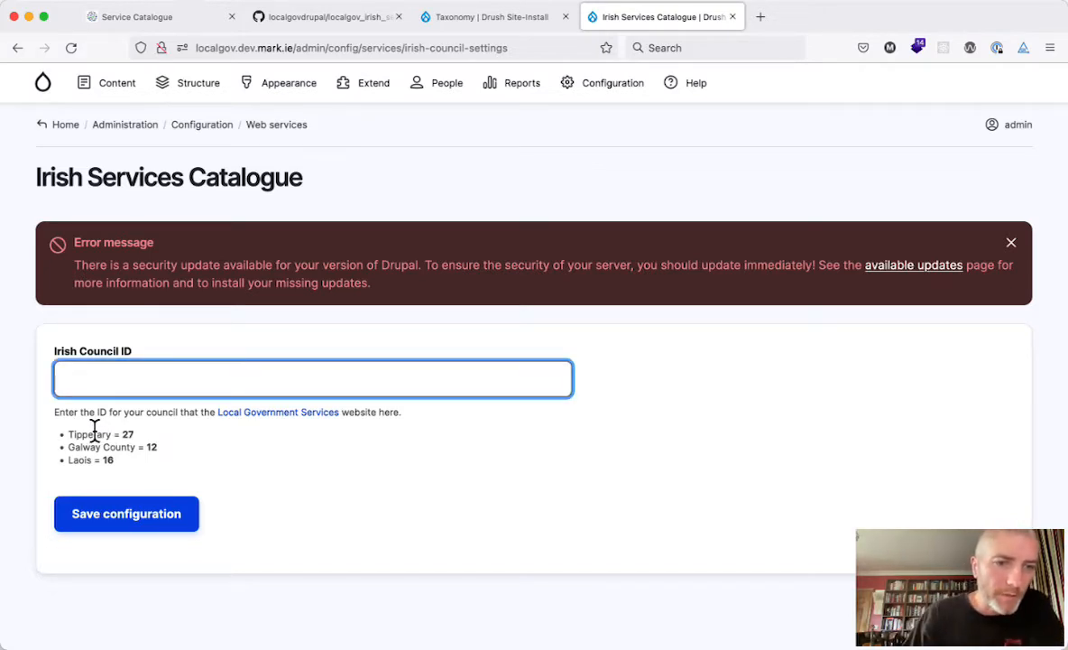
text(27)
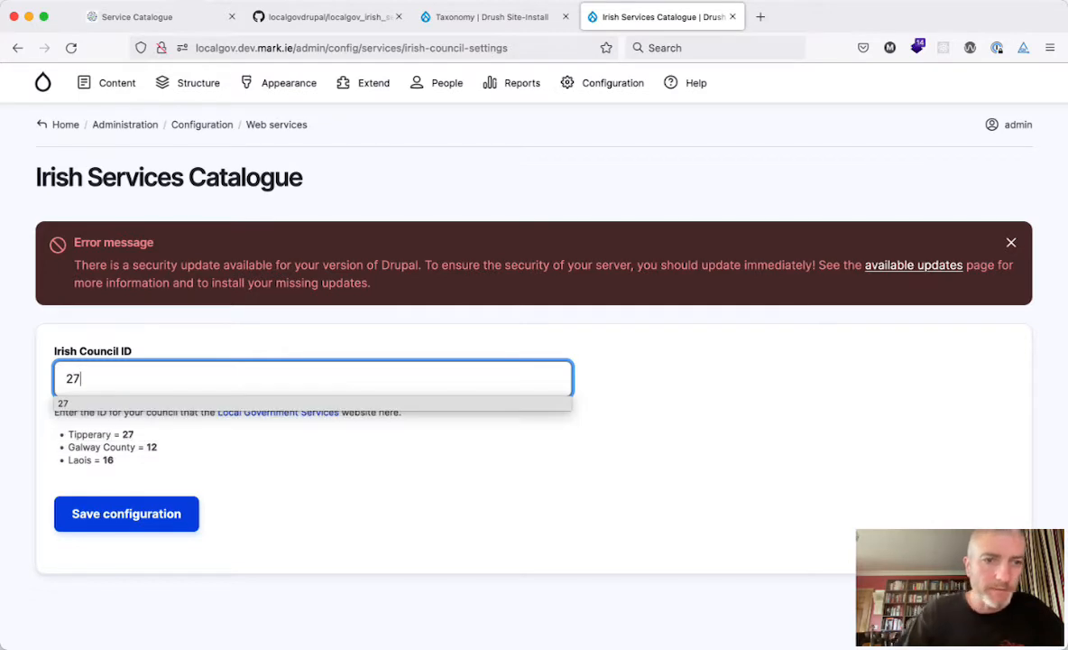
double_click(151, 448)
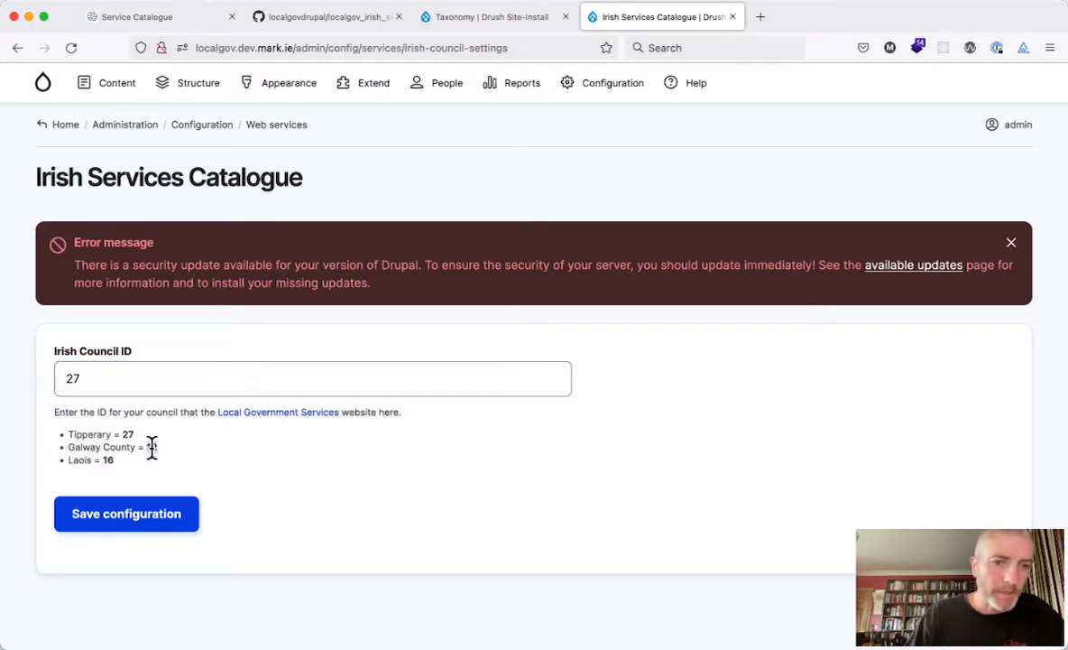
double_click(86, 380)
text(12)
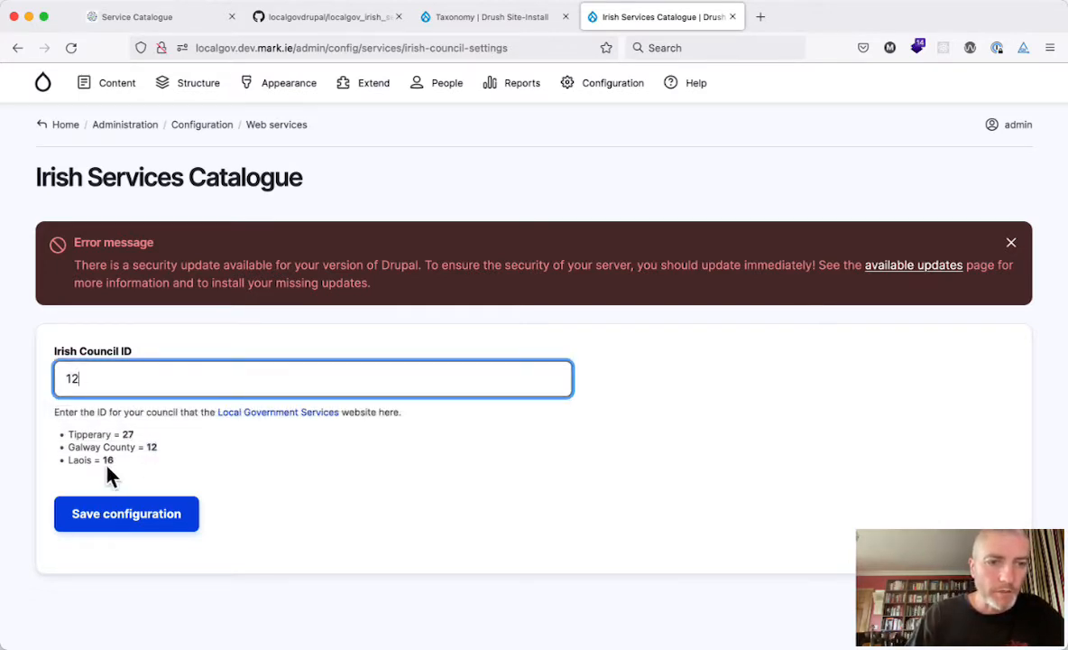
double_click(107, 460)
double_click(72, 379)
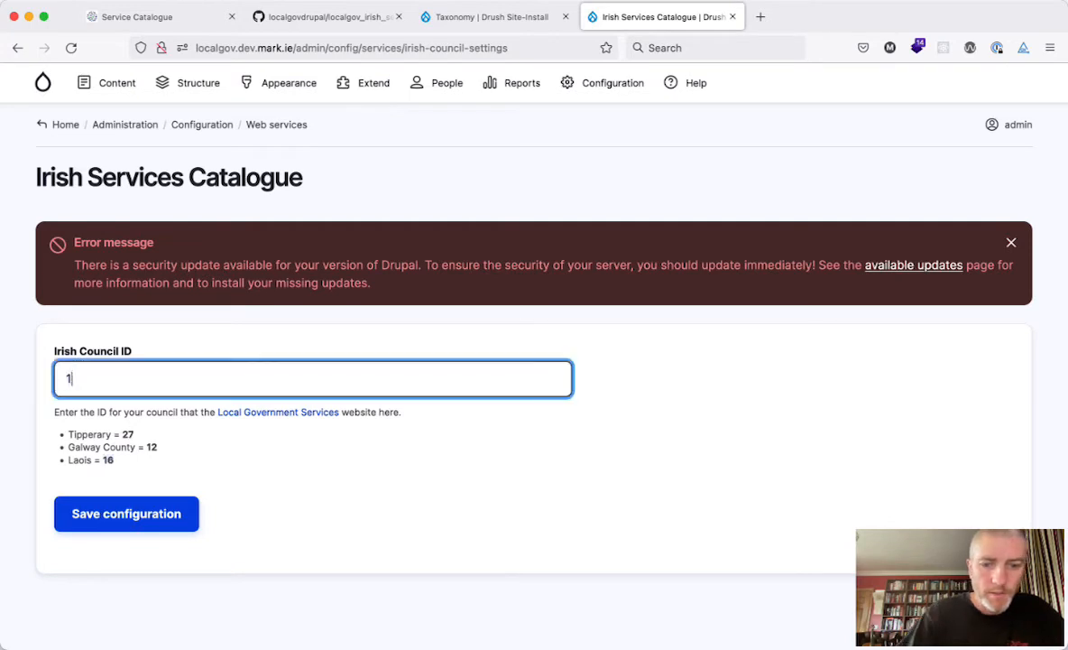
text(16)
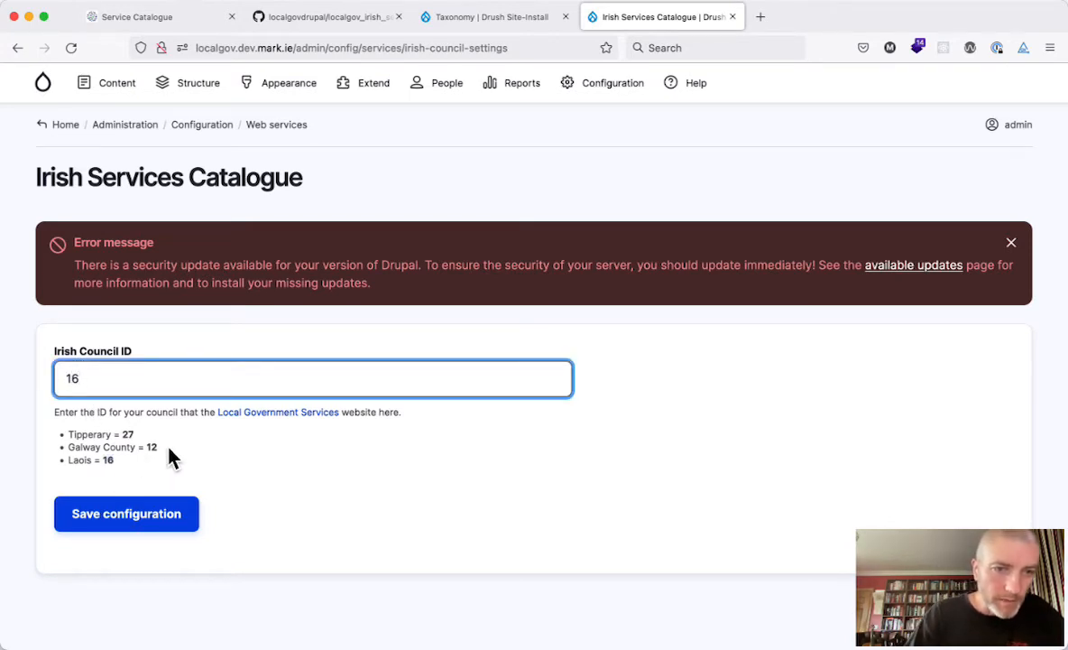
Highlight the Tipperary example, set the Irish Council ID to 27 and save the configuration to start the data import.
drag(169, 449, 50, 446)
drag(134, 435, 72, 433)
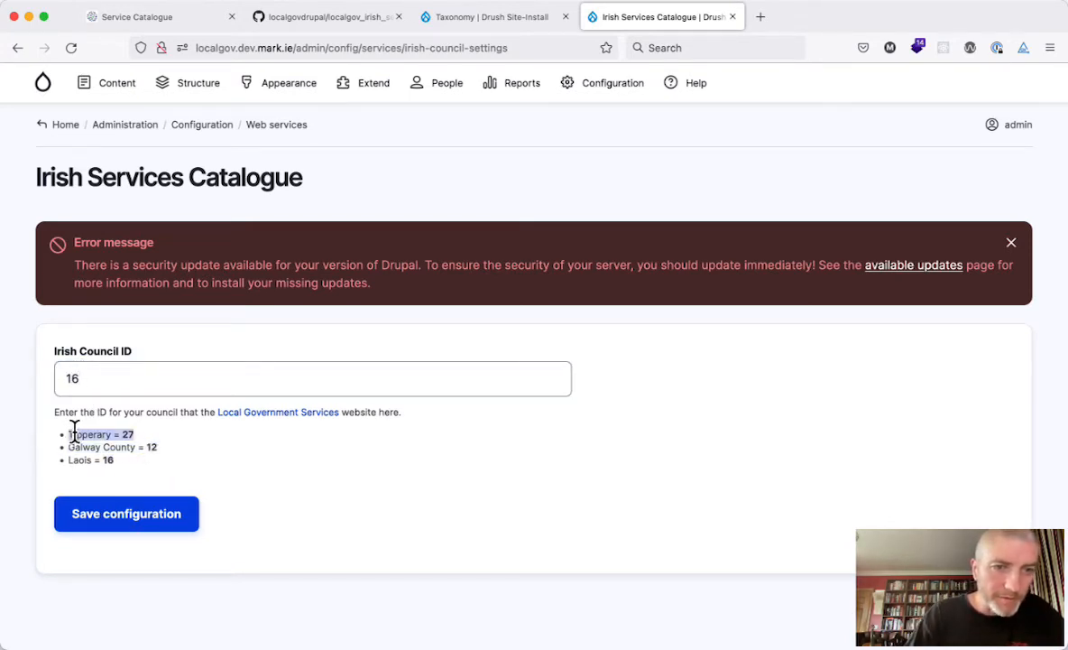
drag(82, 379, 60, 379)
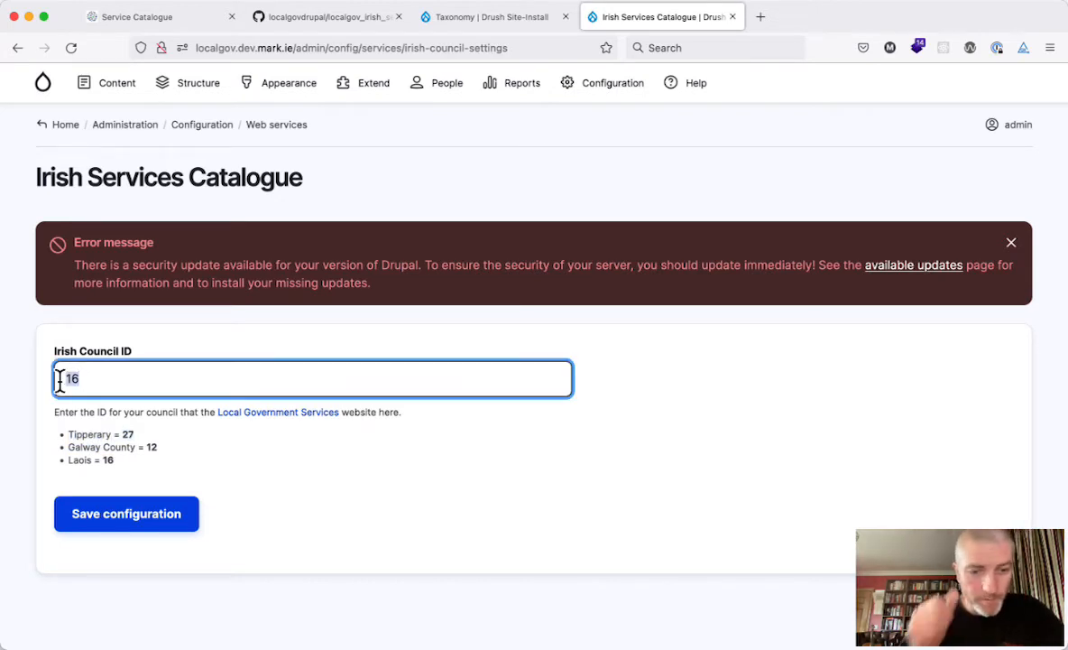
text(27)
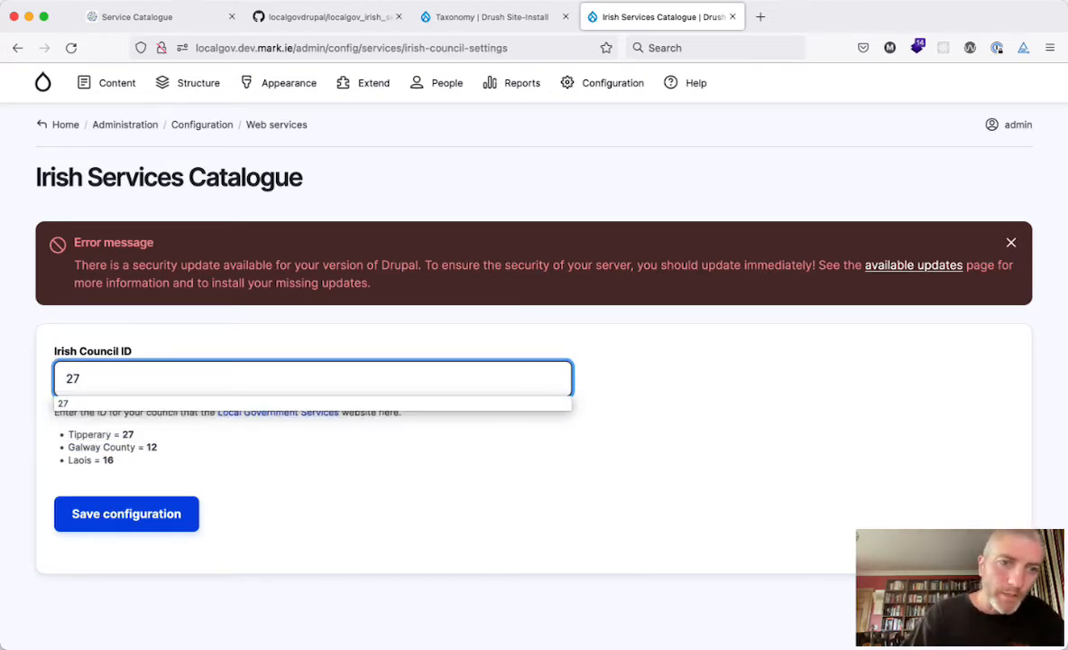
click(226, 495)
click(116, 516)
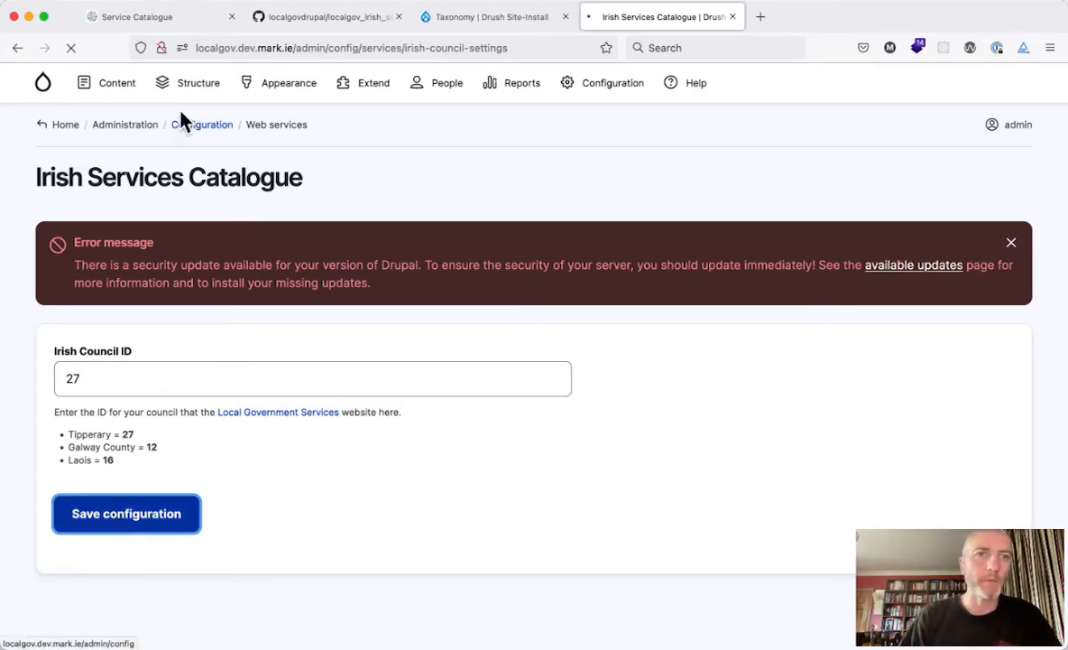
Switch to the public Service Catalogue and look over the Tipperary County Council search results and filters.
click(151, 18)
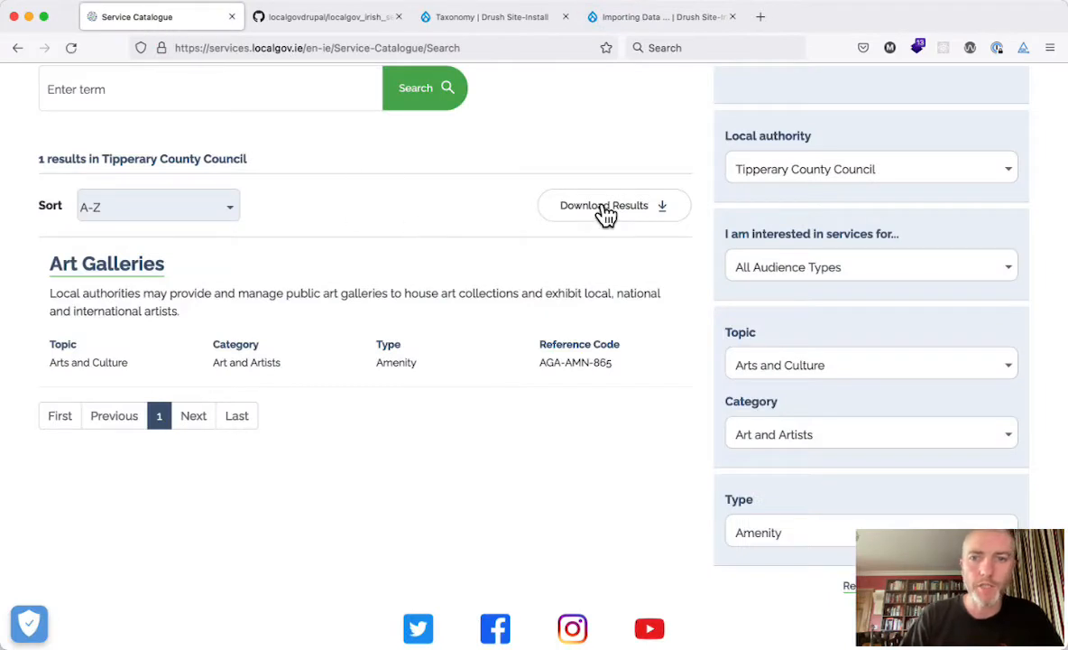
scroll(674, 303, up, 1)
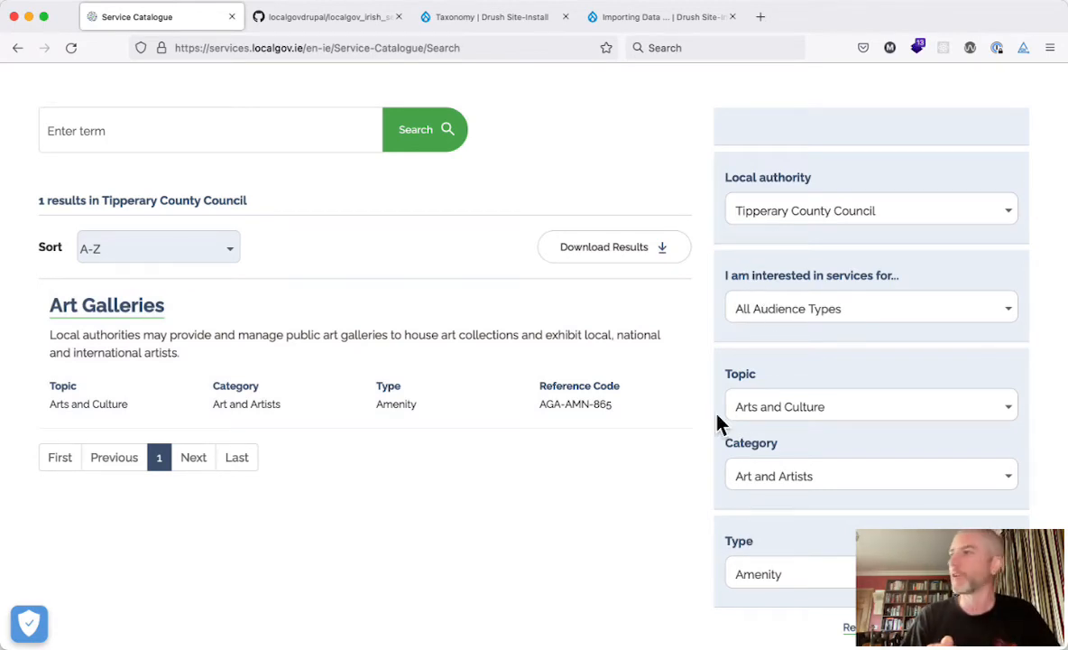
scroll(496, 429, up, 3)
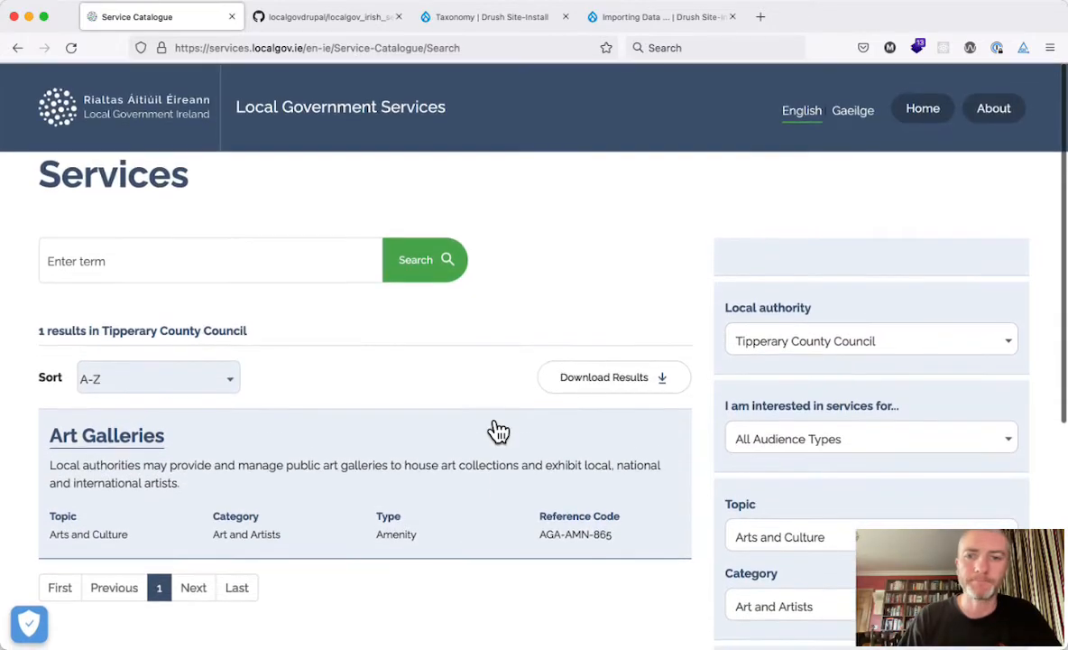
Open the services.localgov.ie GetServices API response in place of the catalogue search page.
click(305, 48)
drag(305, 48, 346, 174)
text(gets)
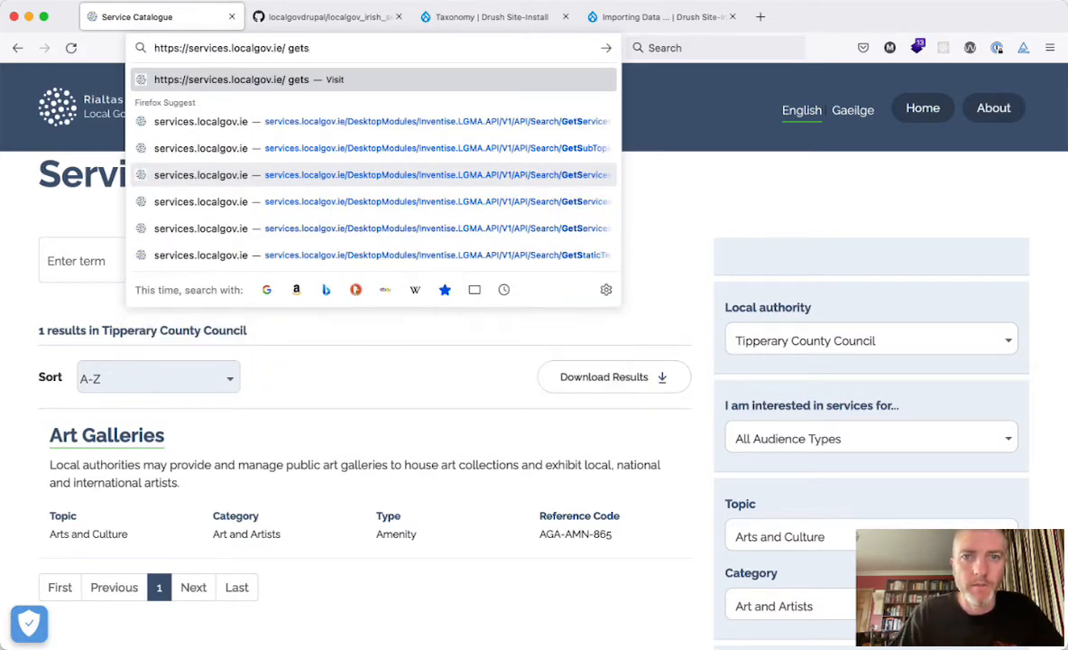
text(c)
key(BackSpace)
key(BackSpace)
key(BackSpace)
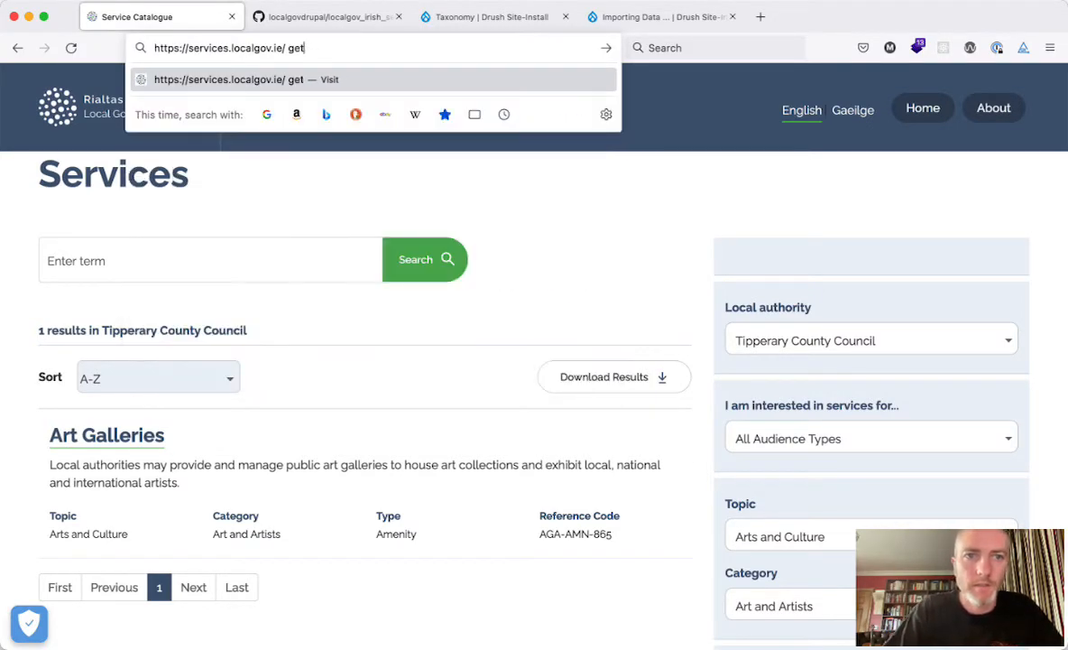
text(t ac)
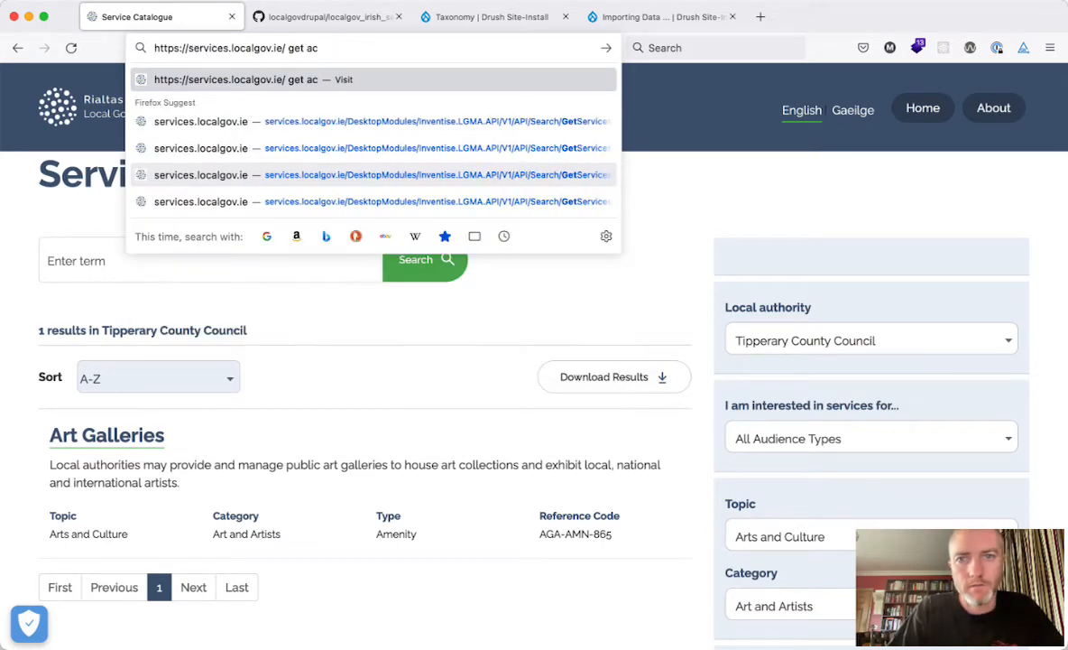
key(Down)
key(Return)
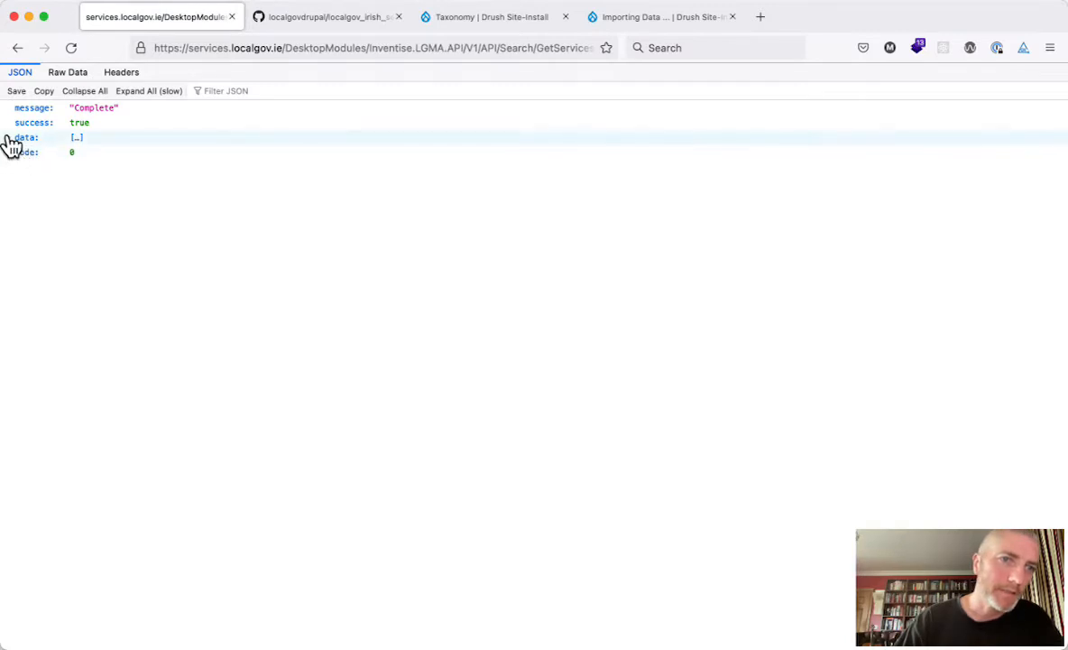
Expand the first service record in the JSON data and examine its service ID, name and full LocalAuthorities list.
click(10, 141)
click(23, 153)
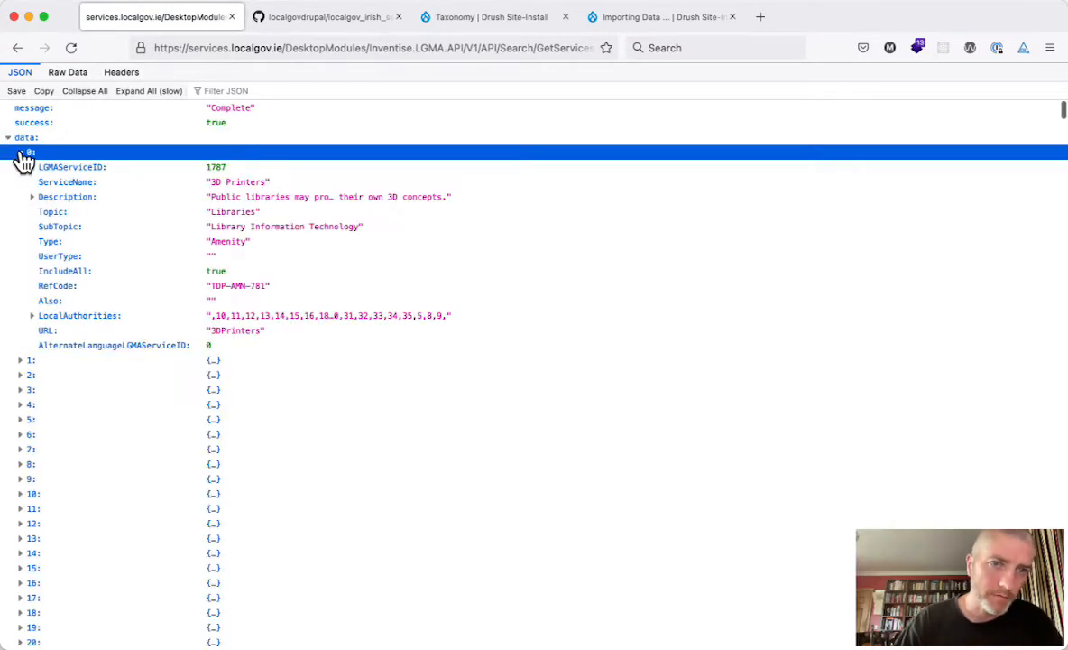
double_click(217, 167)
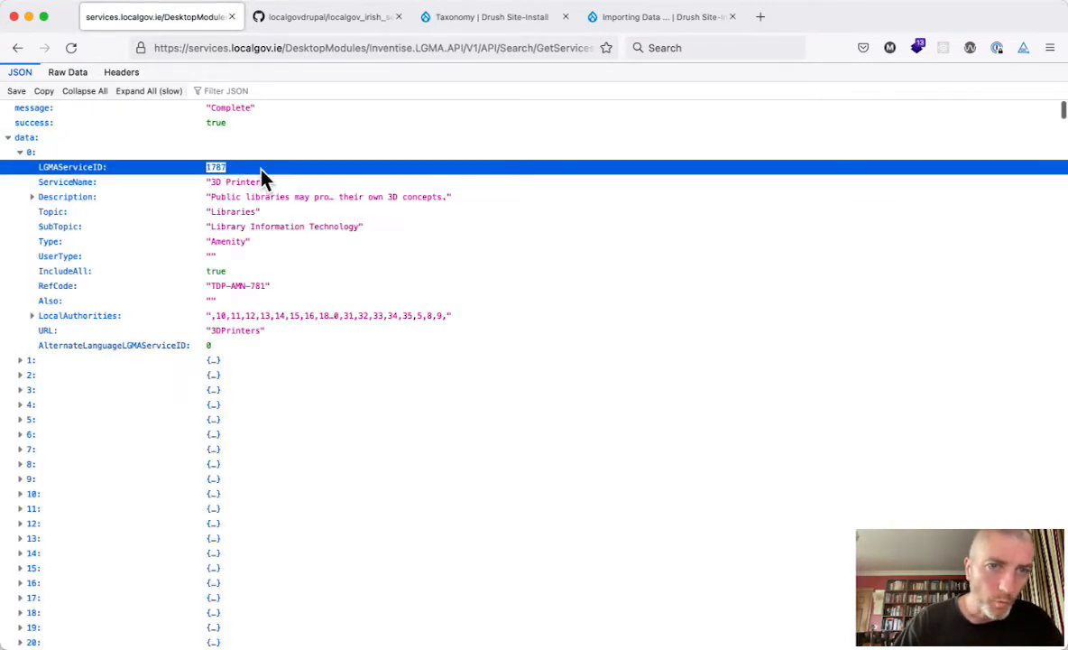
drag(213, 181, 270, 183)
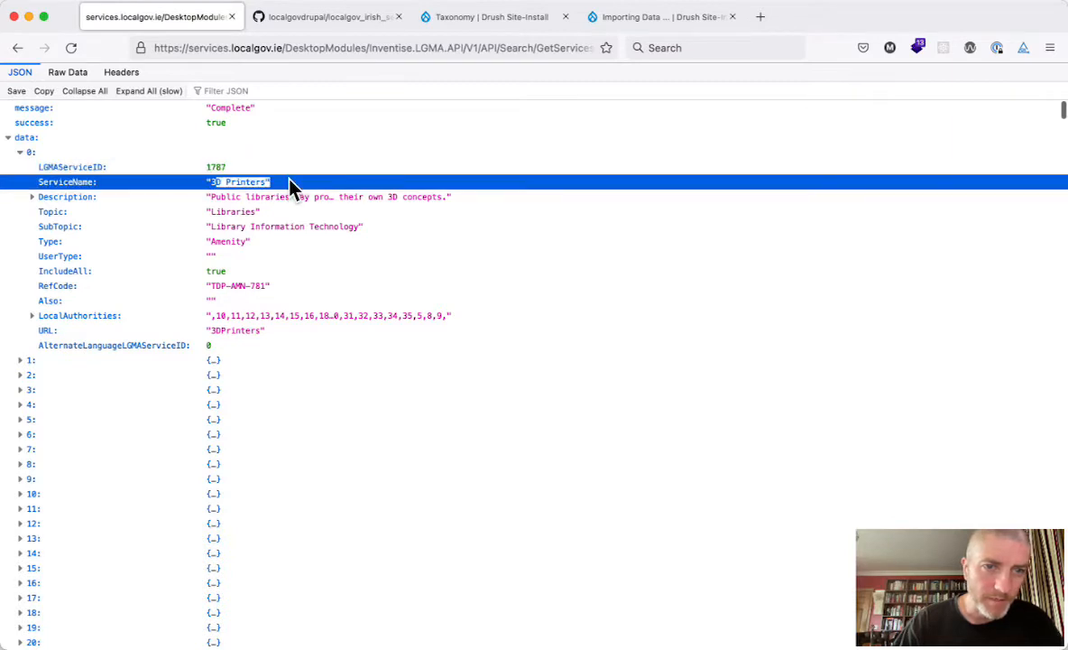
click(34, 317)
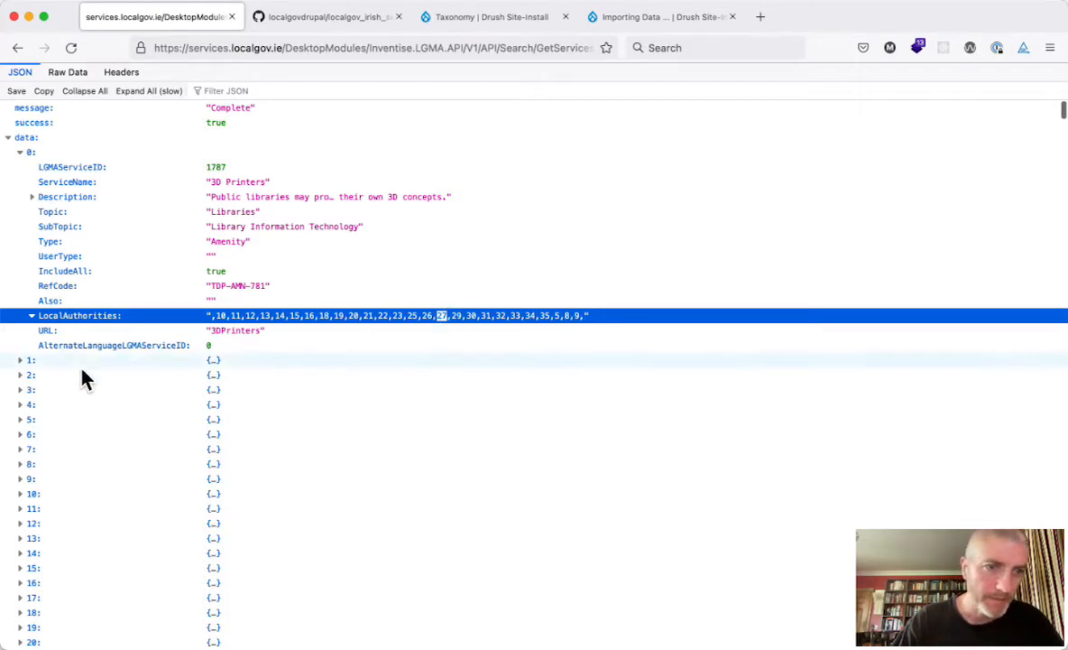
Expand the second service record, highlight its name and authority 27 in its LocalAuthorities list, and collapse the data.
click(20, 361)
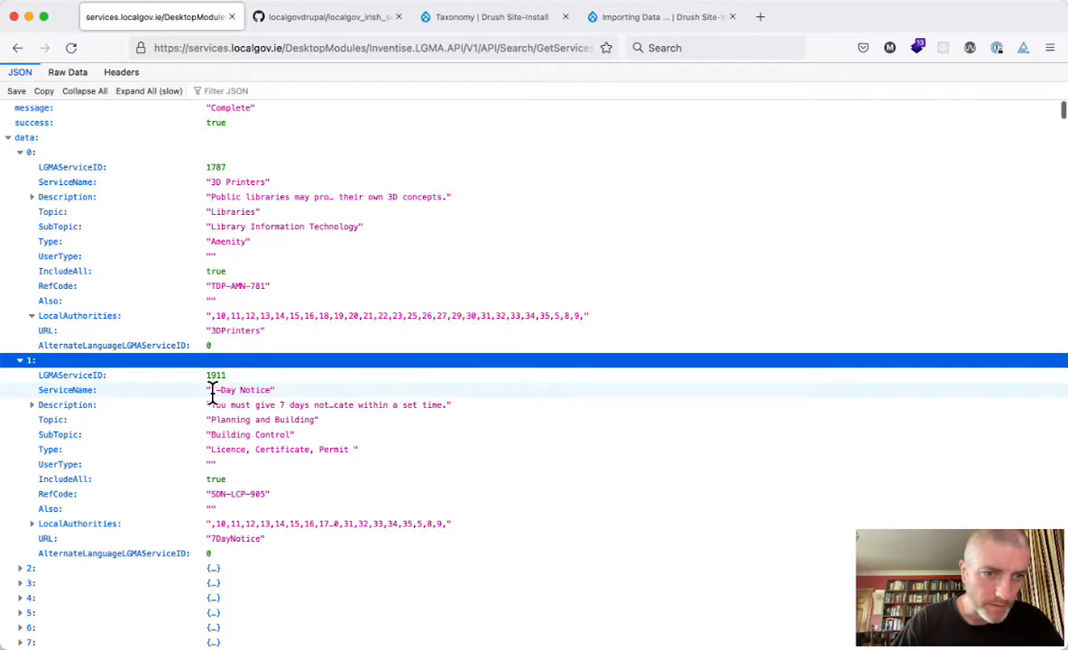
drag(212, 390, 286, 393)
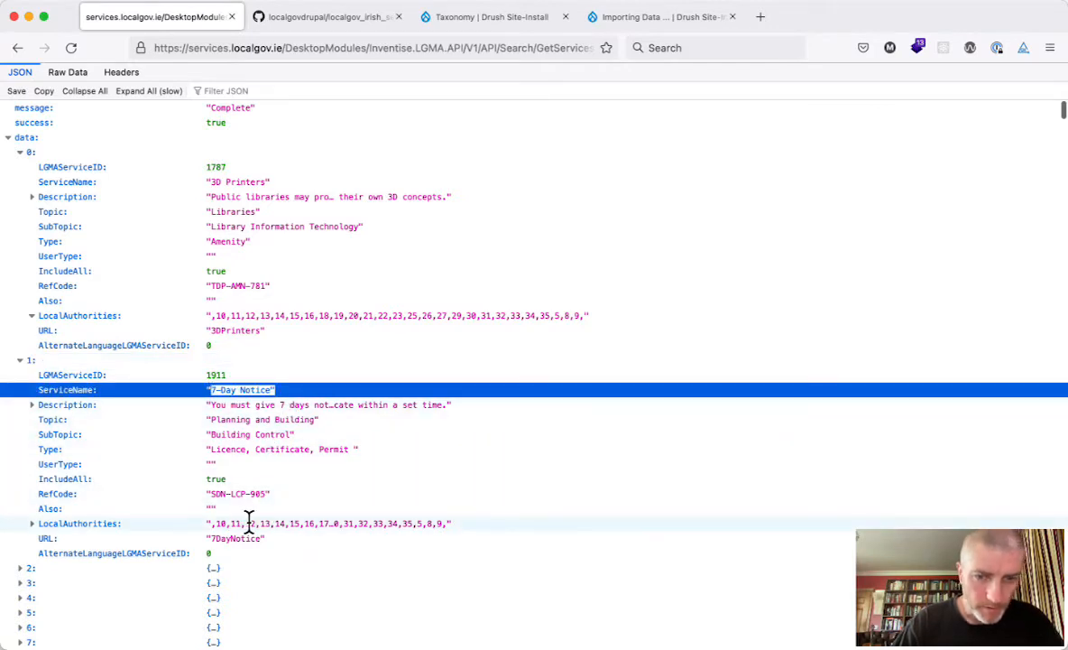
click(40, 526)
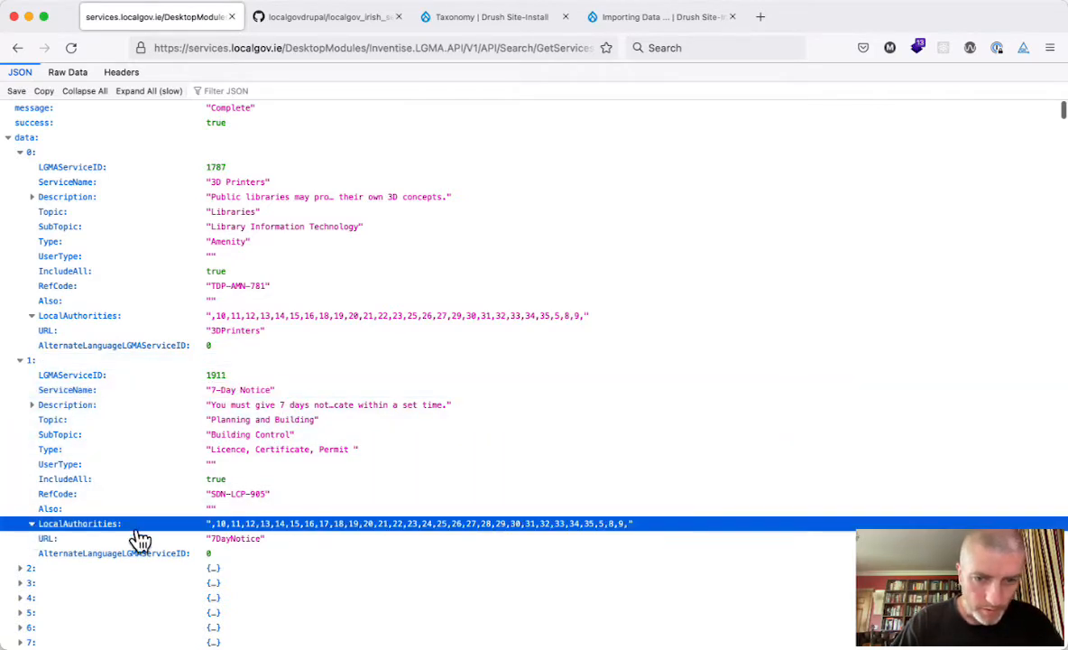
double_click(466, 523)
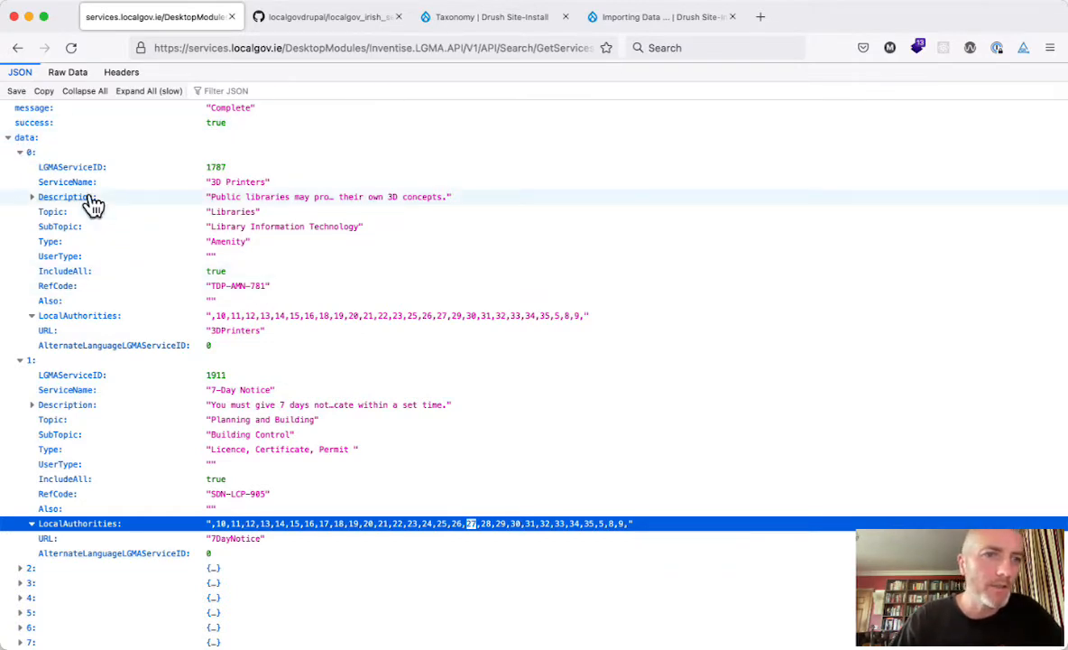
click(28, 139)
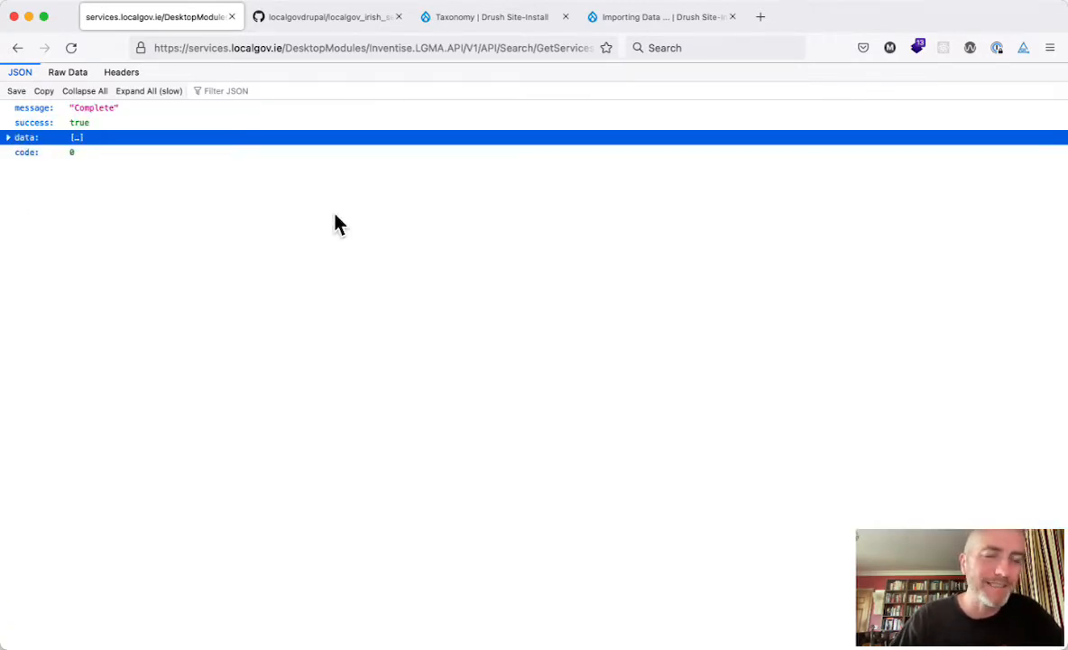
Check the import result on the Irish Services Catalogue settings page and open the Irish Service Topic vocabulary's terms.
click(656, 18)
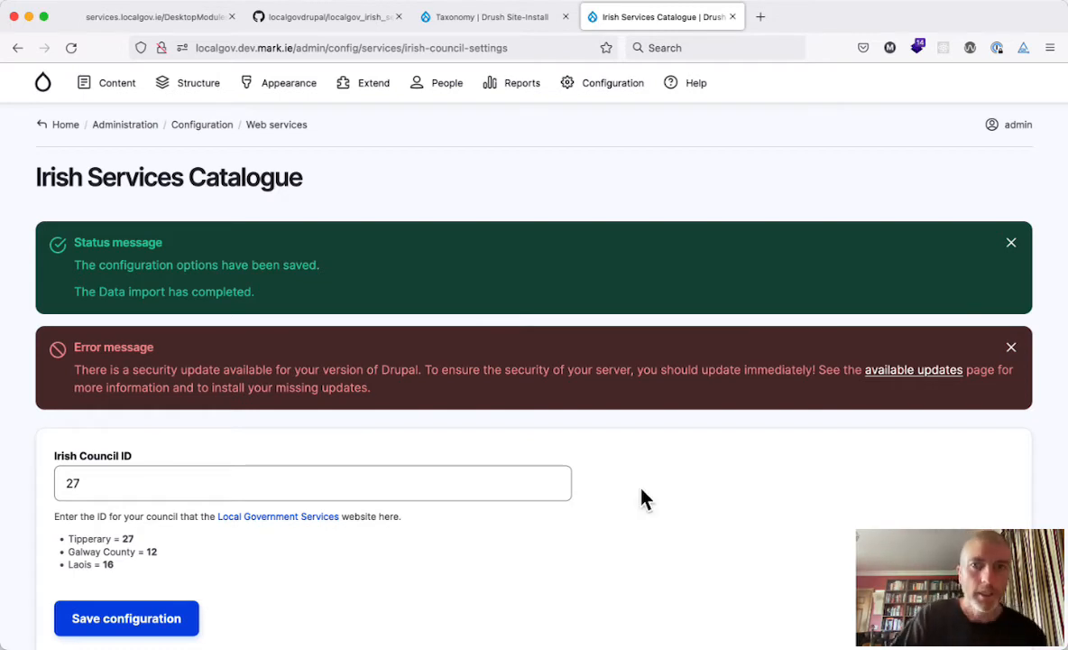
click(502, 27)
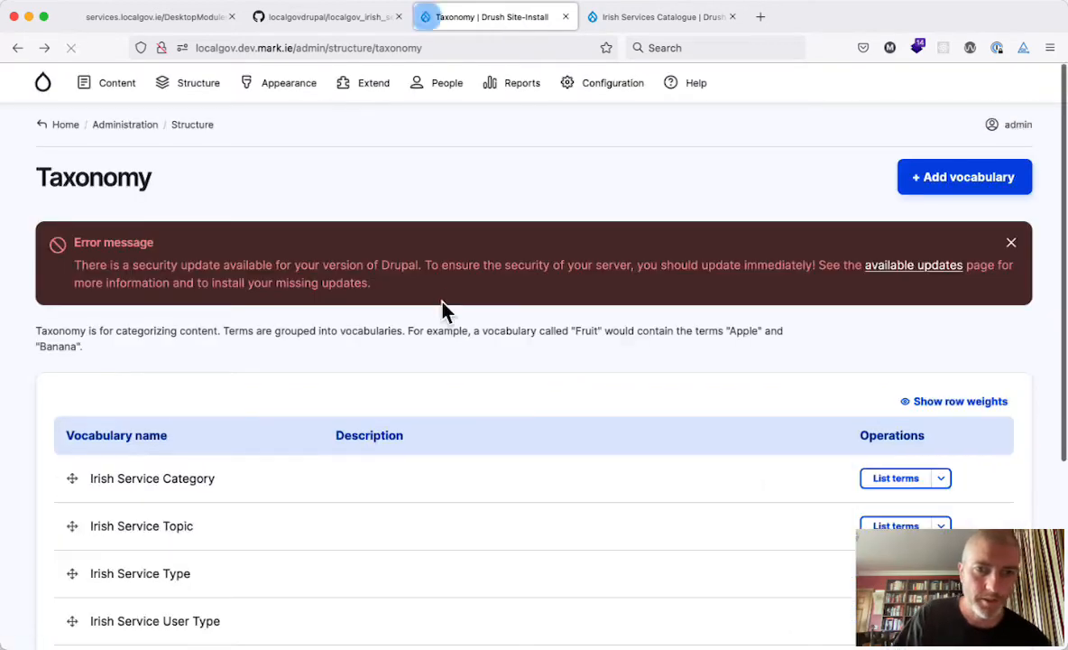
scroll(302, 465, down, 3)
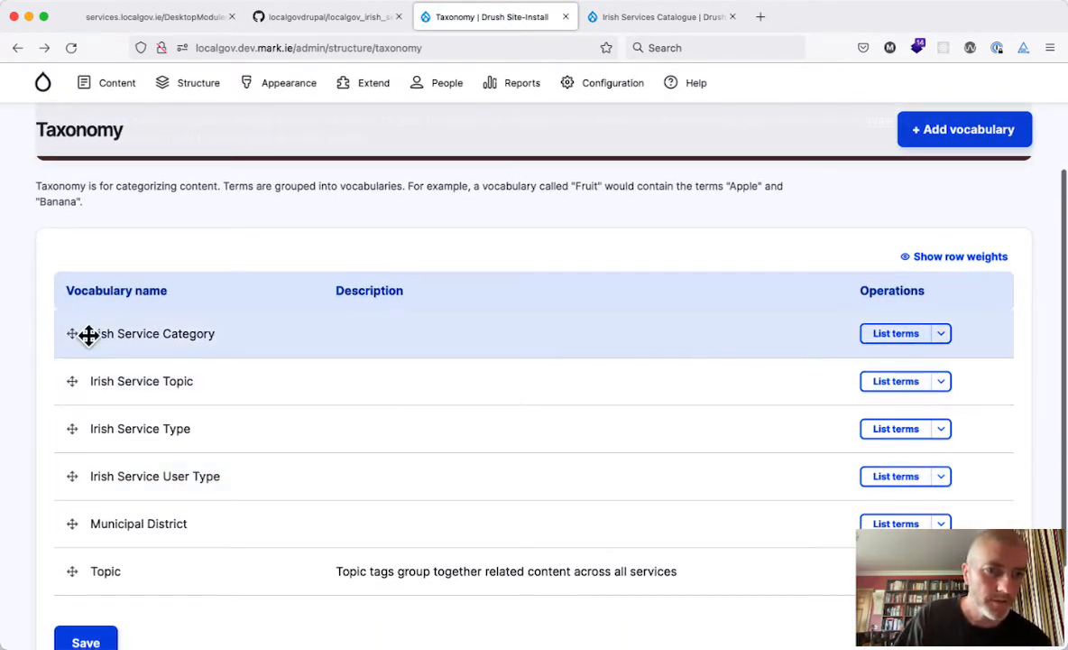
triple_click(167, 379)
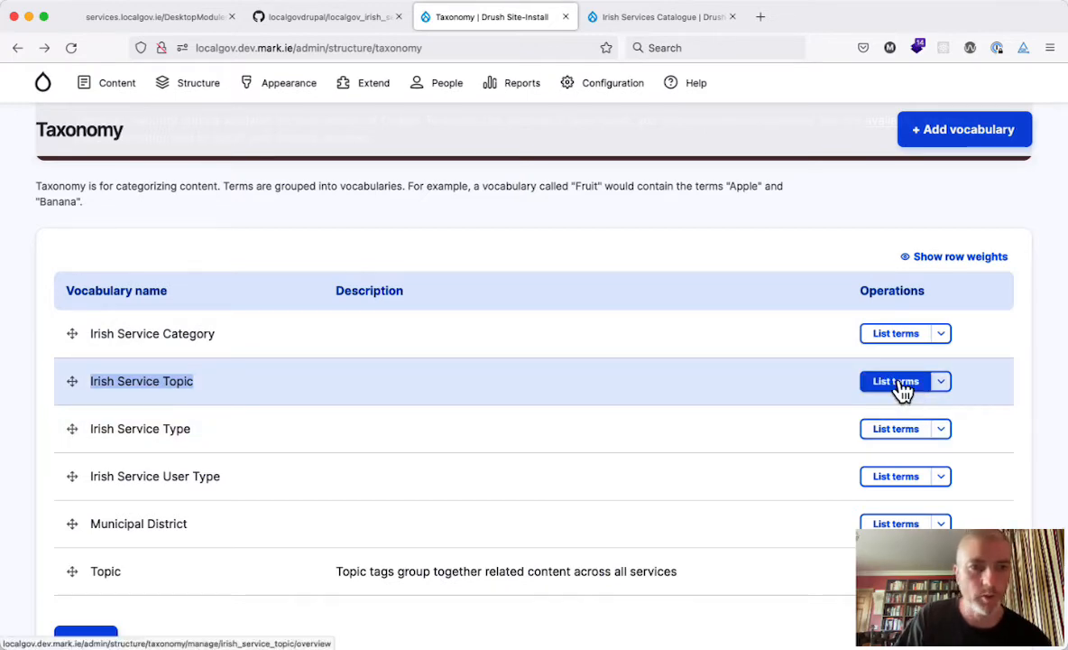
click(899, 385)
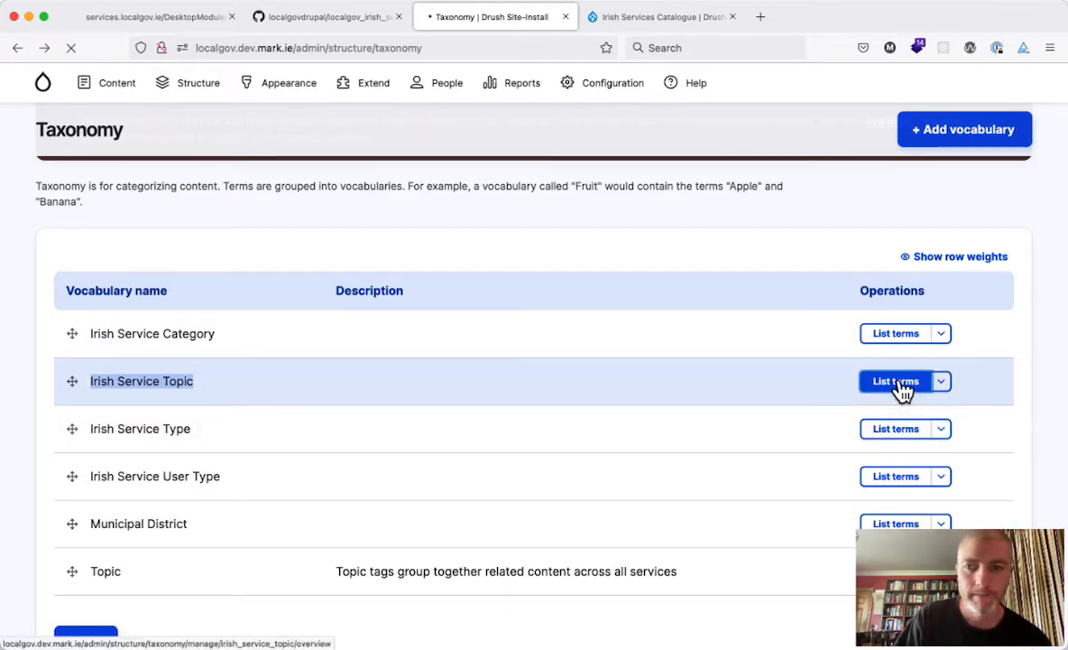
Review the Irish Service Topic terms and return the API response page to the Service Catalogue search page.
scroll(541, 456, down, 5)
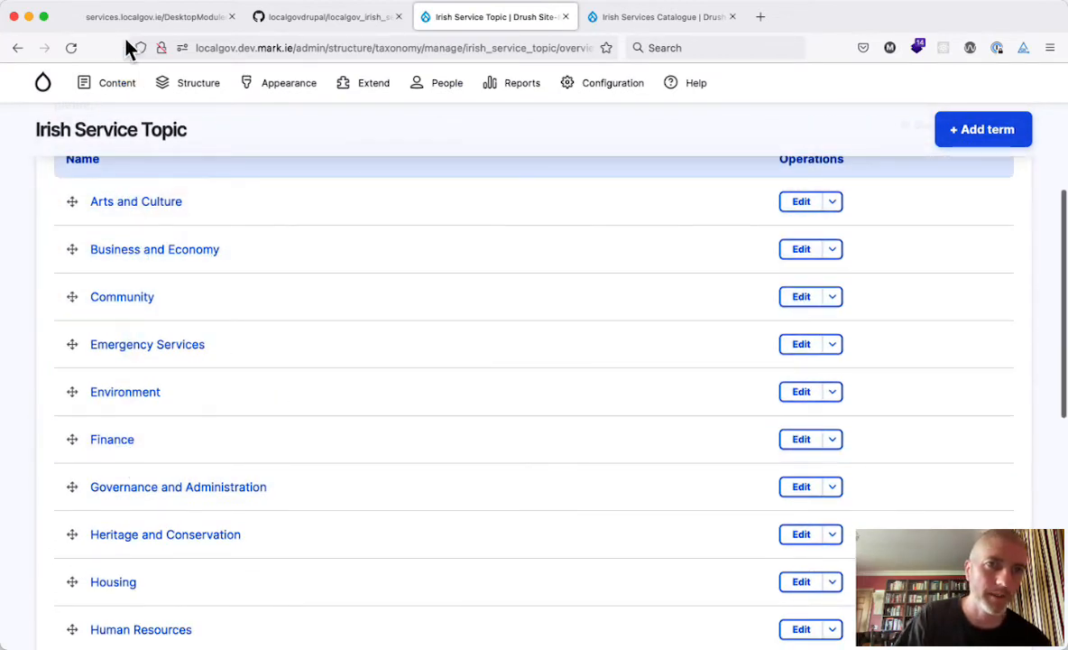
click(135, 18)
scroll(186, 131, left, 5)
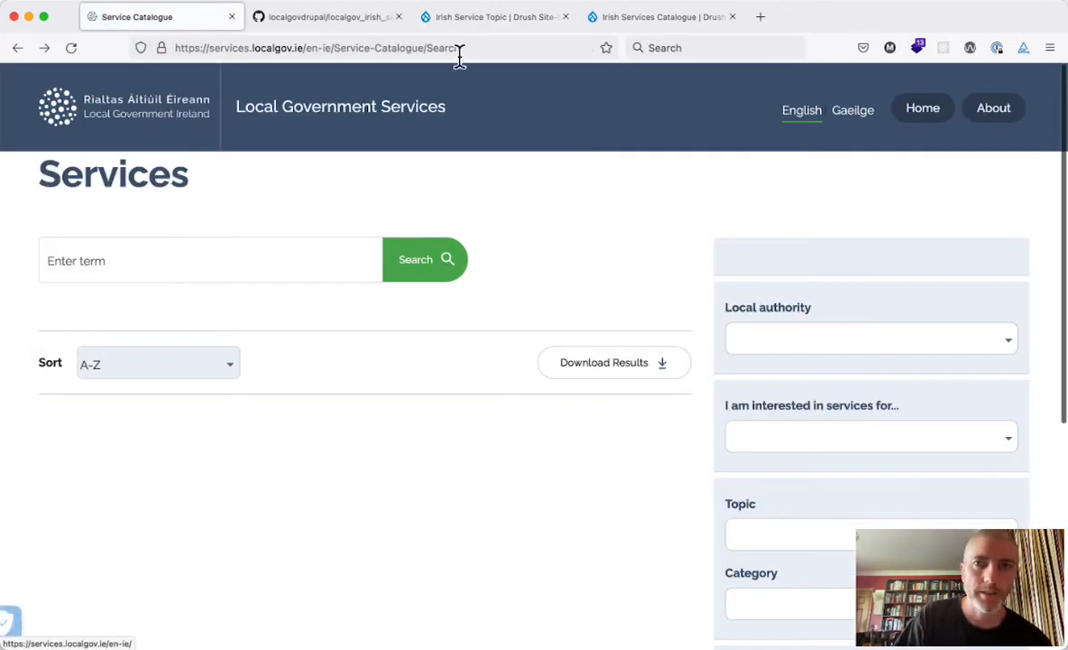
click(656, 20)
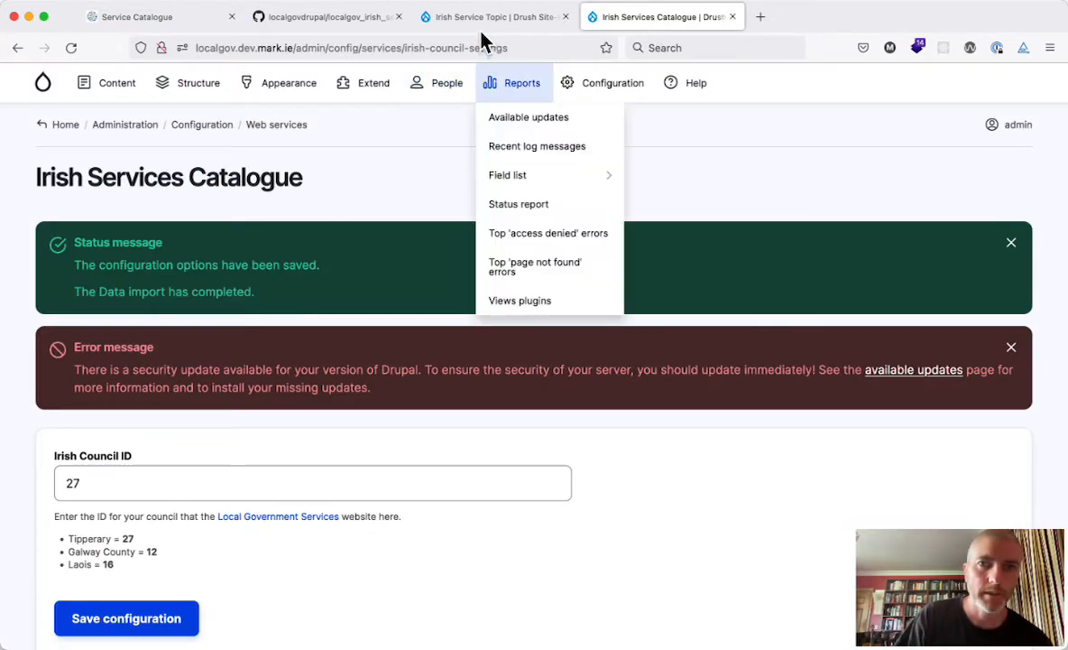
click(488, 18)
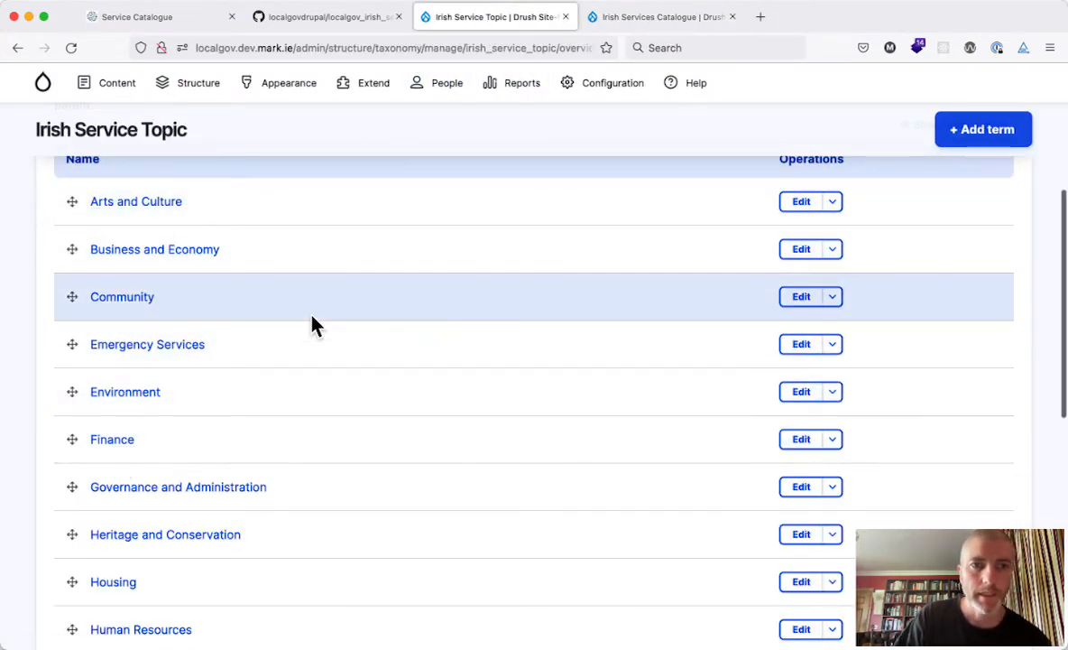
Go back to the vocabulary list, open the Irish Service Category terms and look through them.
scroll(311, 314, left, 5)
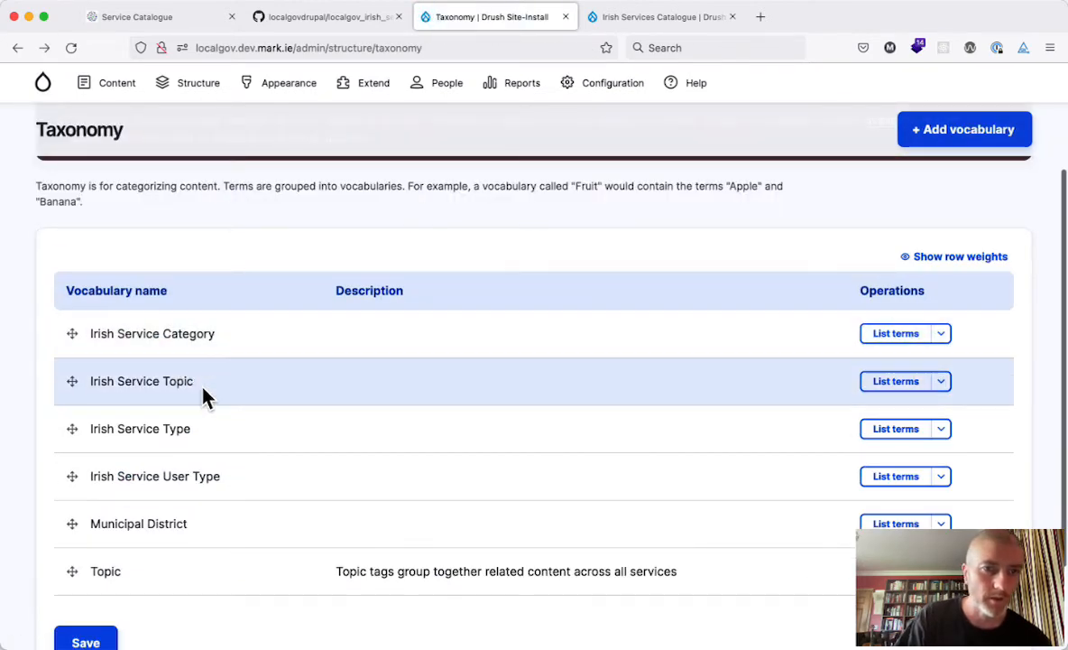
click(896, 333)
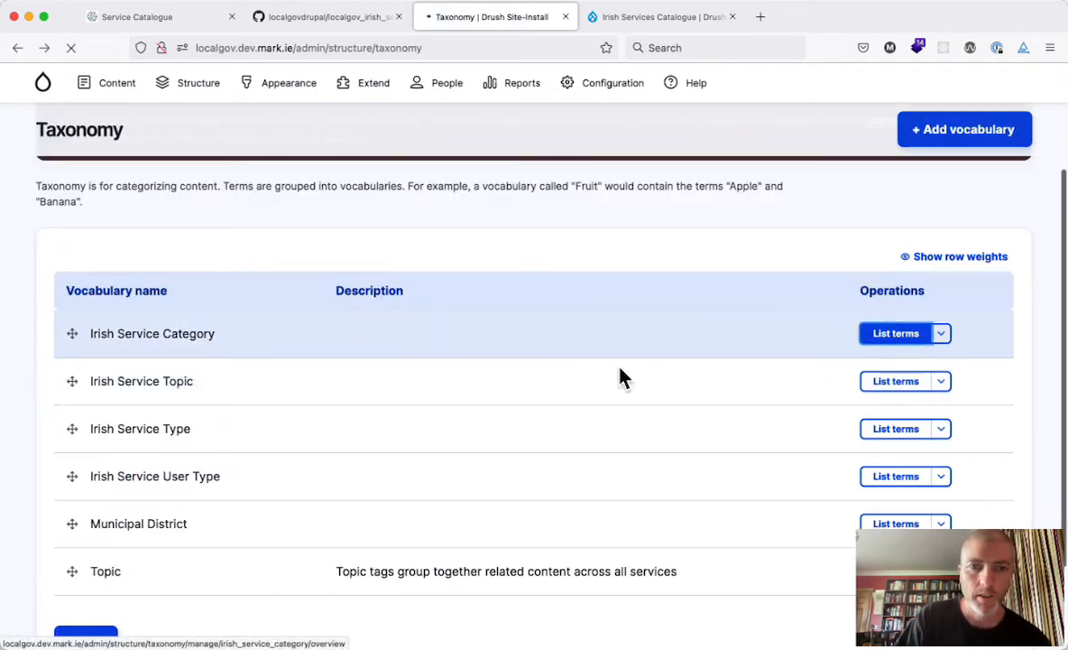
scroll(226, 415, down, 3)
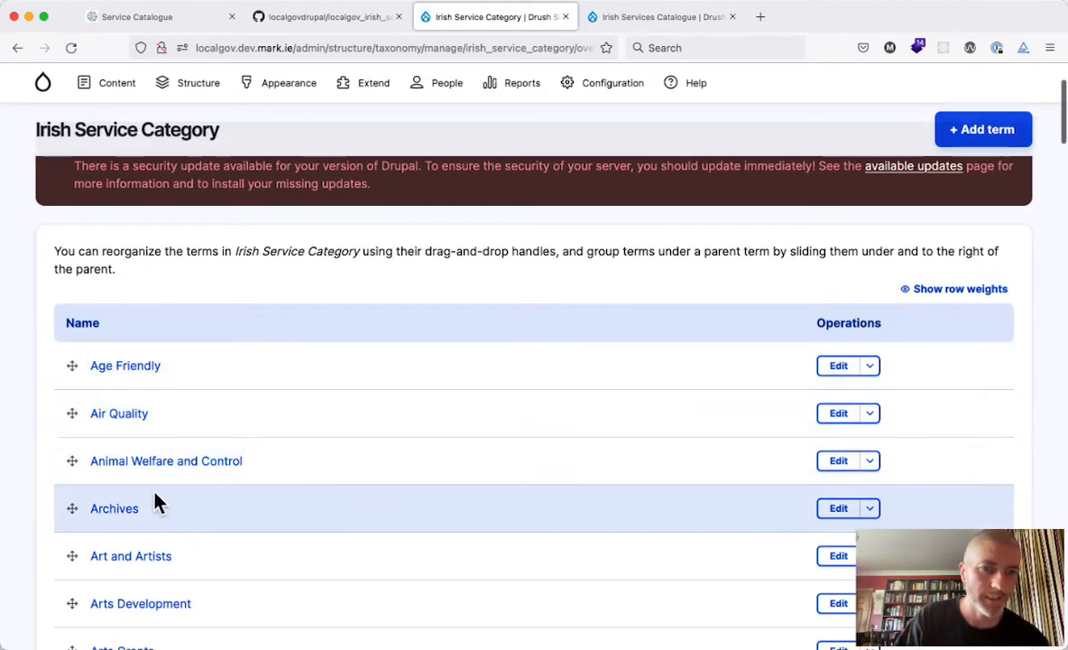
scroll(190, 541, down, 3)
scroll(192, 545, down, 5)
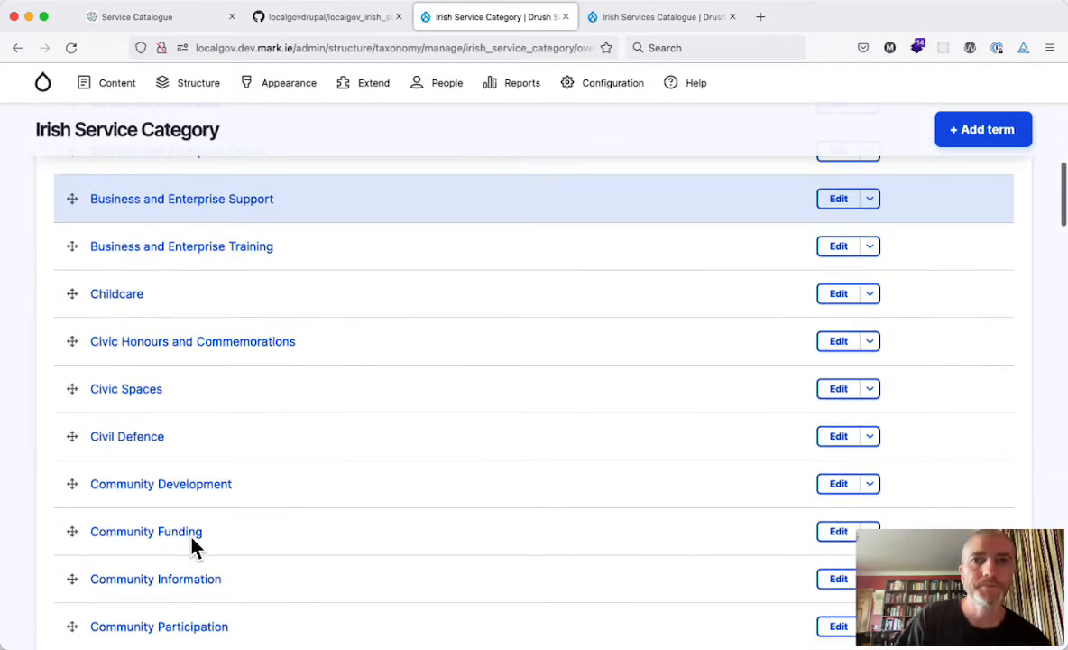
Go back to the vocabulary list, open the Irish Service Type terms and look through them.
key(super+bracketleft)
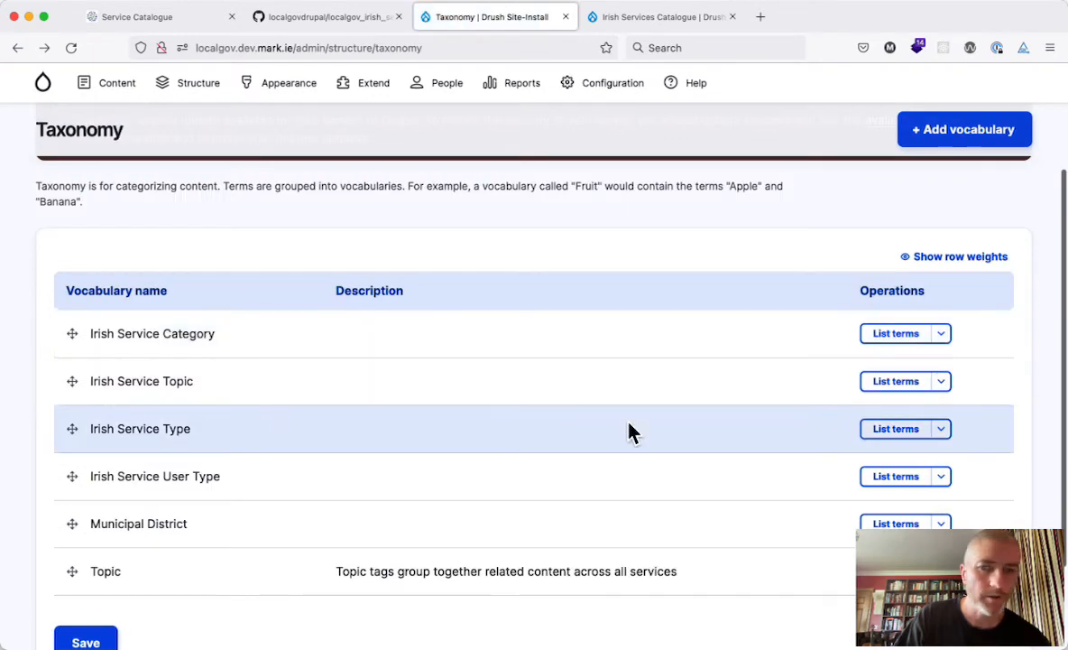
click(894, 432)
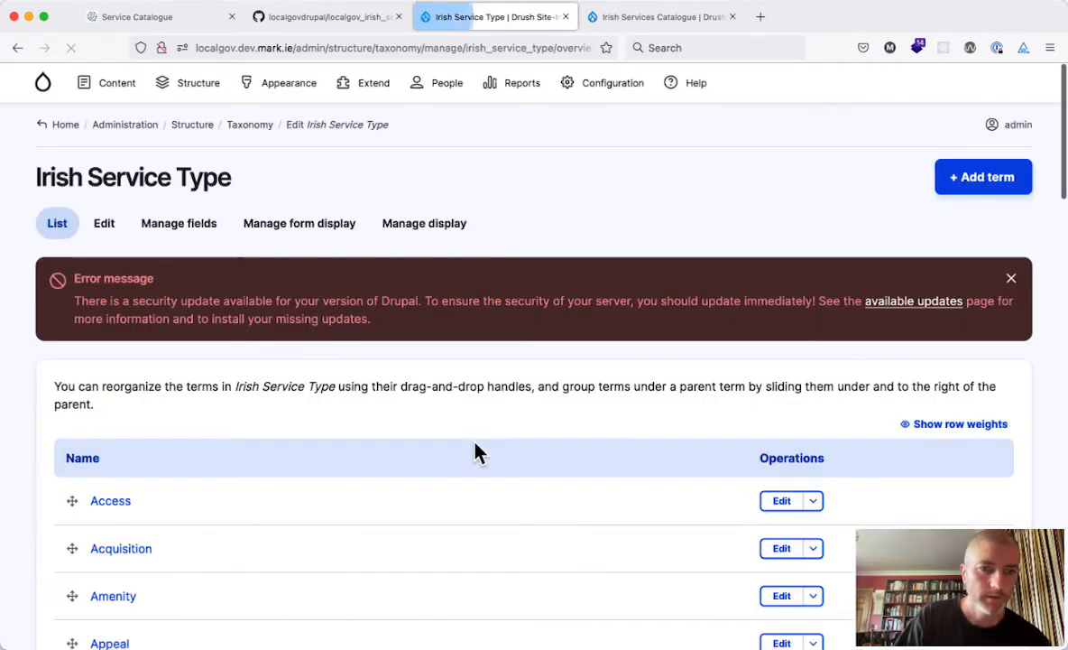
scroll(476, 449, down, 3)
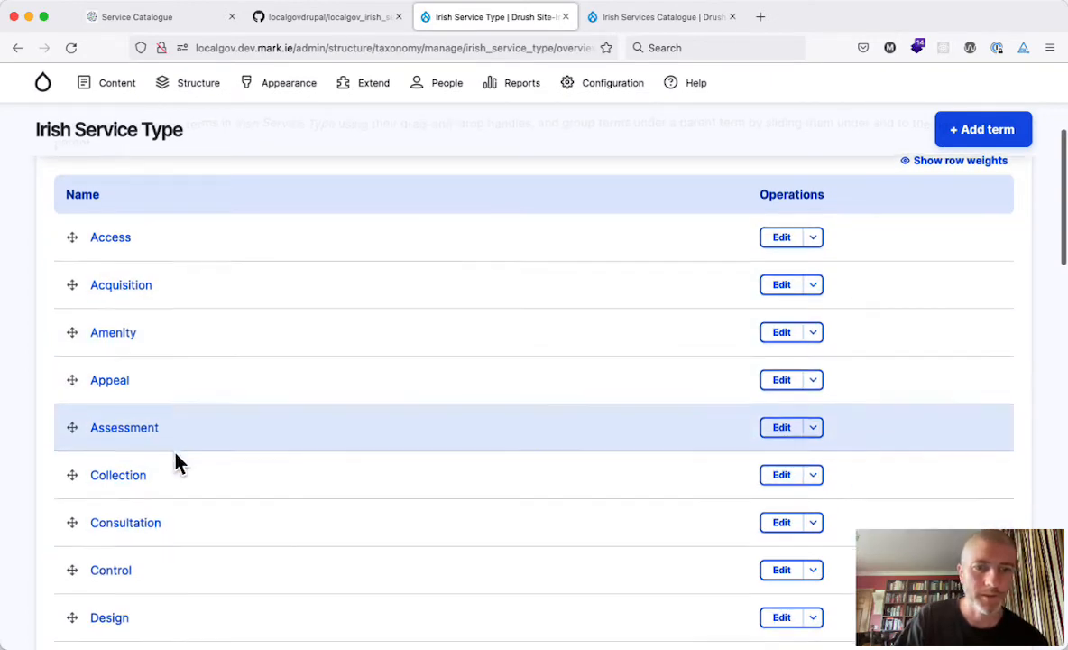
Leave the vocabularies, open the site's content overview and look through the imported content.
scroll(174, 460, left, 5)
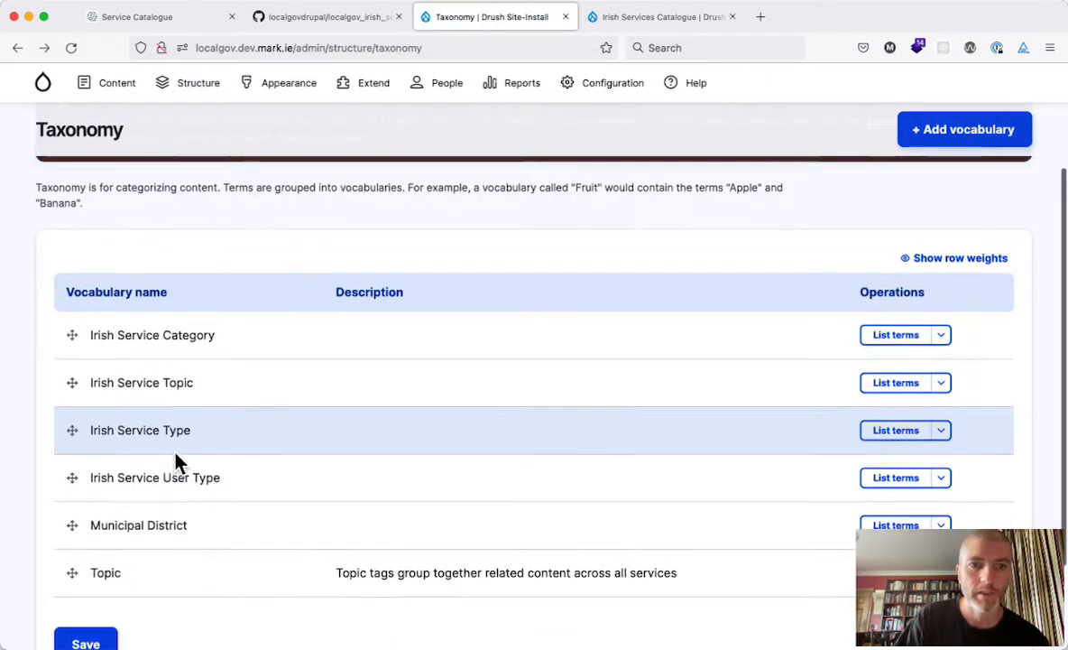
scroll(179, 460, up, 2)
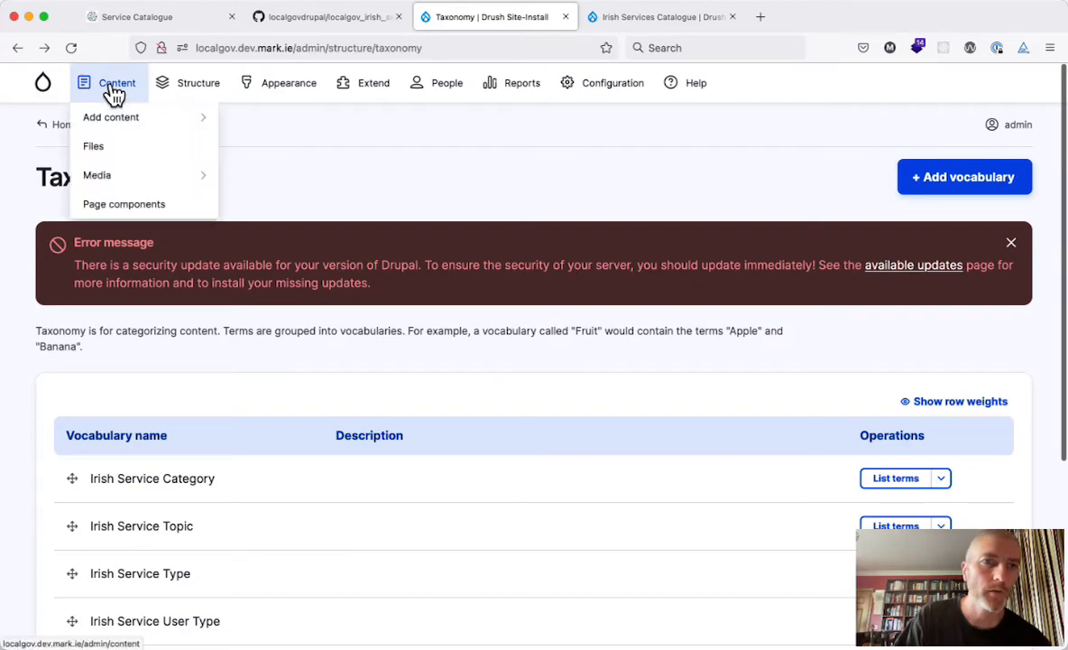
click(112, 89)
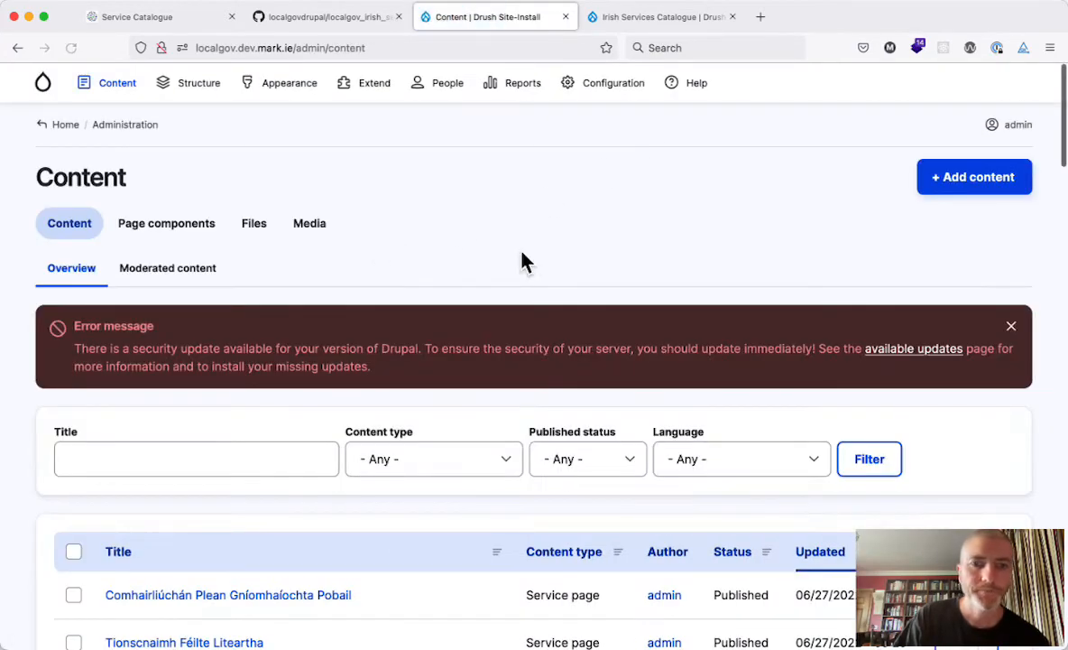
scroll(381, 370, down, 3)
scroll(382, 372, down, 10)
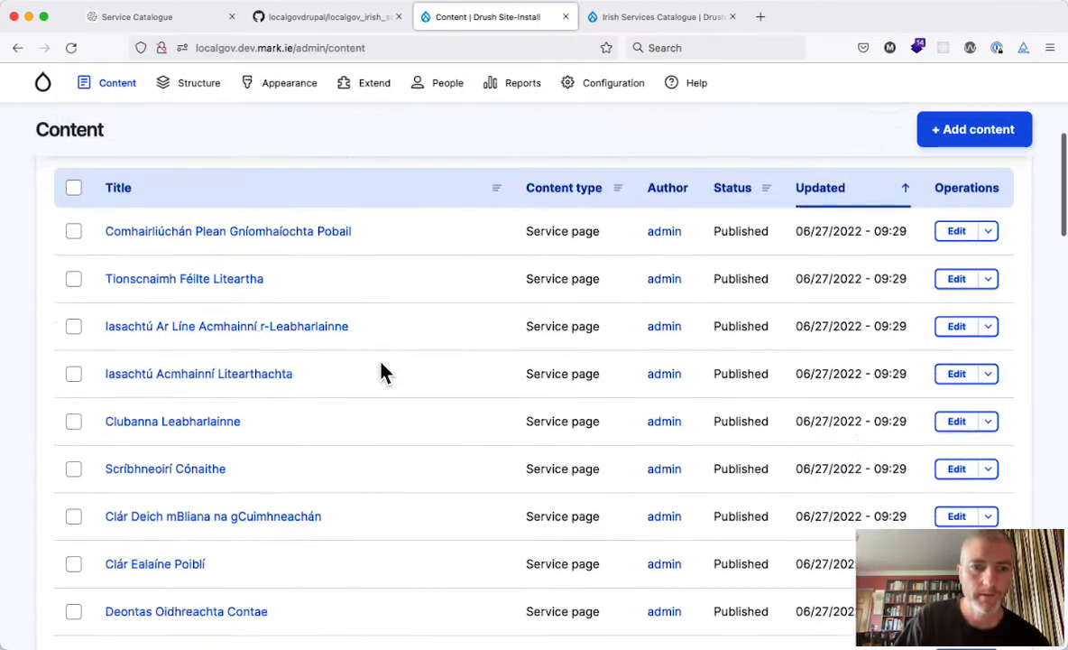
scroll(382, 369, up, 10)
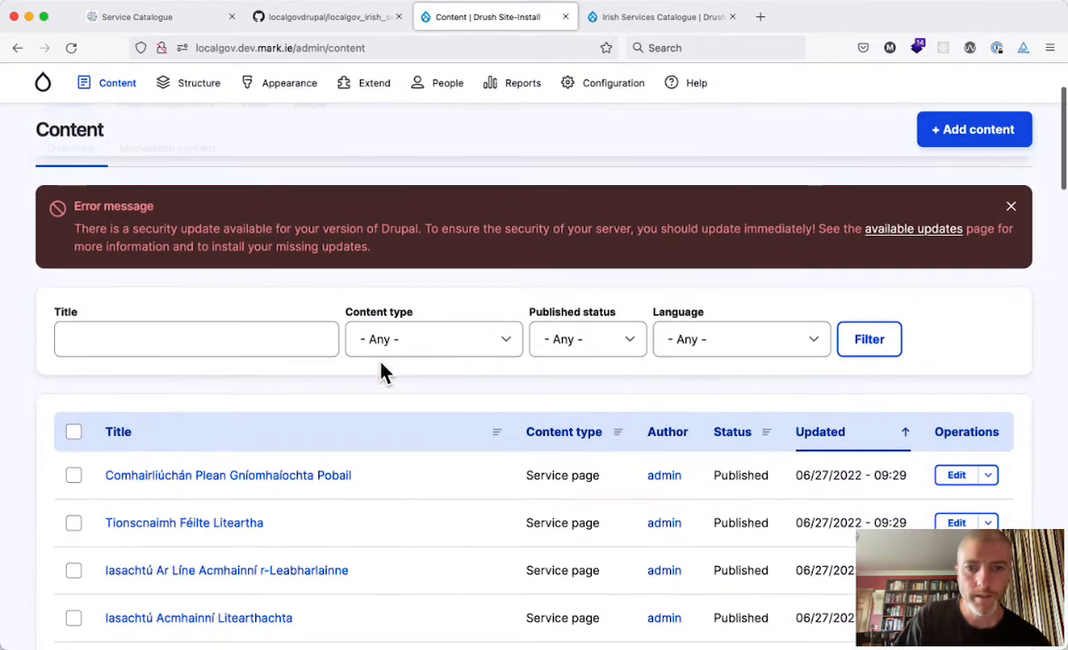
Filter the content overview by the Service page content type and look through the list.
click(462, 348)
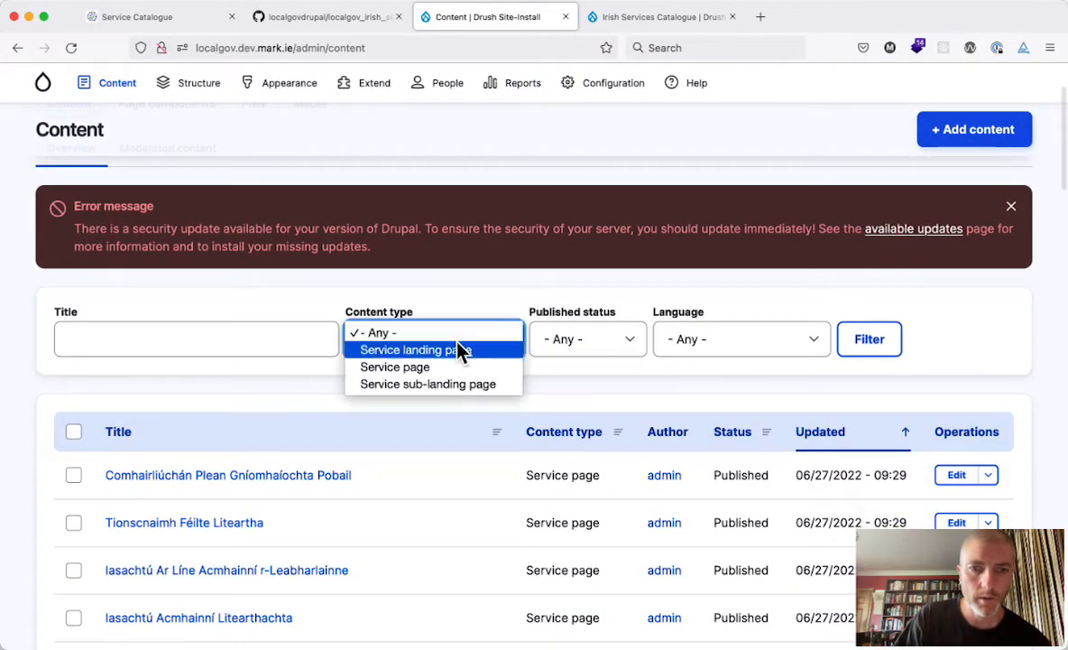
click(418, 366)
click(865, 345)
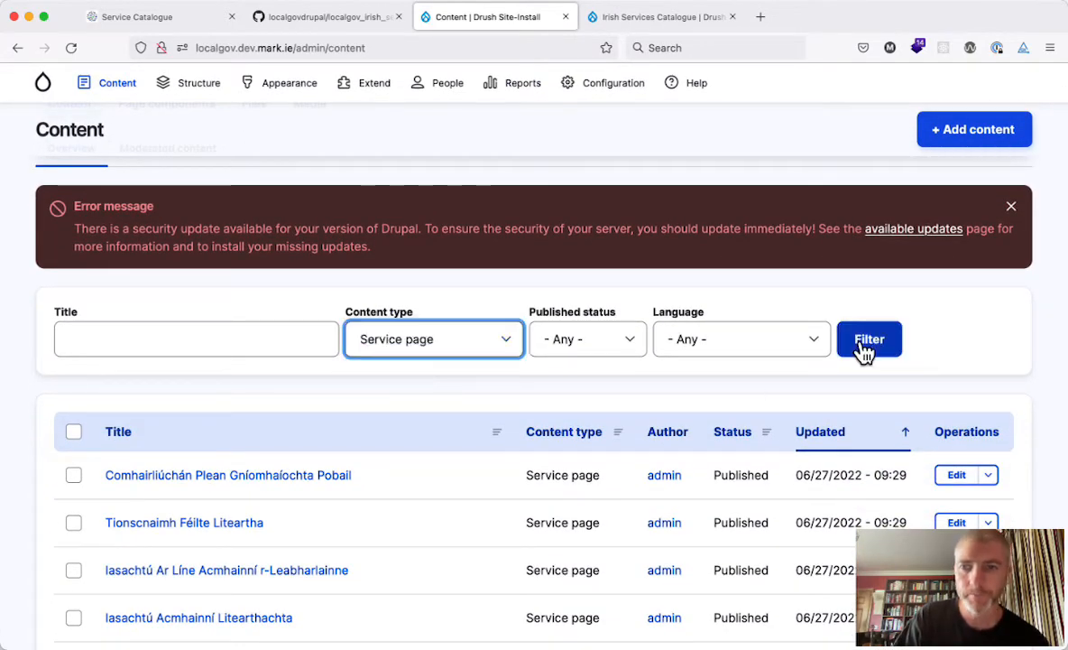
scroll(375, 519, down, 5)
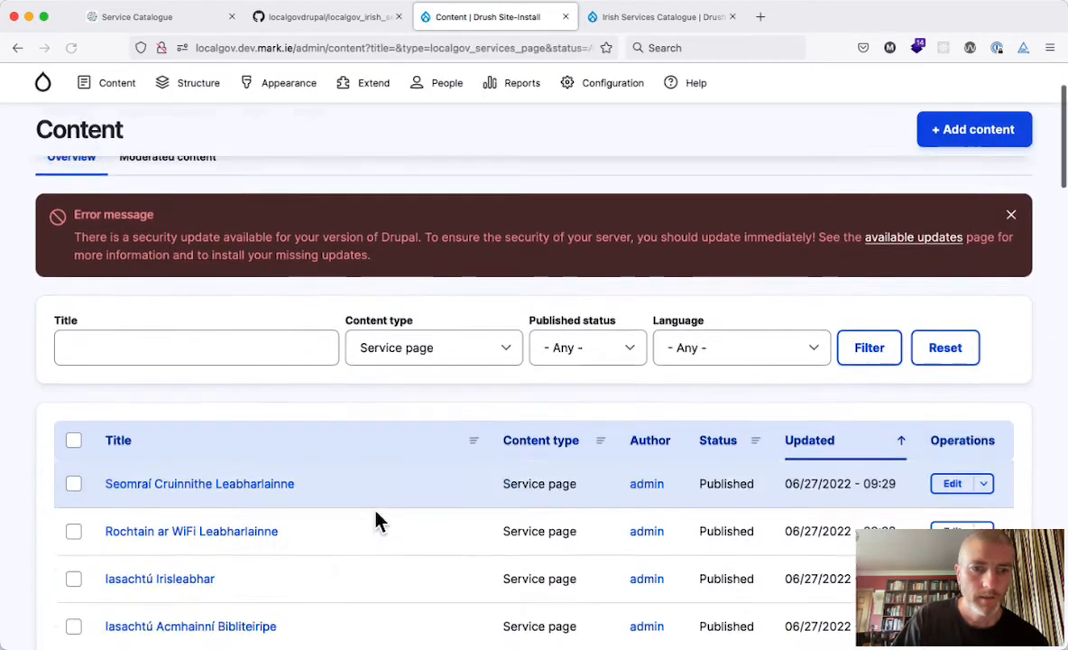
scroll(679, 355, up, 2)
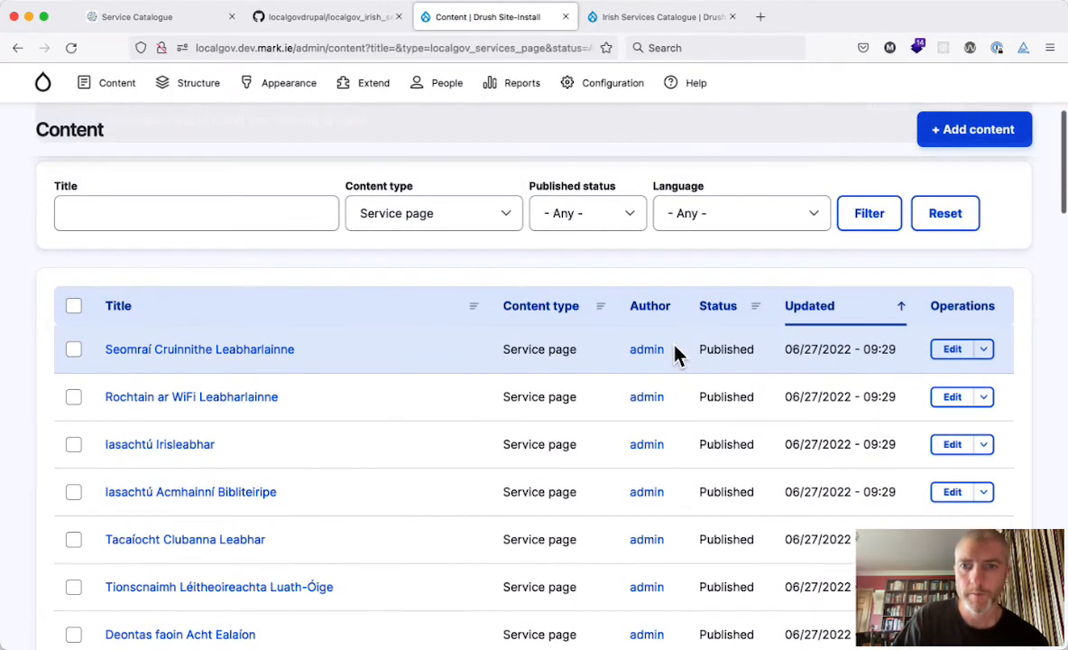
Add the English language to the Service page filter and look through the English titles.
click(714, 224)
click(701, 260)
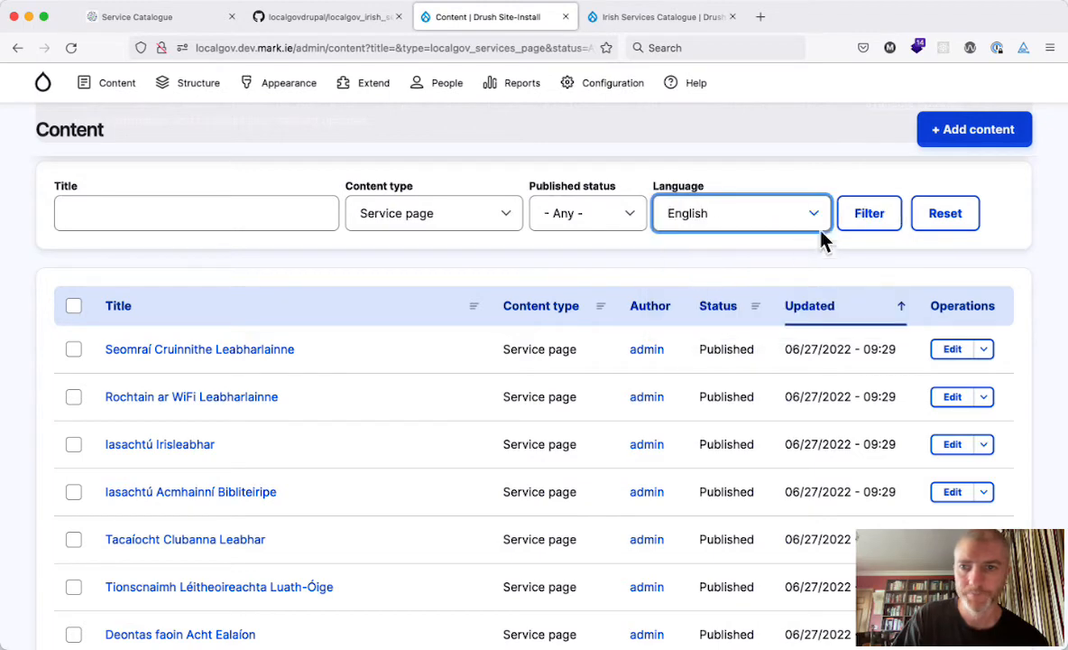
click(866, 223)
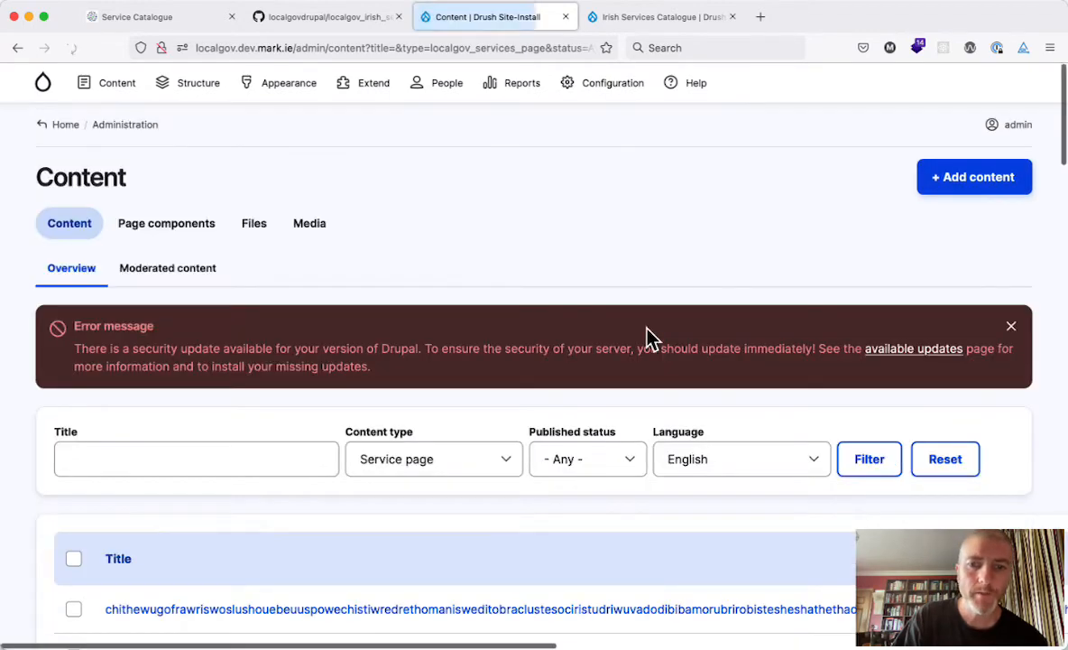
scroll(648, 338, down, 4)
scroll(648, 338, down, 1)
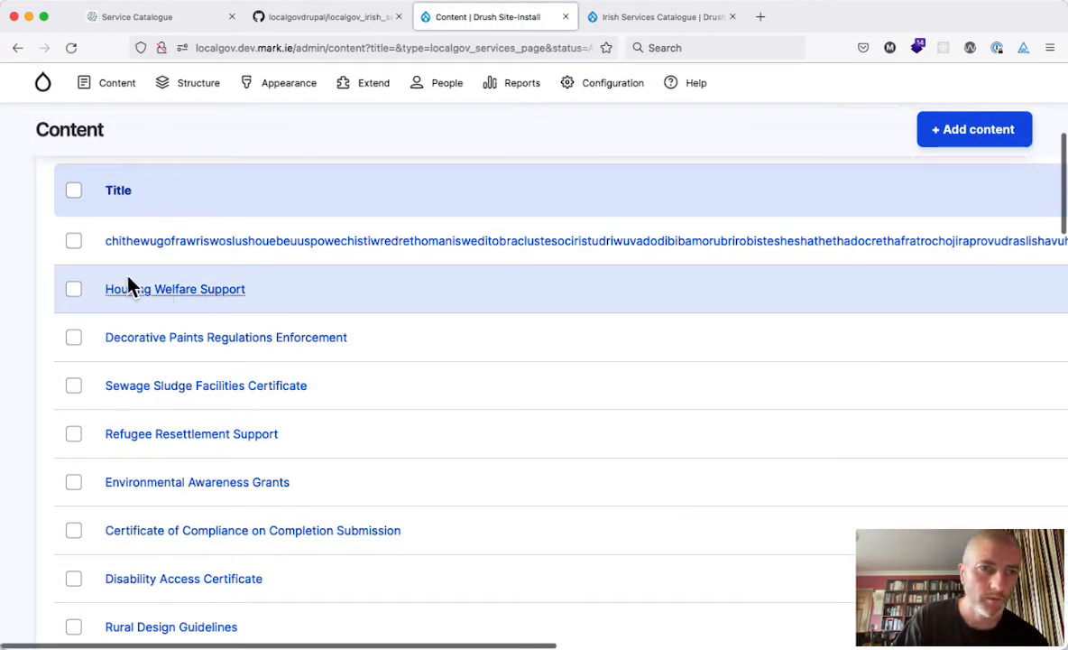
click(74, 240)
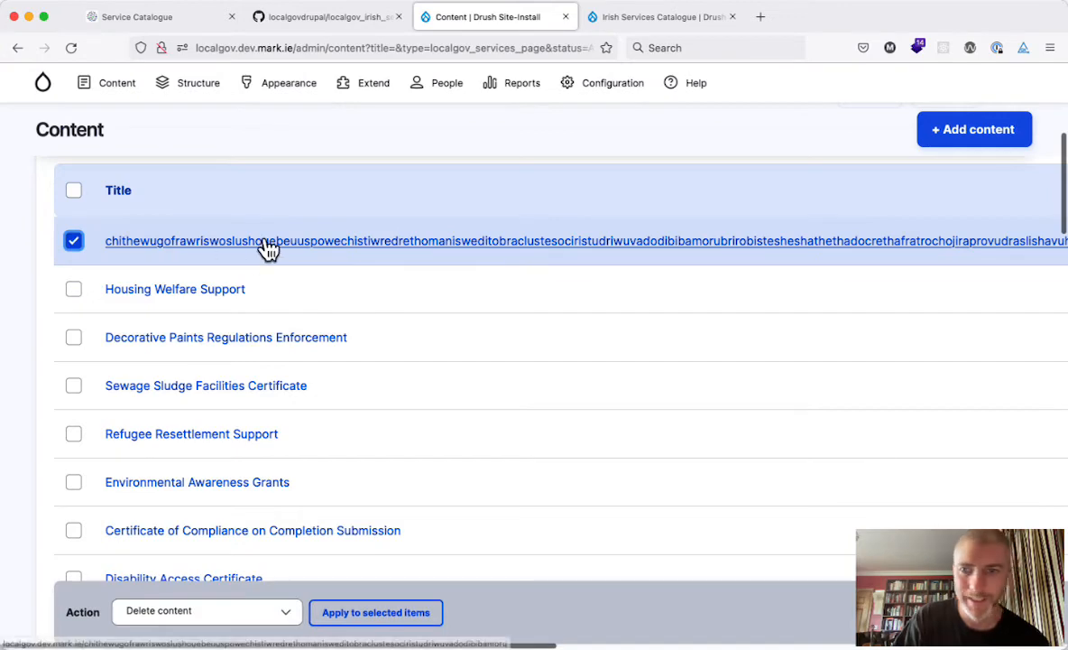
click(76, 242)
scroll(433, 350, down, 2)
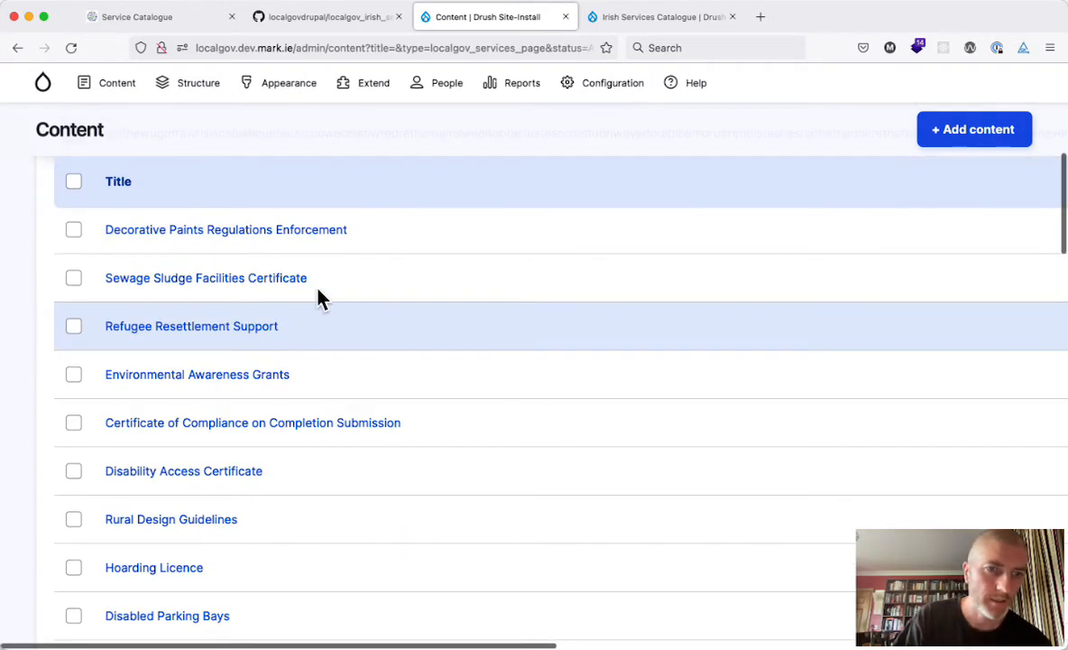
Switch the Service page filter's language to Irish and look through the Irish titles.
scroll(205, 452, up, 1)
scroll(205, 488, up, 6)
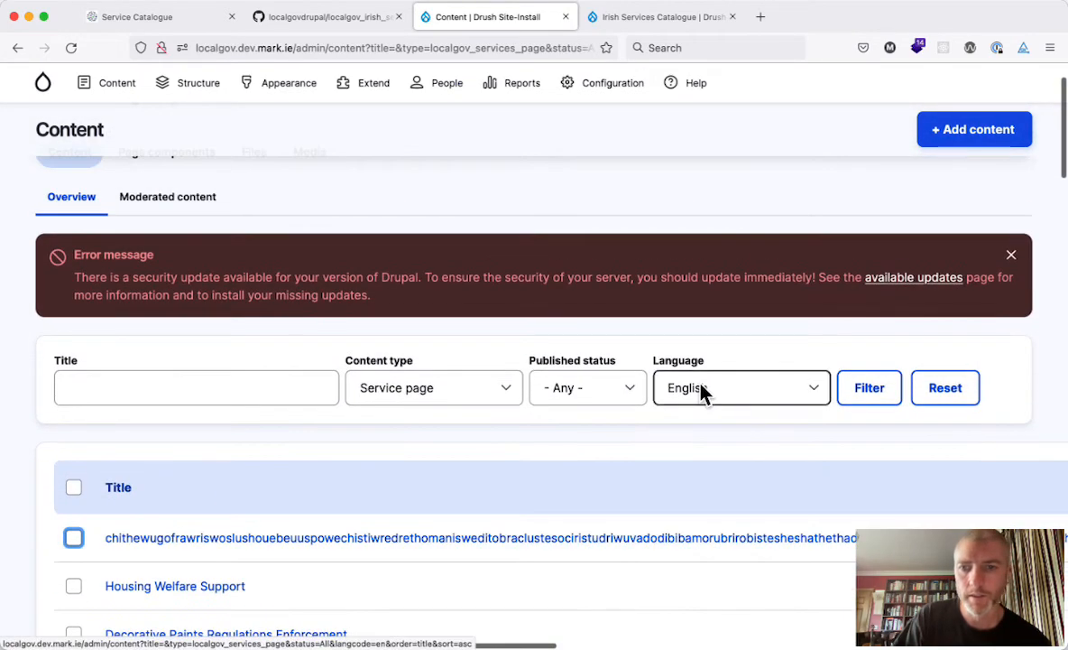
click(703, 392)
click(698, 408)
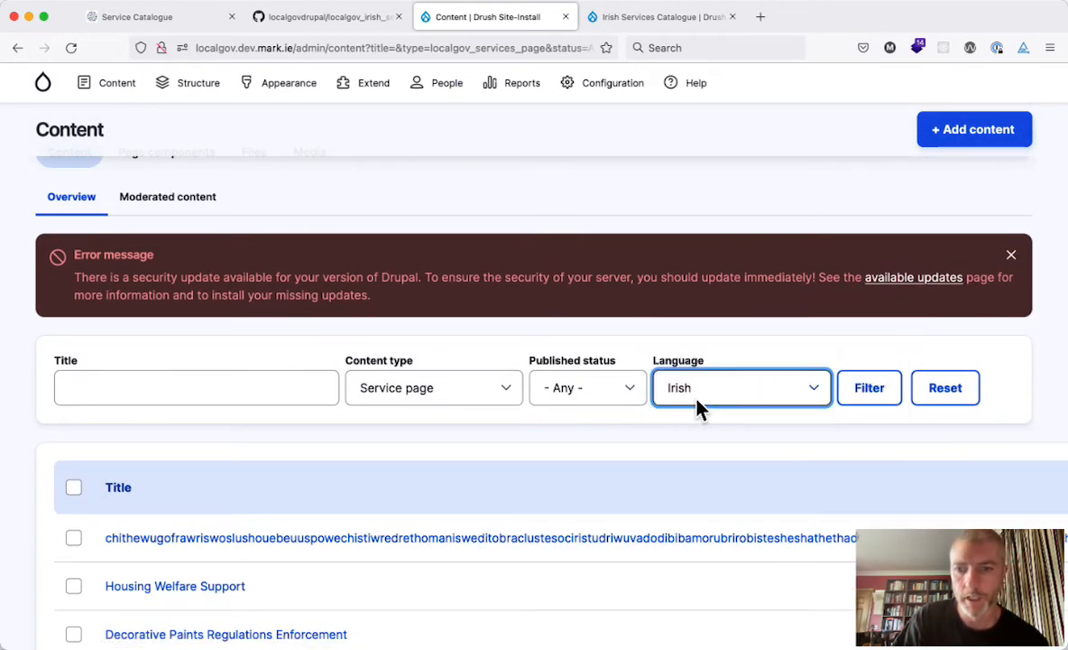
click(893, 392)
scroll(565, 437, down, 5)
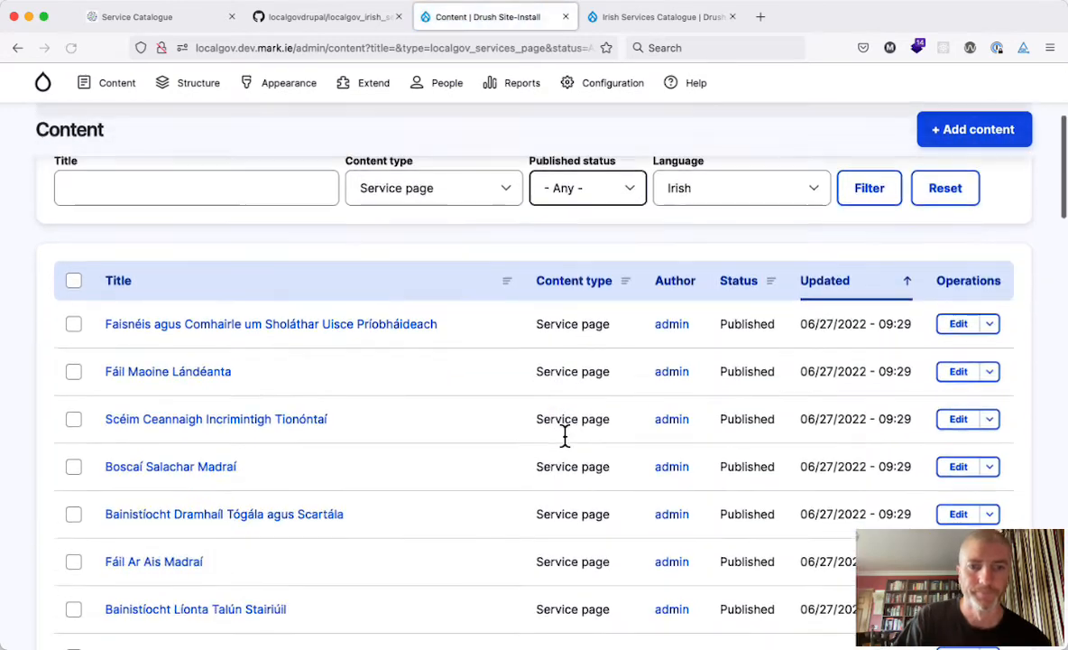
scroll(565, 437, up, 5)
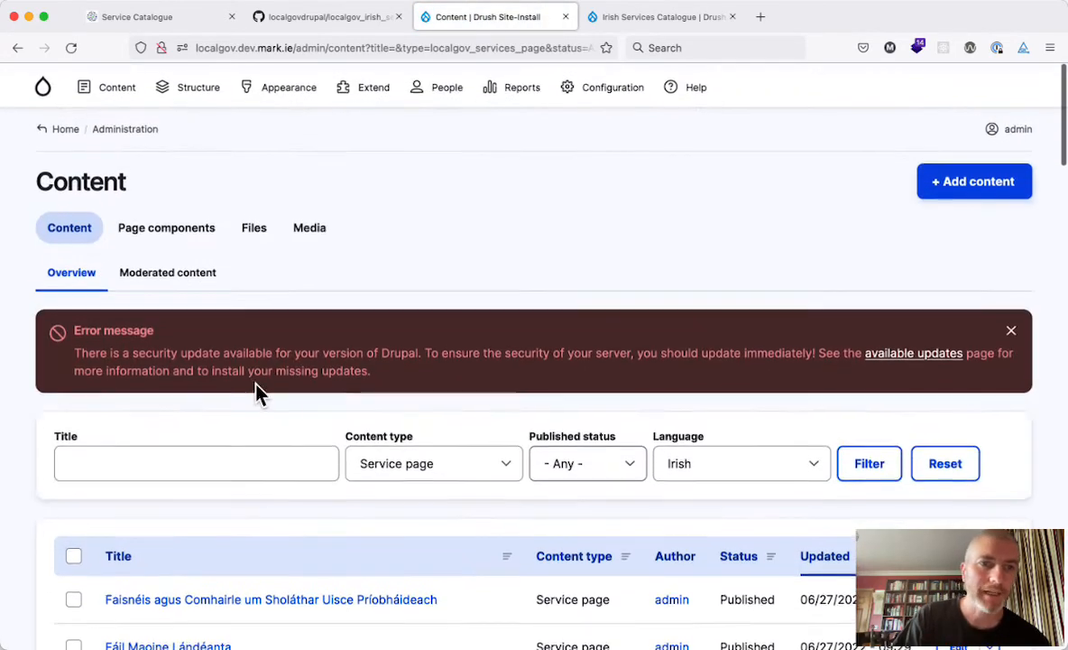
Change the content type filter to Service landing page, keeping the Irish language selected.
click(416, 480)
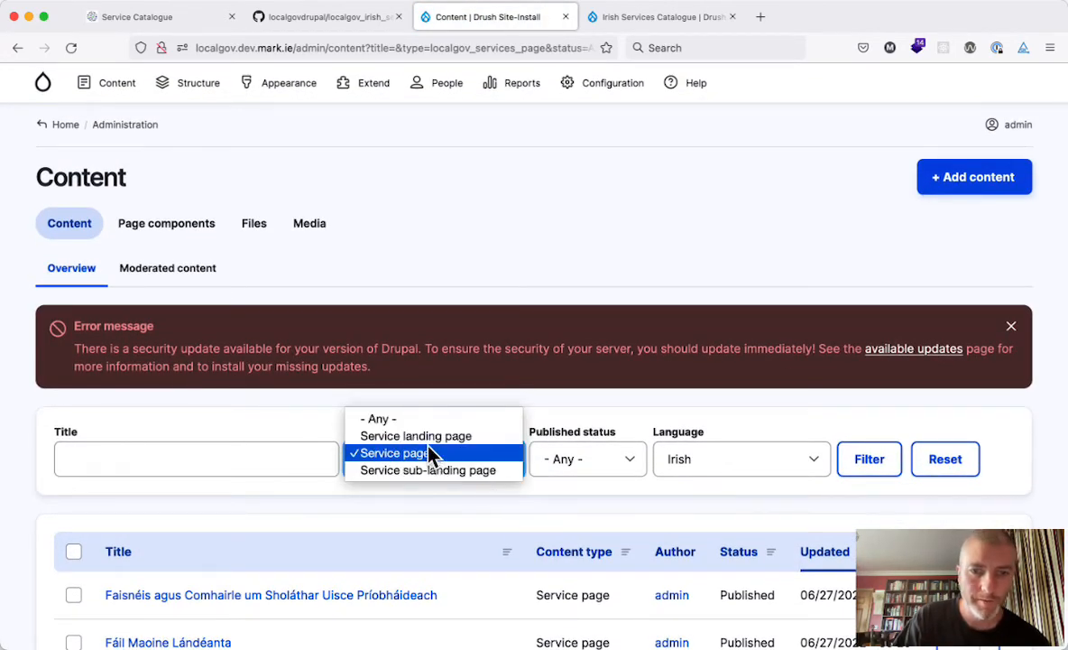
click(431, 435)
click(865, 461)
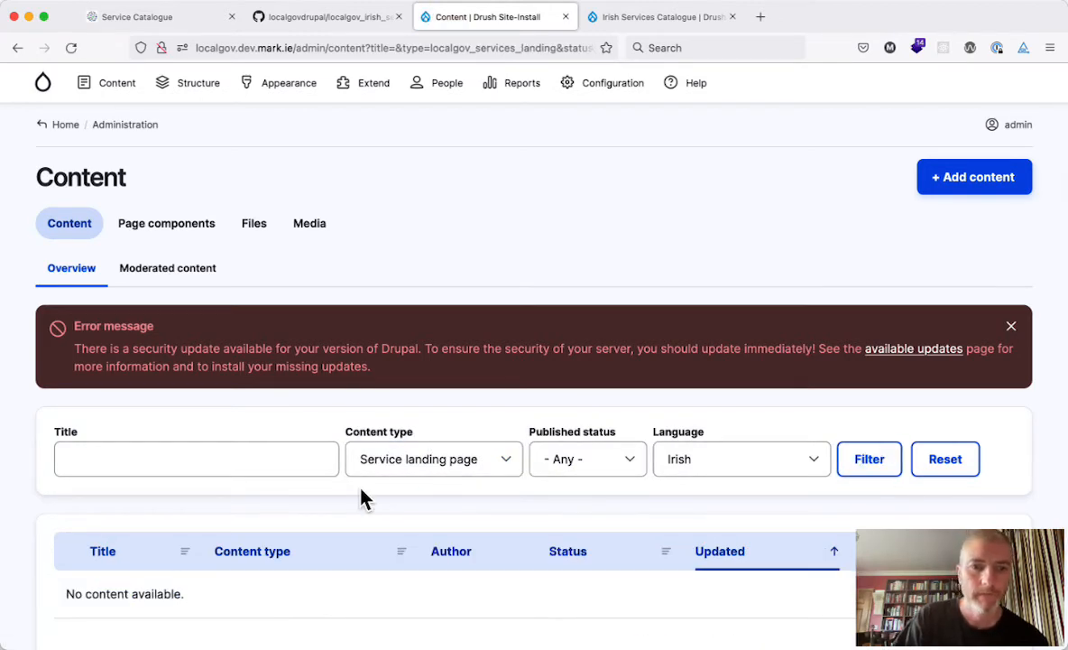
Reset the language filter to Any and look through the service landing pages.
scroll(363, 497, down, 2)
click(738, 412)
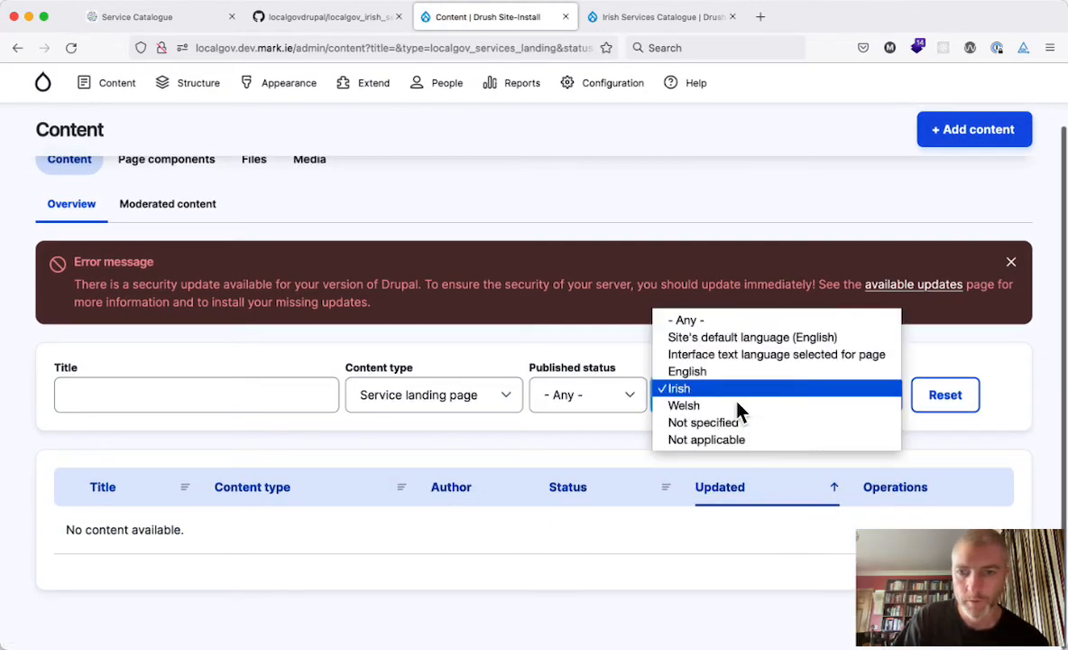
click(693, 316)
click(858, 403)
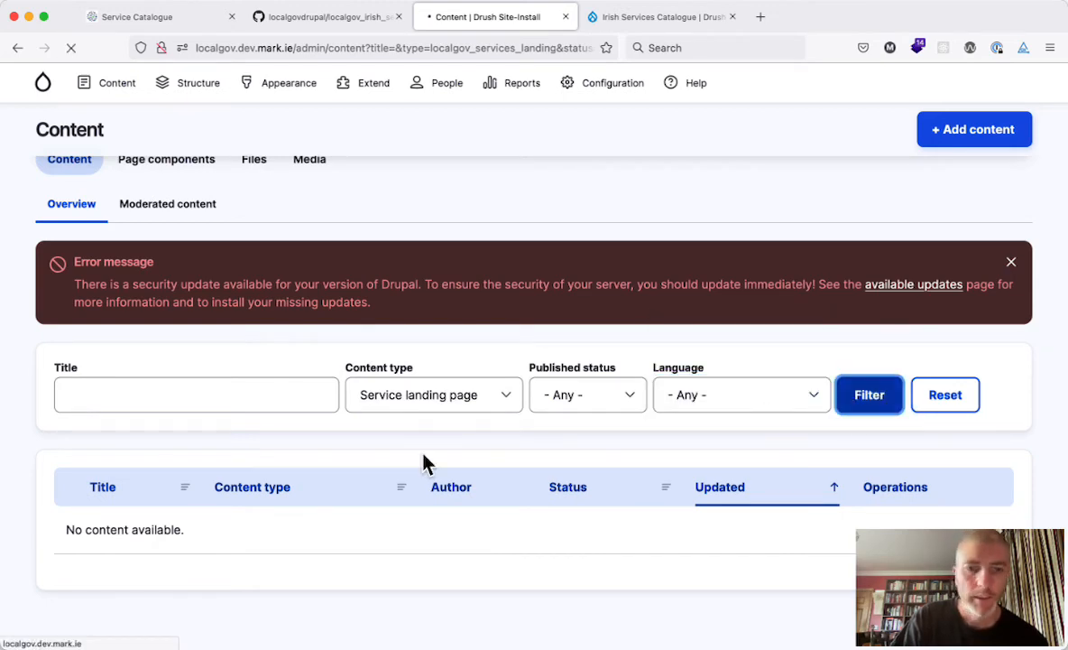
scroll(424, 458, down, 5)
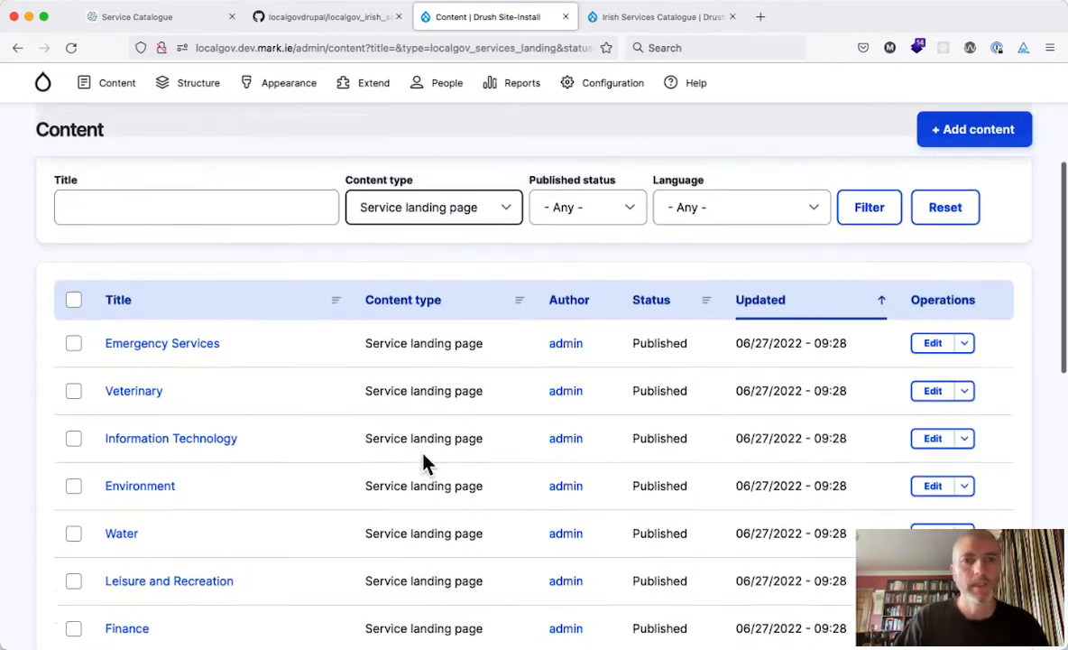
Open the Arts and Culture landing page at localgov.dev.mark.ie/arts-and-culture.
scroll(423, 460, up, 5)
drag(295, 48, 341, 207)
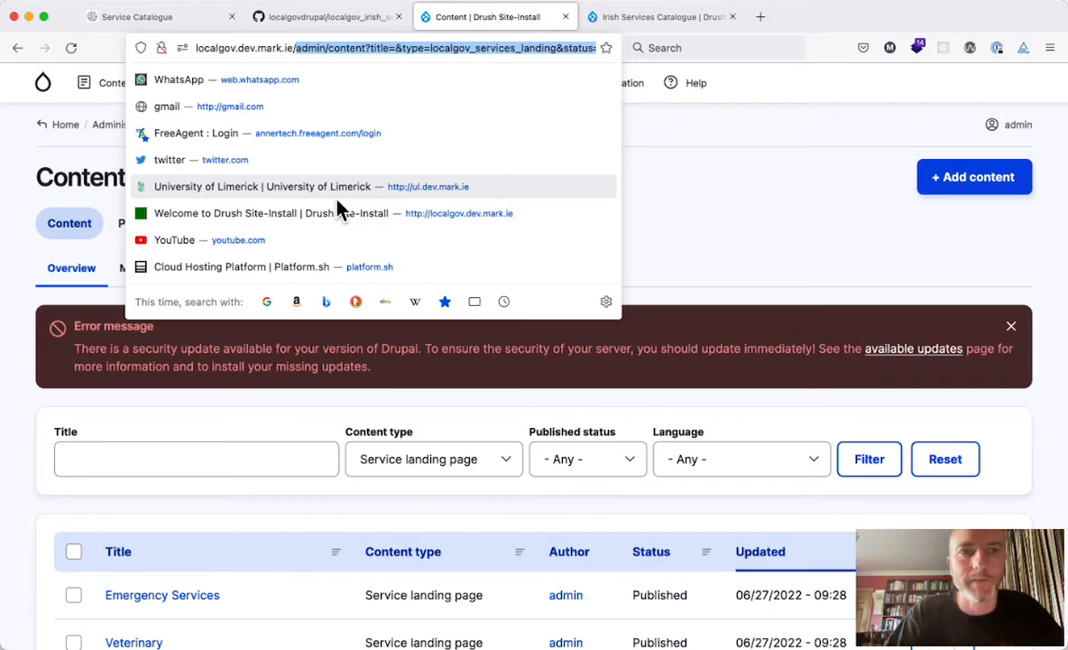
text(art)
key(End)
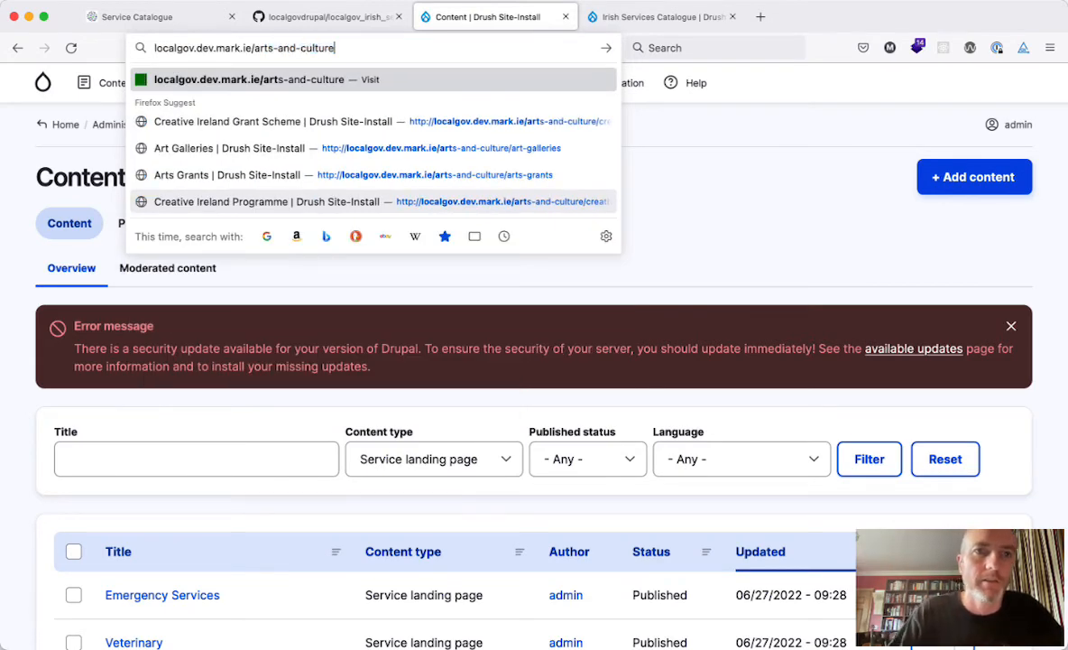
key(Return)
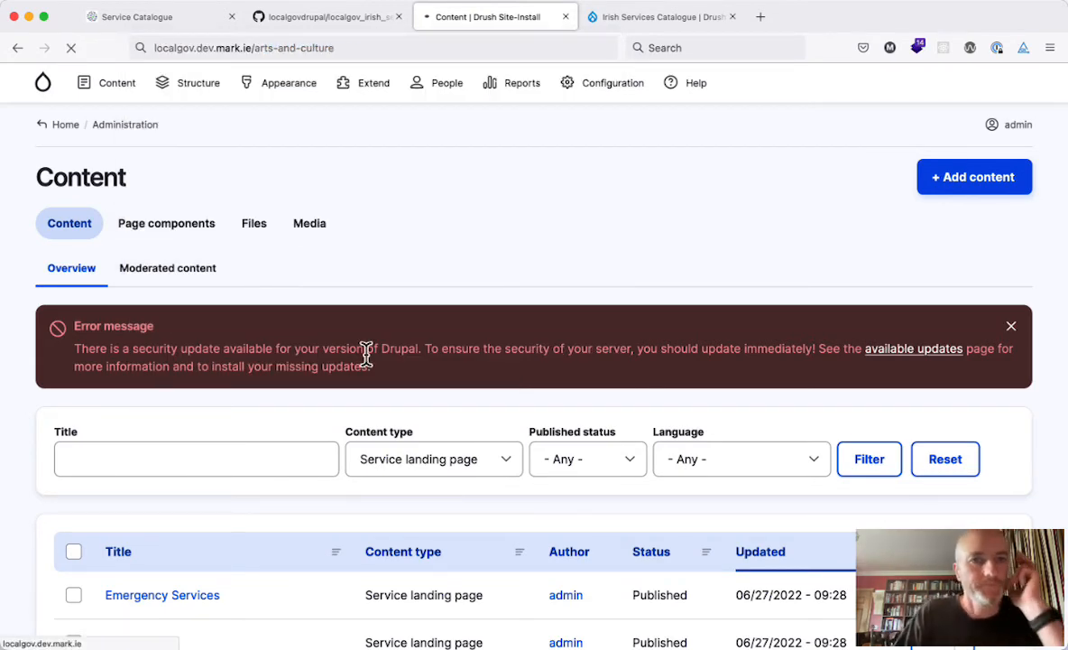
Examine the Arts and Culture page's title, its services heading and the Air Quality subheading.
scroll(365, 353, down, 3)
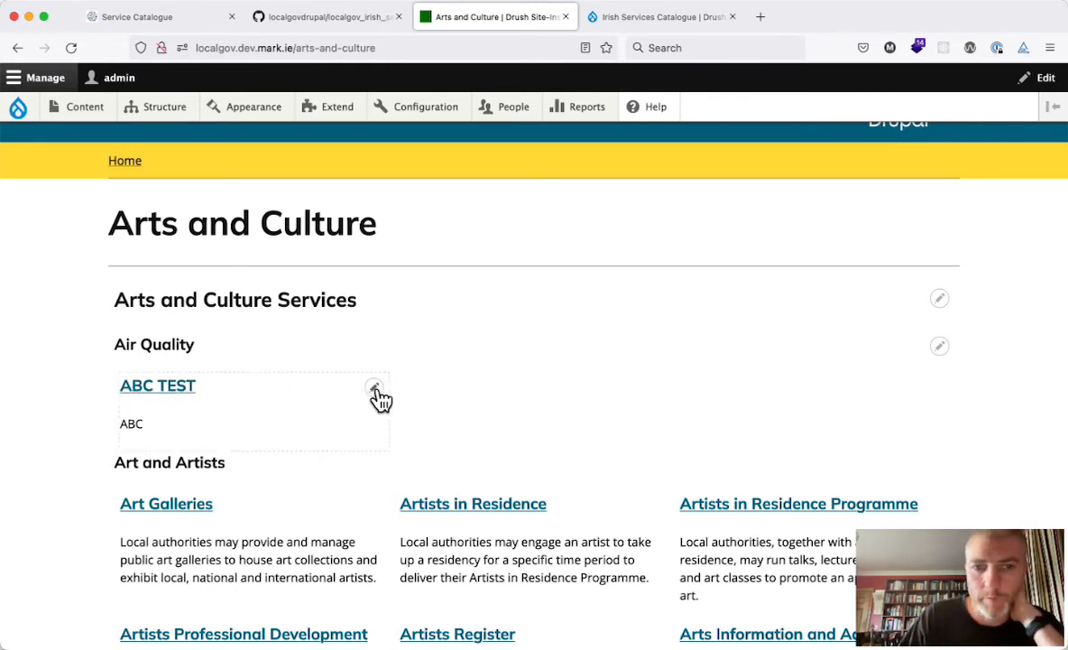
scroll(282, 374, down, 1)
scroll(173, 281, up, 2)
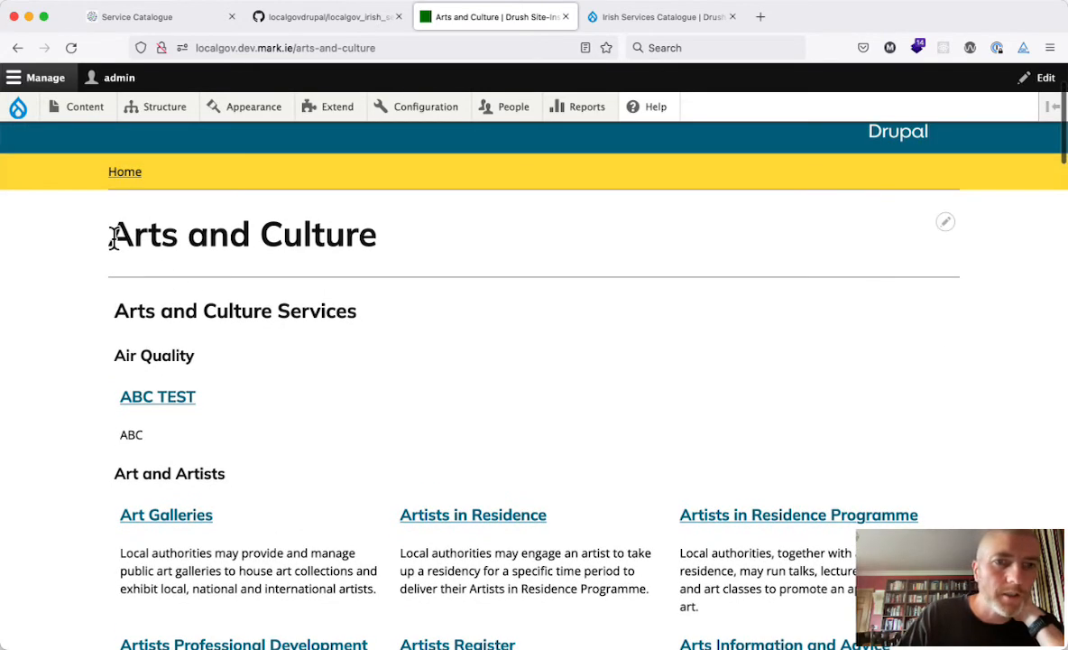
drag(111, 233, 379, 248)
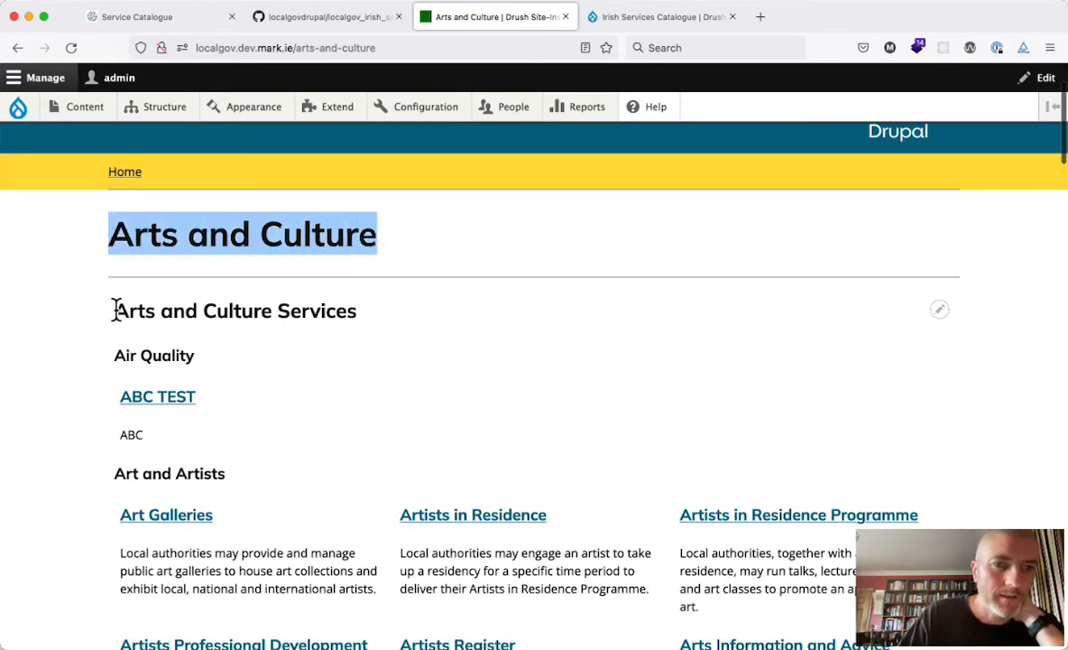
drag(114, 311, 370, 320)
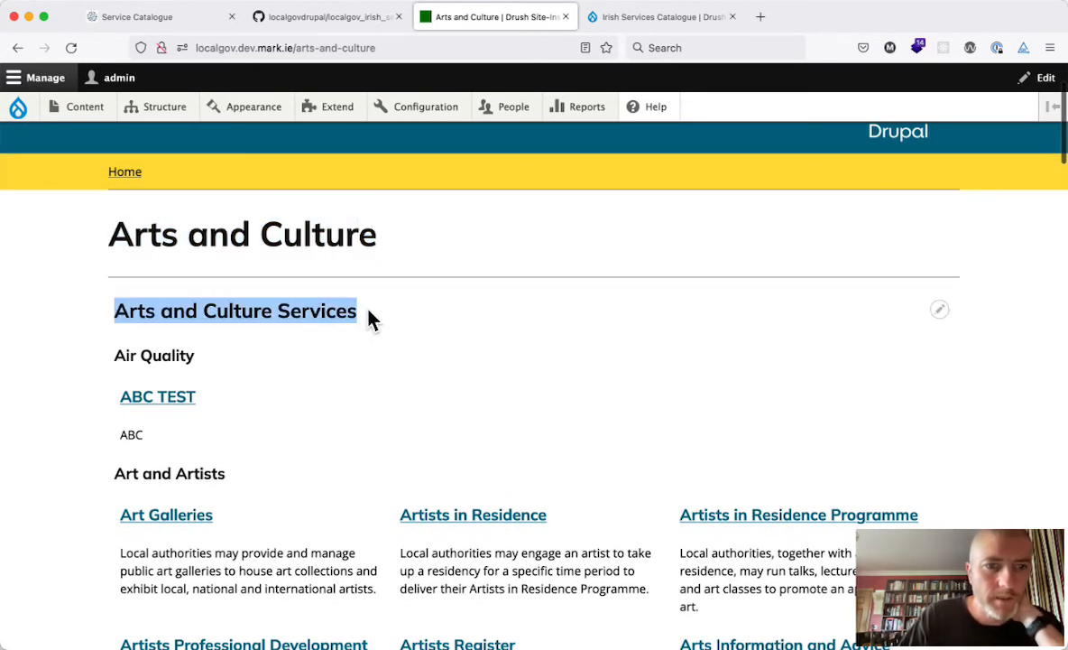
triple_click(164, 348)
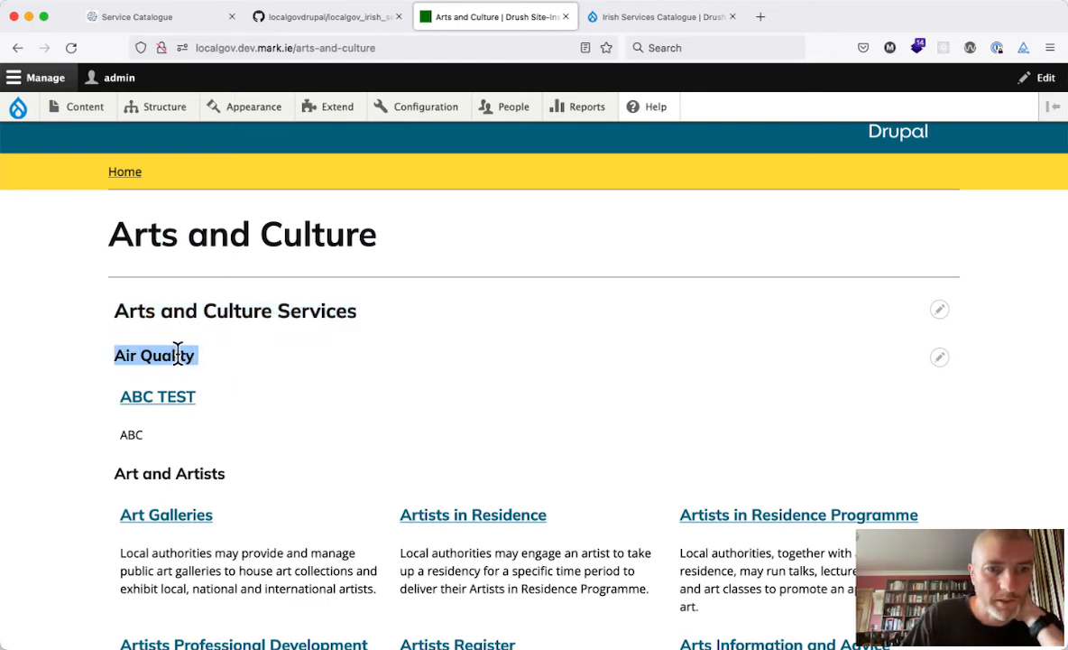
click(179, 354)
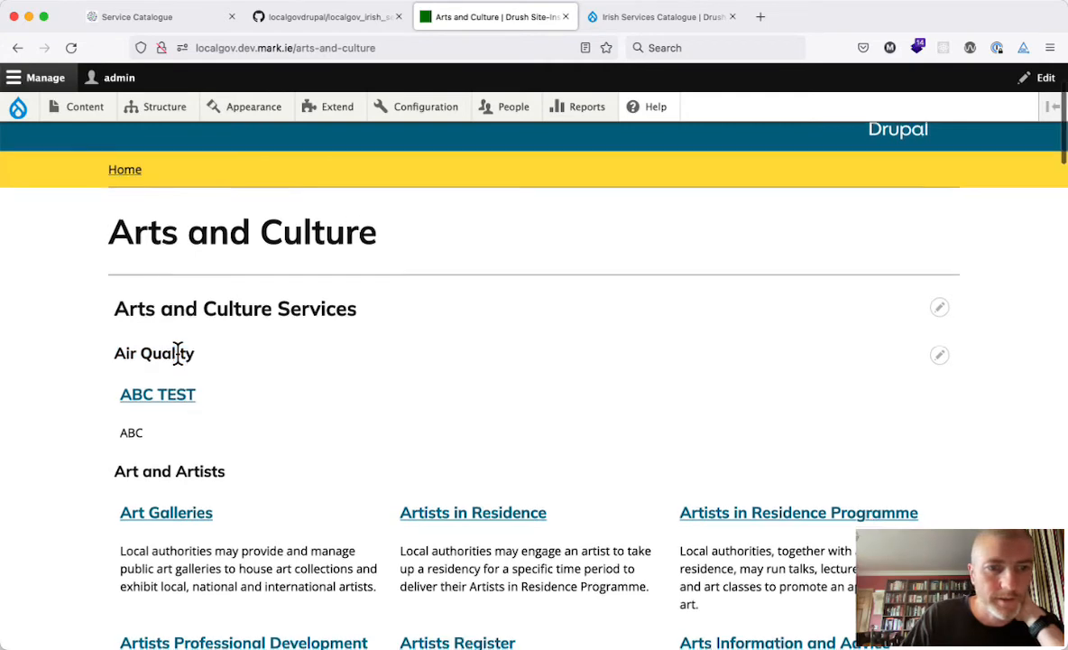
Look through the services grouped under Art and Artists and Arts Grants on the landing page.
scroll(176, 357, down, 5)
drag(131, 287, 246, 281)
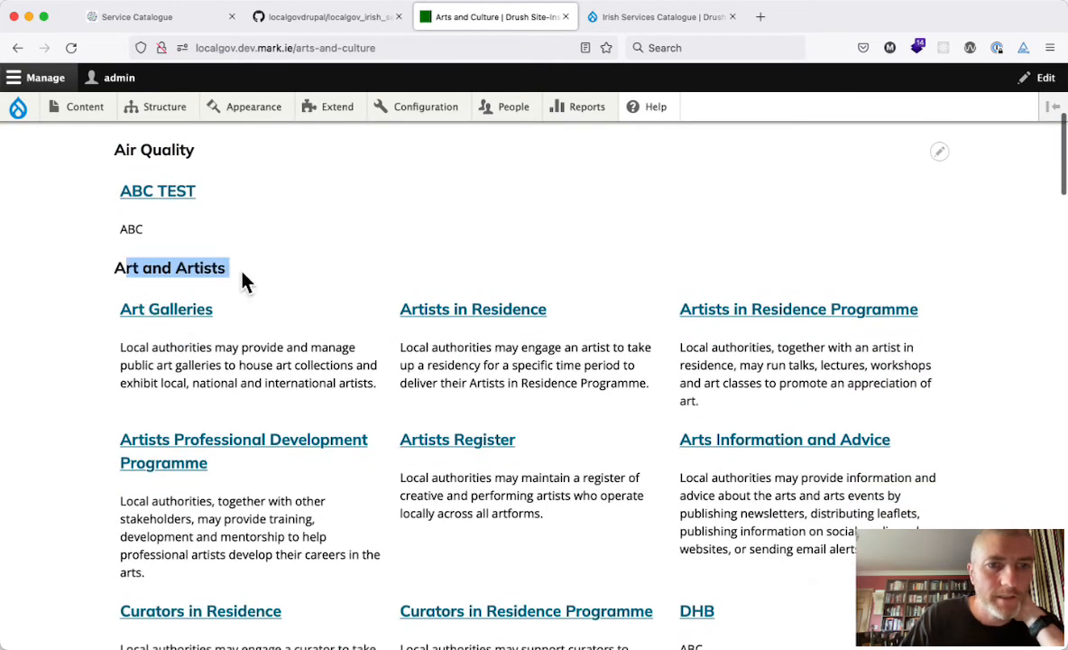
scroll(245, 280, down, 2)
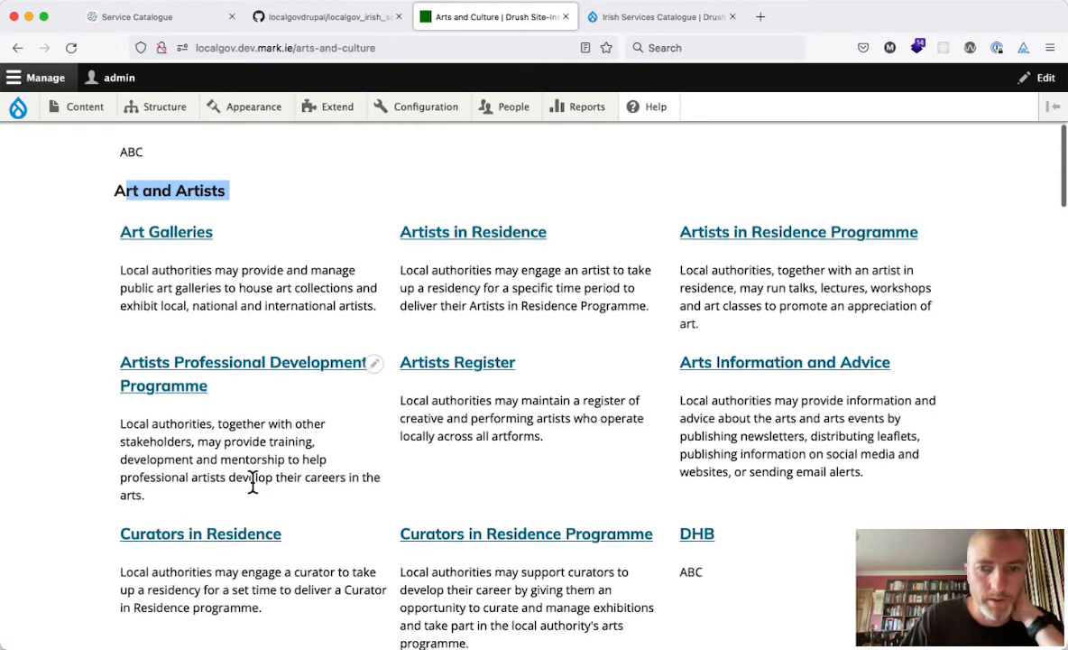
scroll(253, 477, down, 12)
scroll(253, 487, down, 2)
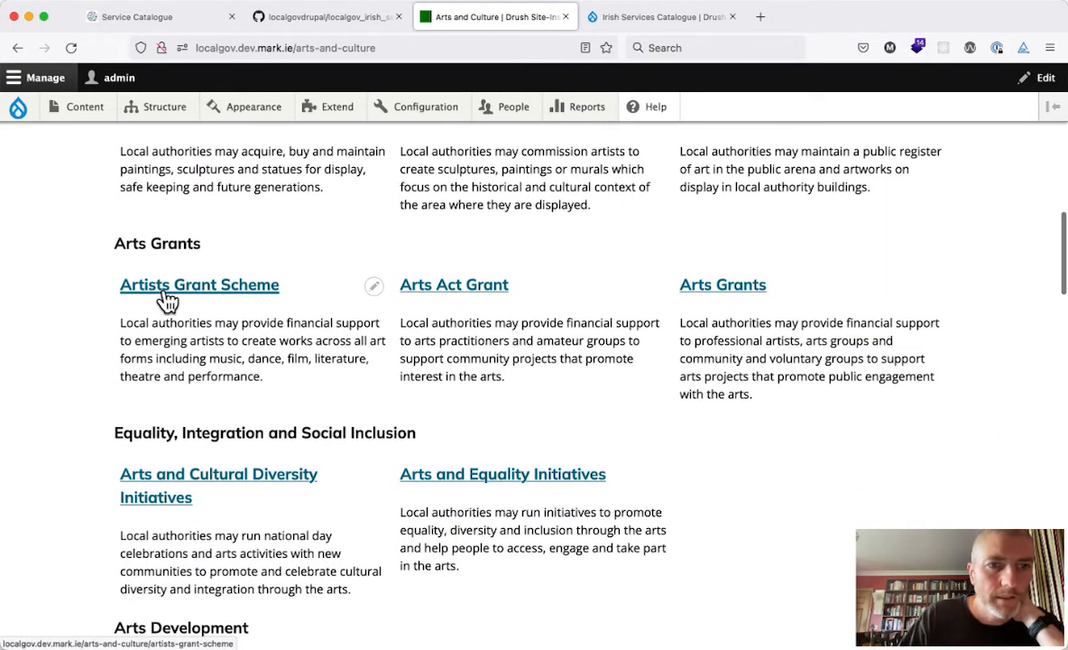
Examine the Equality, Integration and Social Inclusion group and return to the start of the Arts and Culture page.
scroll(267, 411, down, 2)
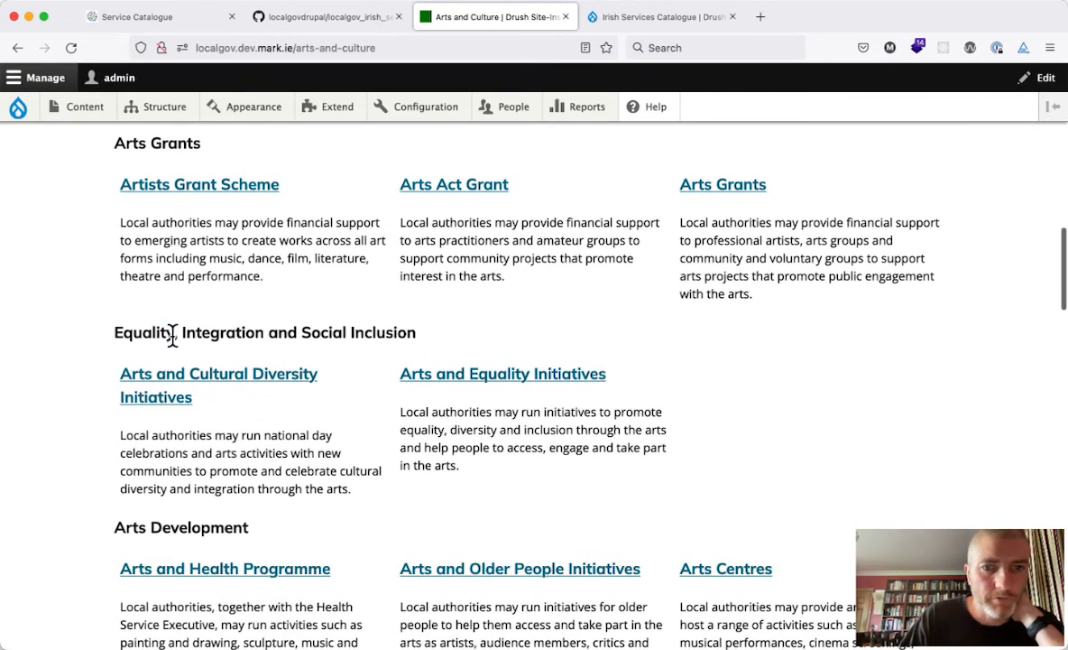
drag(166, 332, 331, 341)
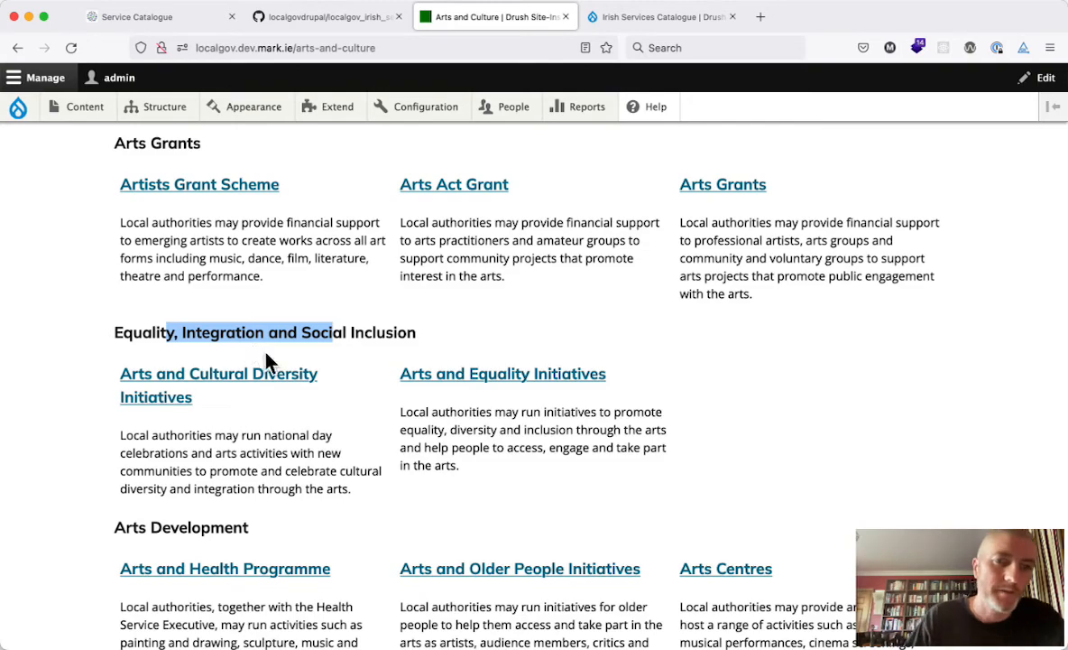
click(217, 339)
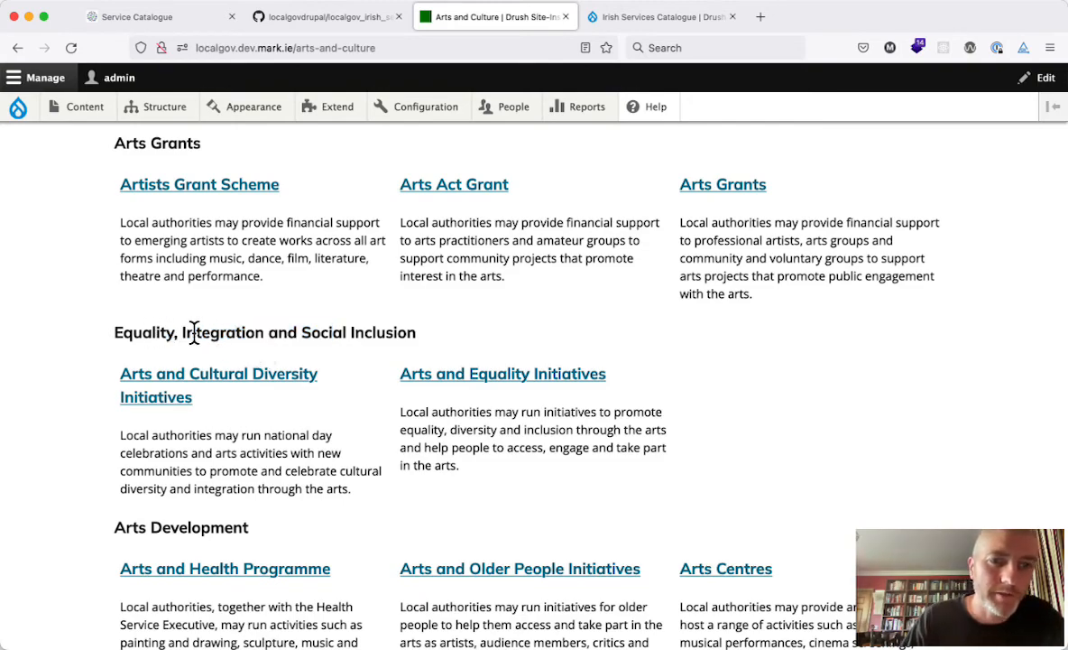
double_click(199, 332)
scroll(199, 333, up, 8)
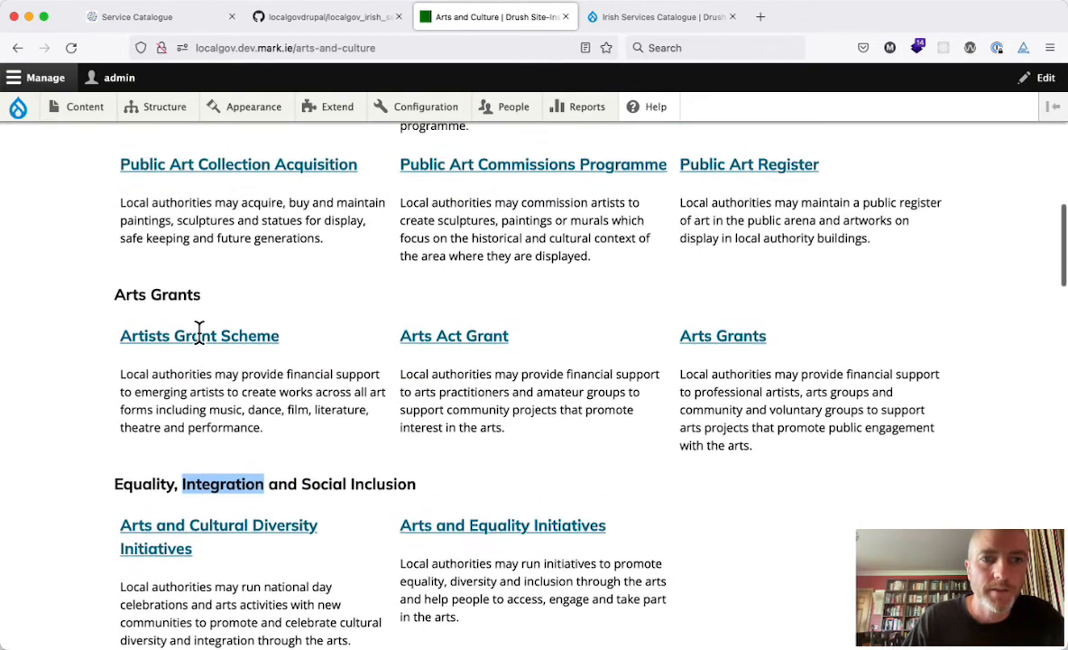
scroll(200, 338, up, 10)
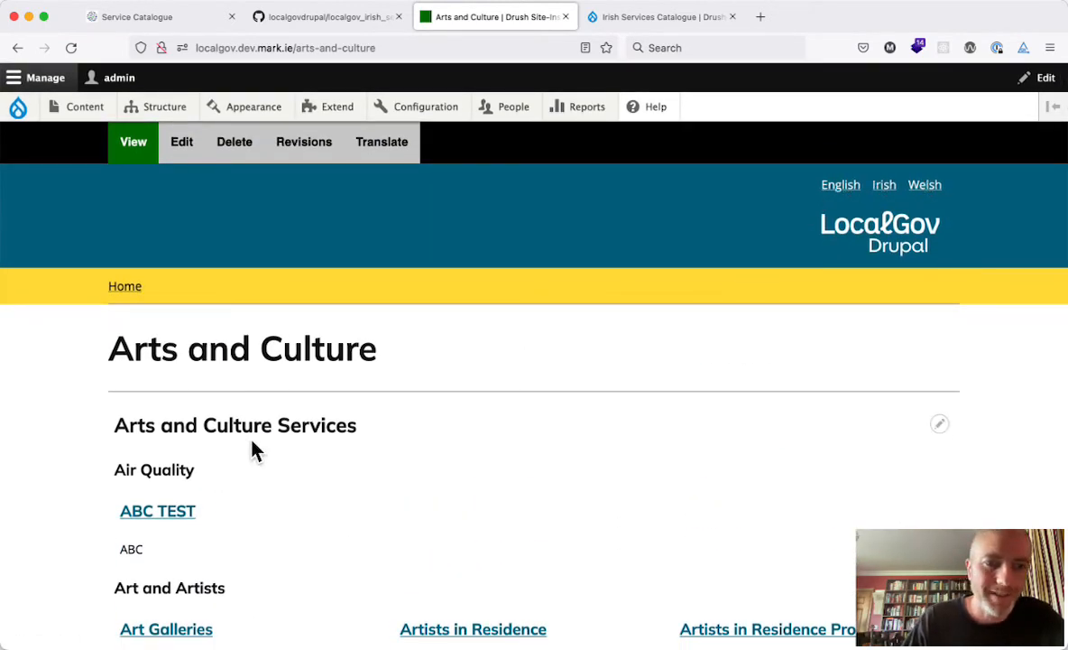
scroll(253, 446, down, 3)
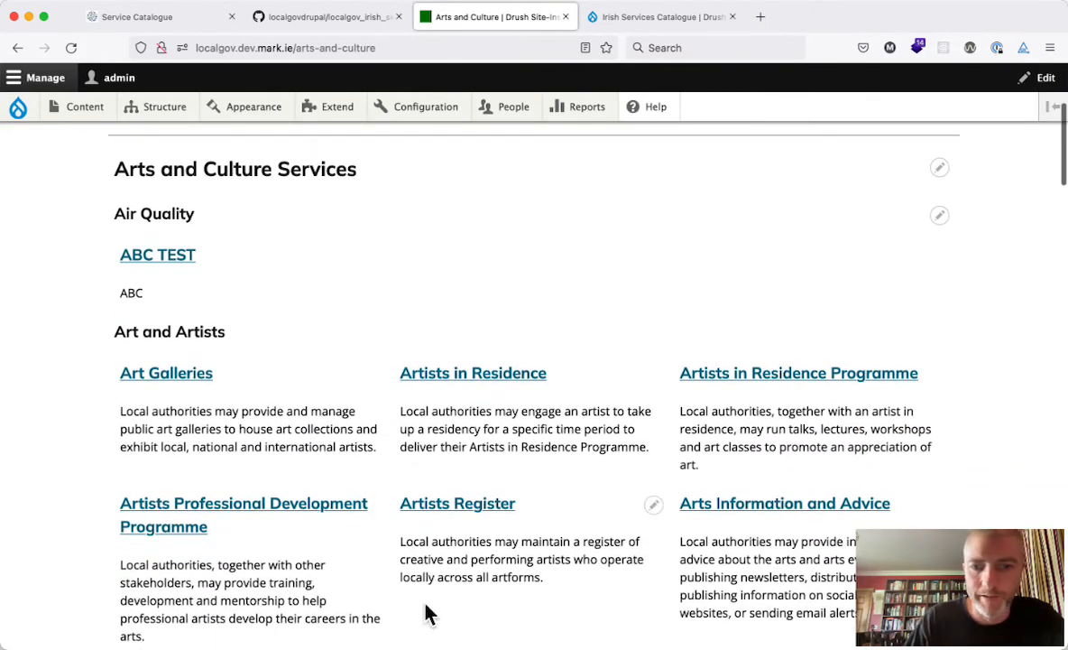
scroll(687, 362, up, 3)
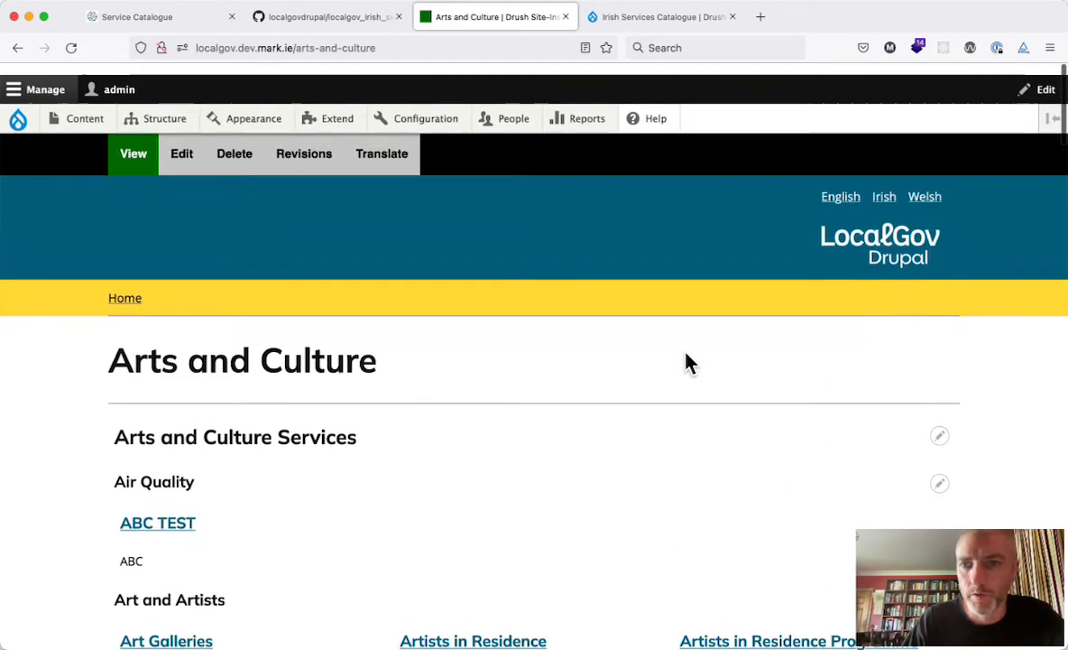
Switch the Arts and Culture page to Irish and look through its Irish service listings.
click(842, 186)
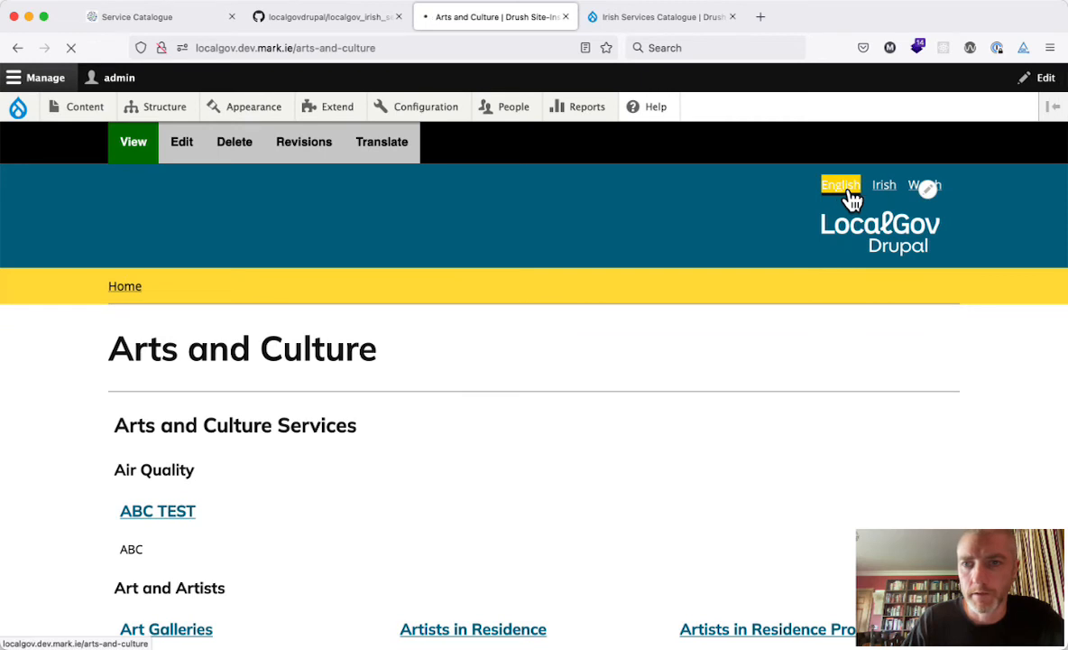
click(884, 188)
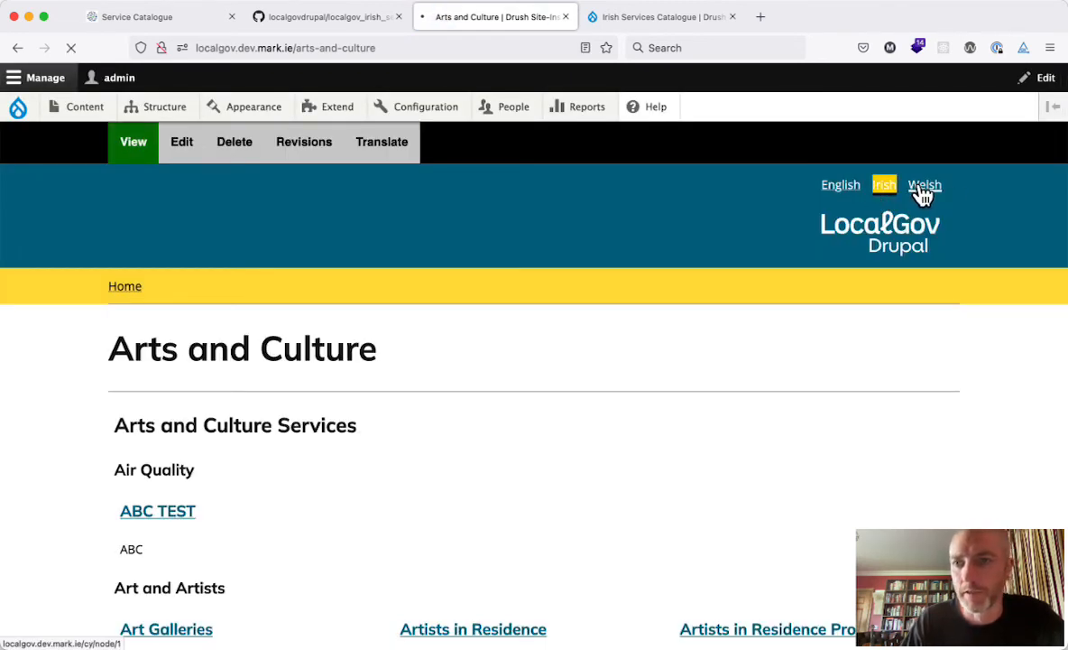
scroll(492, 372, down, 1)
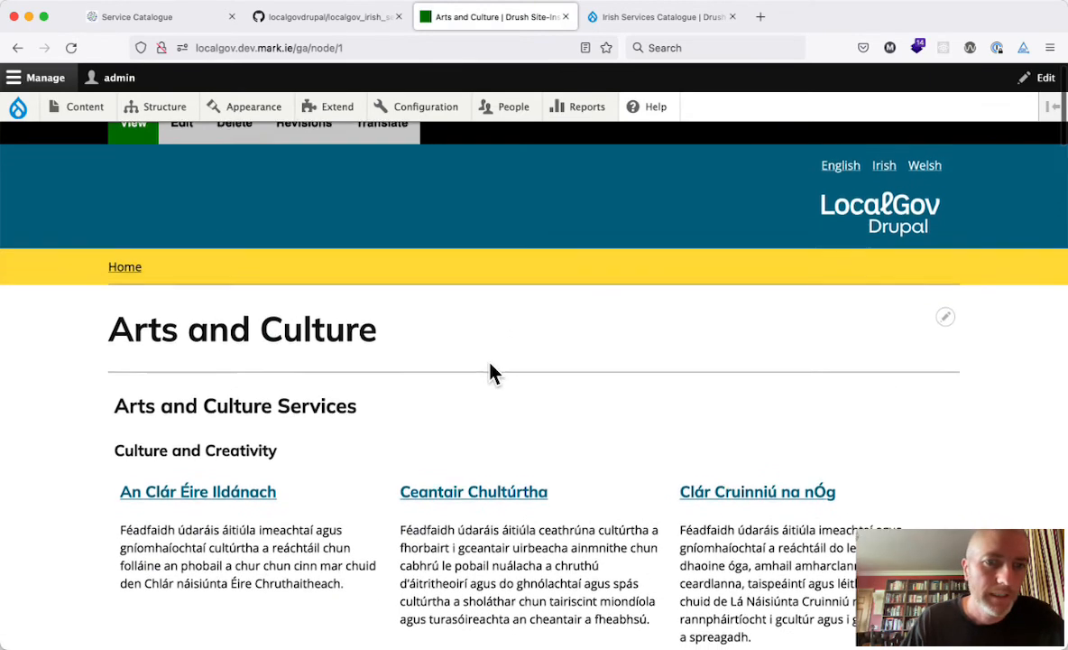
drag(110, 321, 358, 331)
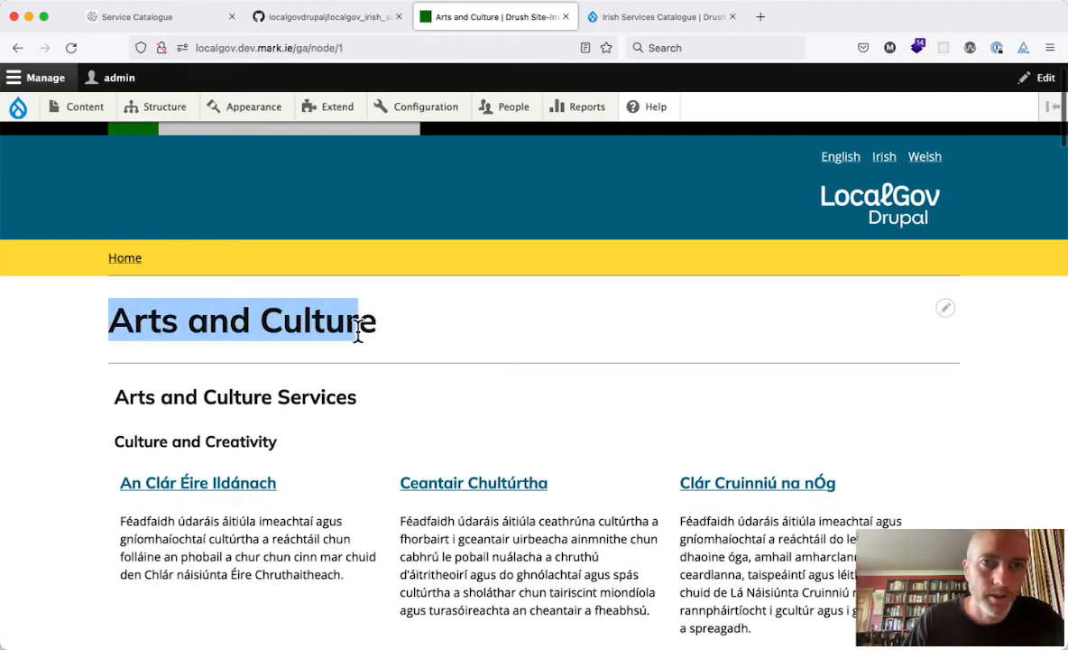
scroll(343, 338, down, 4)
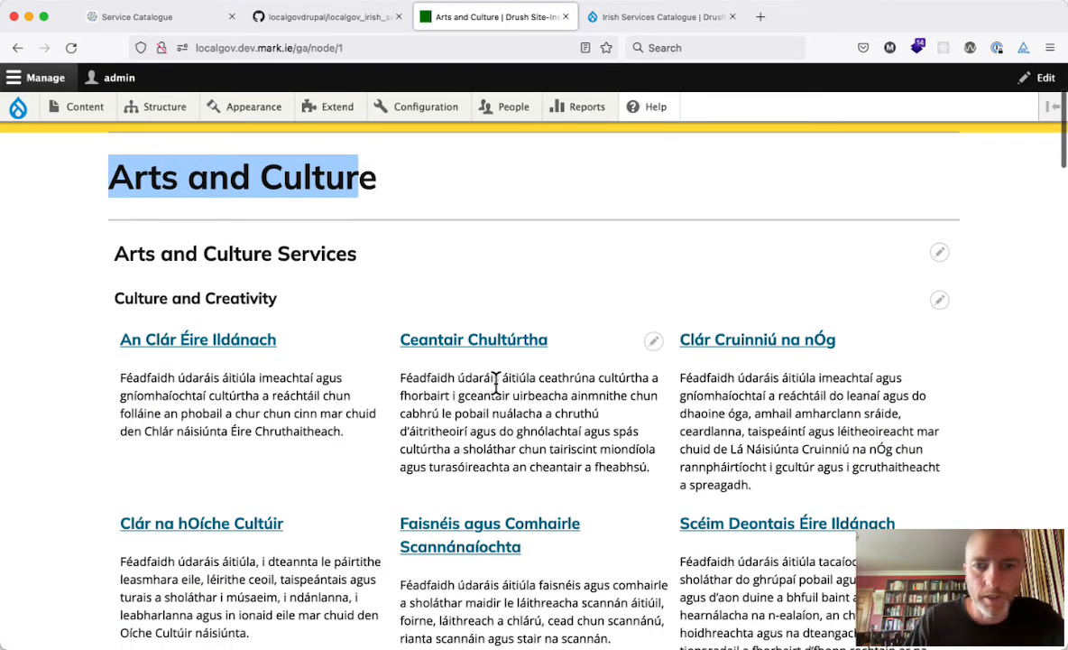
scroll(454, 552, down, 4)
scroll(454, 553, down, 10)
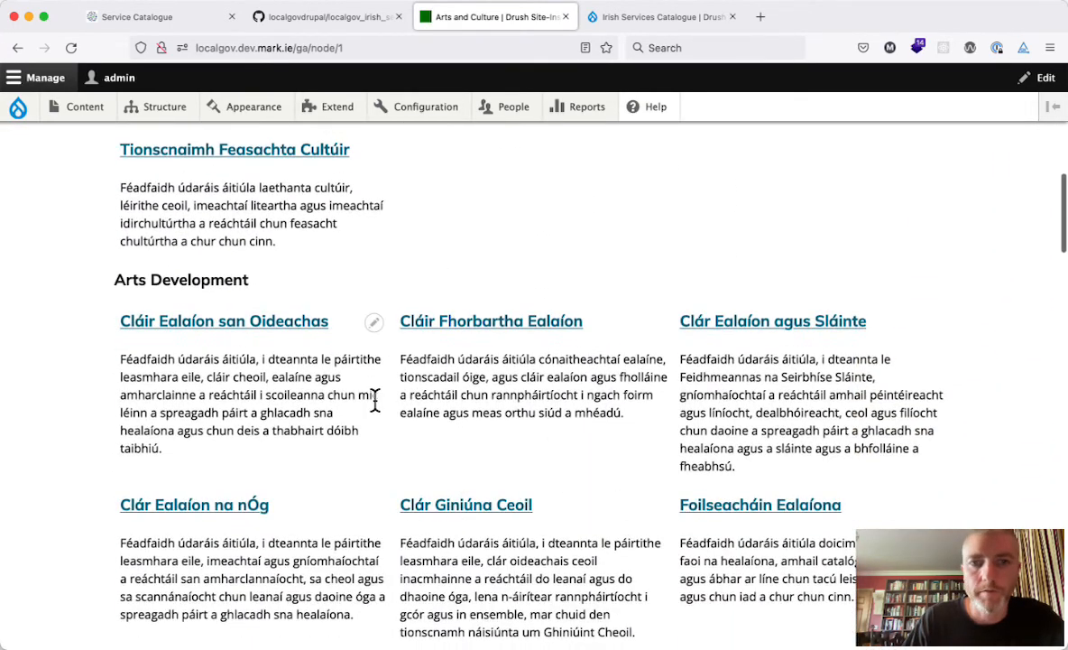
Return to the start of the Irish landing page and examine its Arts and Culture title.
scroll(375, 411, up, 15)
scroll(374, 410, down, 1)
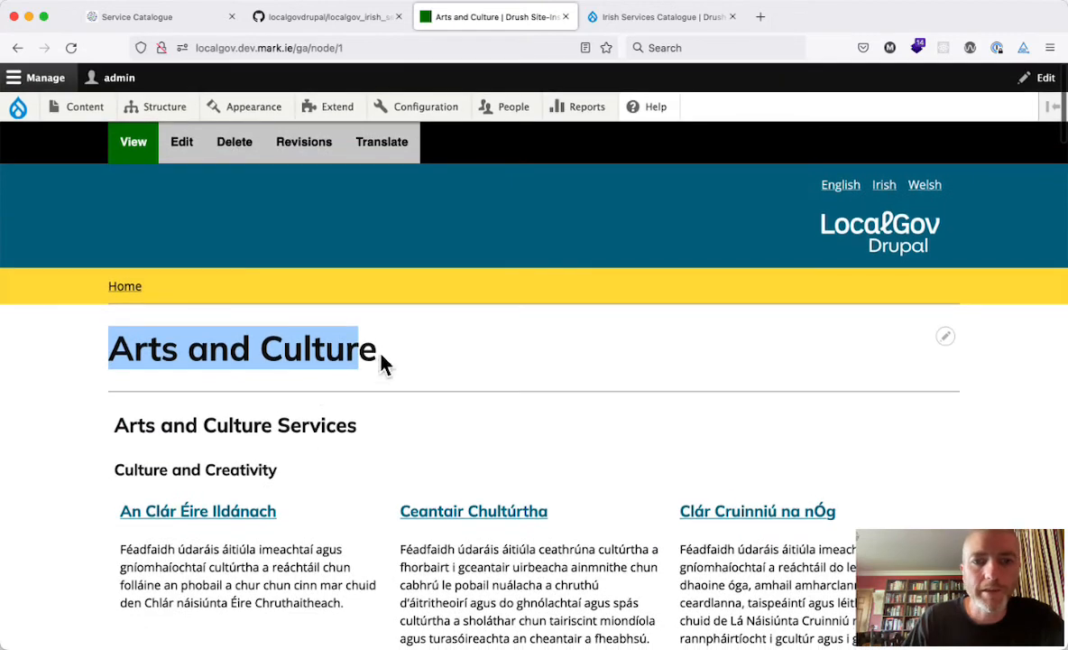
double_click(359, 351)
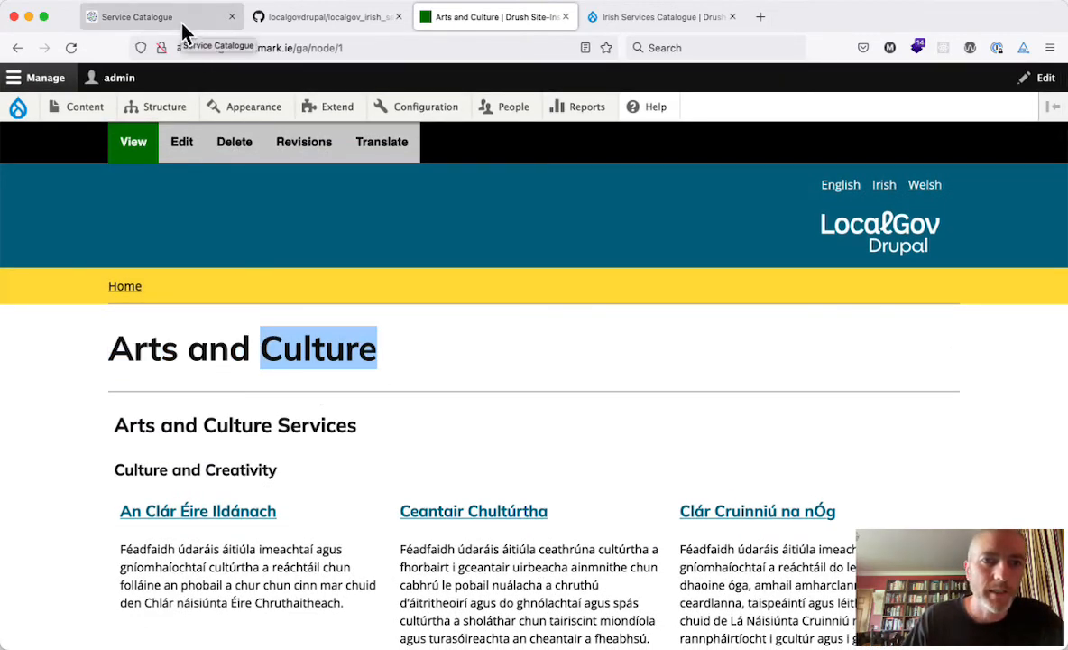
drag(114, 349, 382, 365)
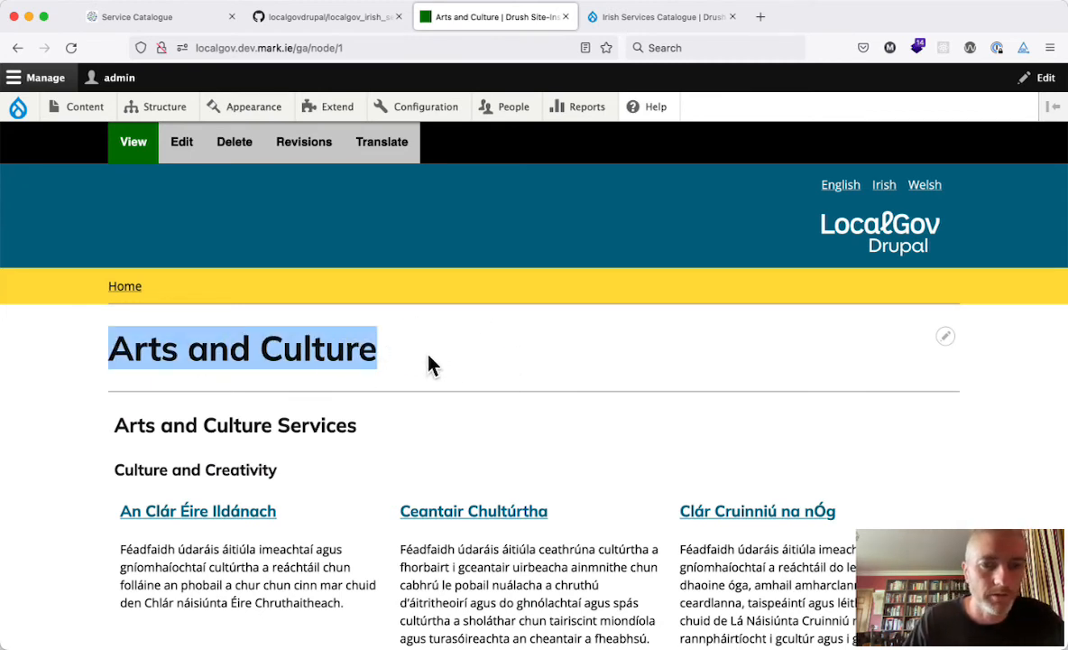
click(366, 350)
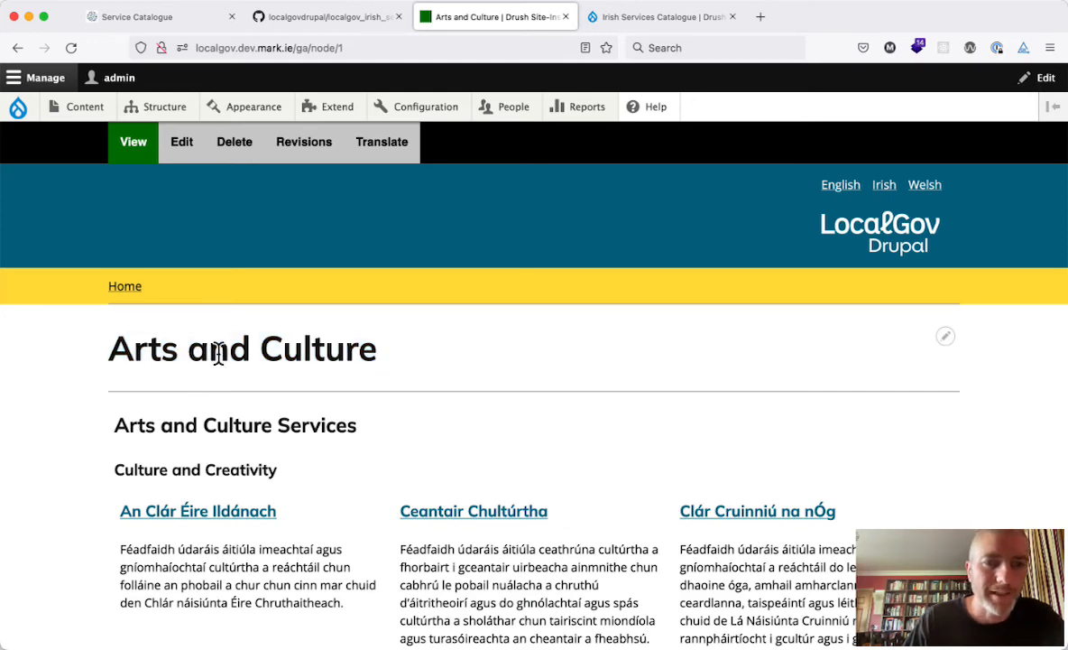
Open the form for adding an Irish translation of Arts and Culture, inspect its Title and Body fields, and leave without saving.
click(387, 148)
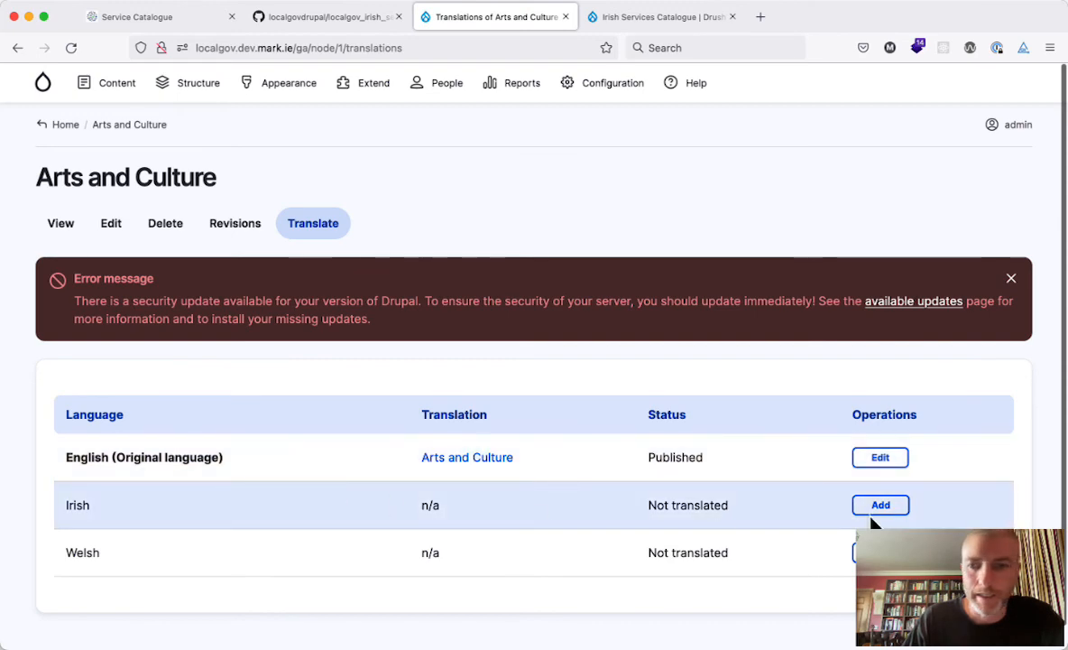
click(880, 507)
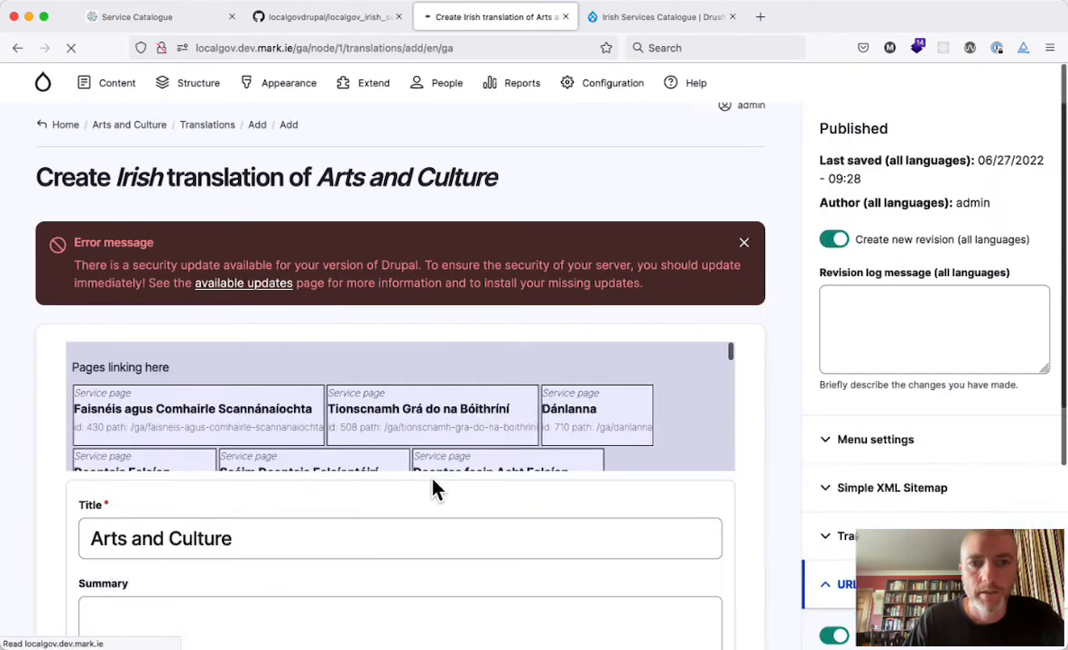
scroll(433, 488, down, 5)
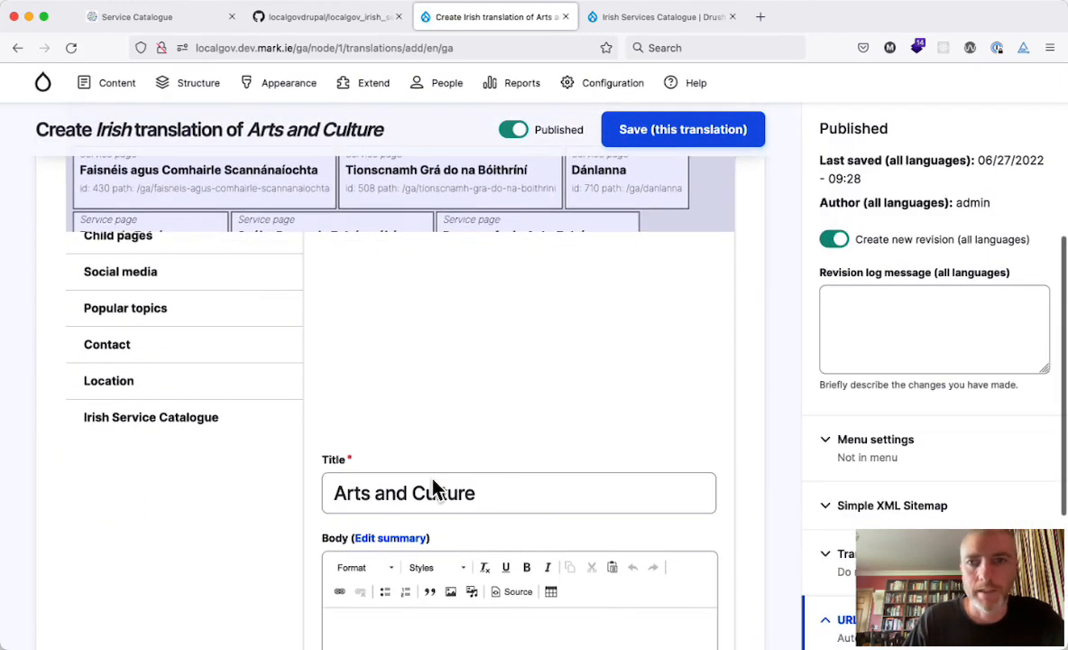
scroll(433, 483, left, 3)
scroll(431, 480, left, 3)
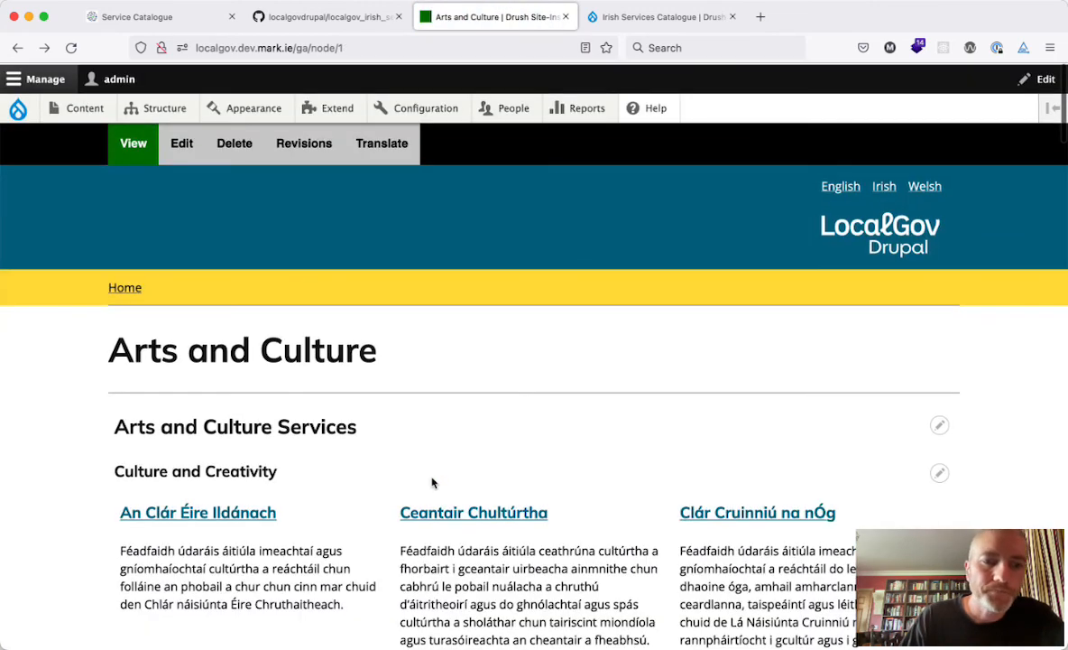
Go back to the English Arts and Culture page and open the Art Galleries service page.
scroll(298, 515, left, 3)
scroll(293, 513, down, 4)
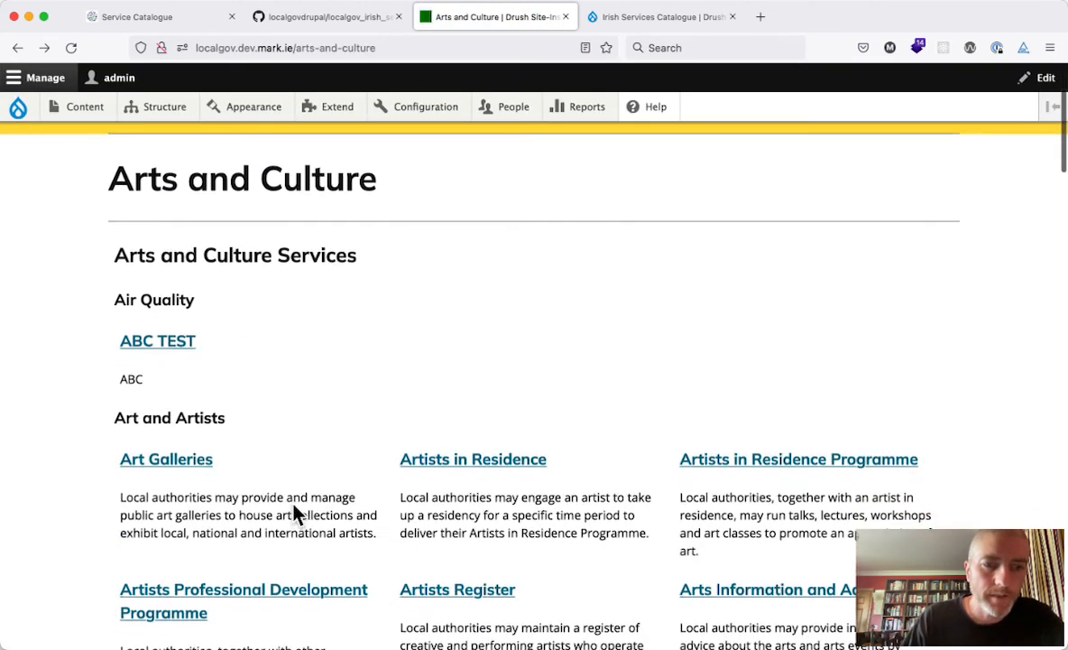
click(187, 454)
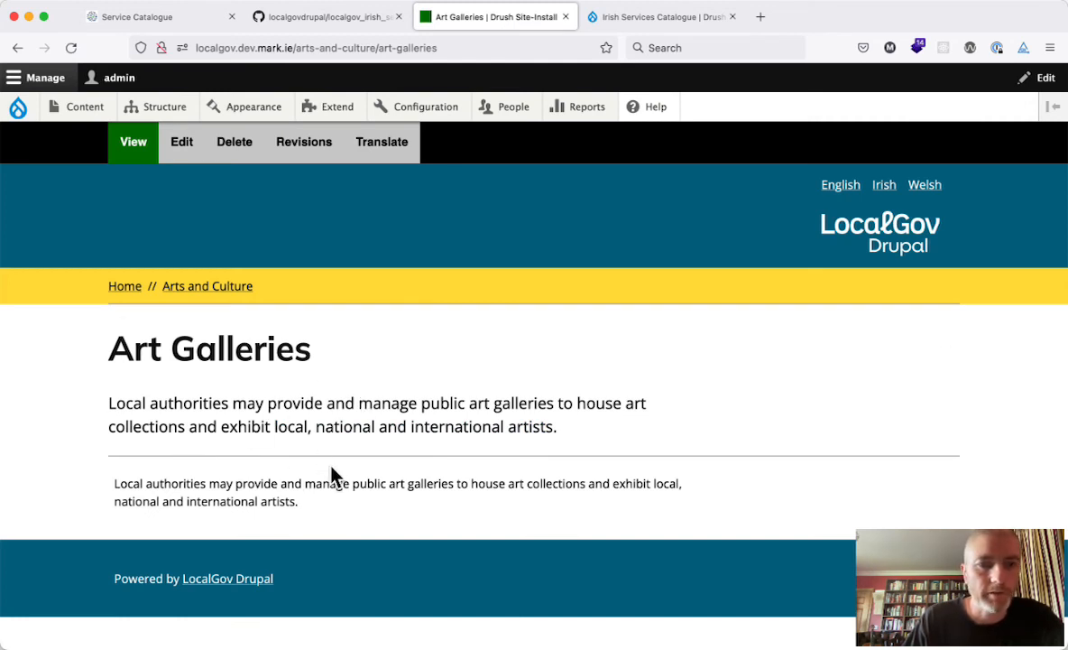
Edit the English Art Galleries service page, append several paragraphs of Latin placeholder text after the existing Body text, and save this translation.
click(183, 144)
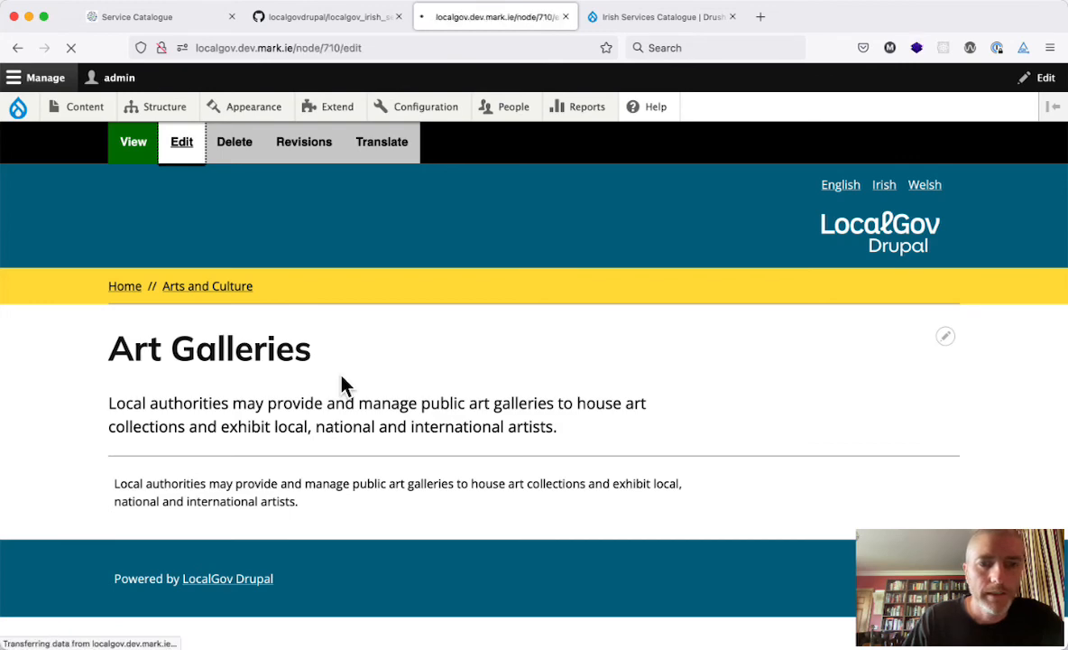
scroll(343, 383, down, 10)
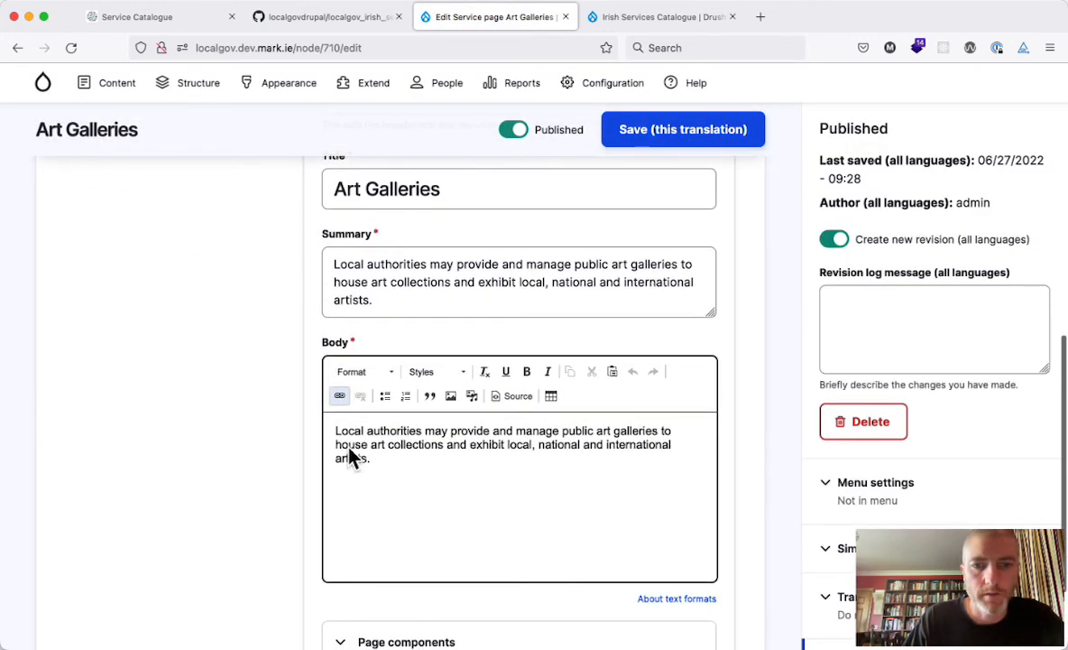
click(380, 459)
drag(380, 458, 319, 417)
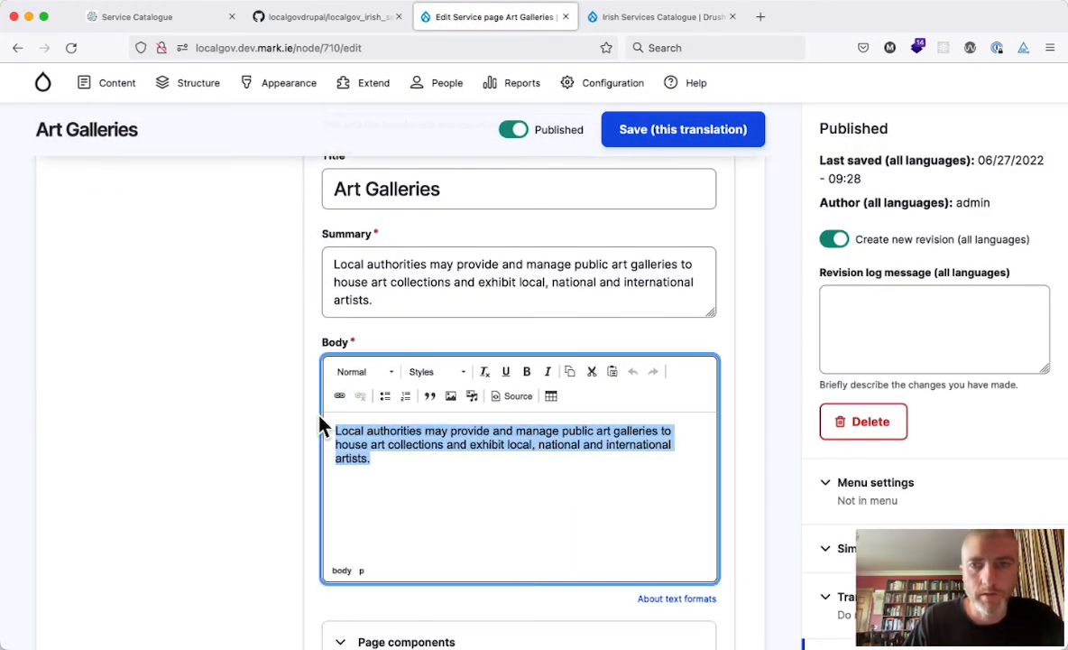
click(800, 3)
mouse_move(774, 4)
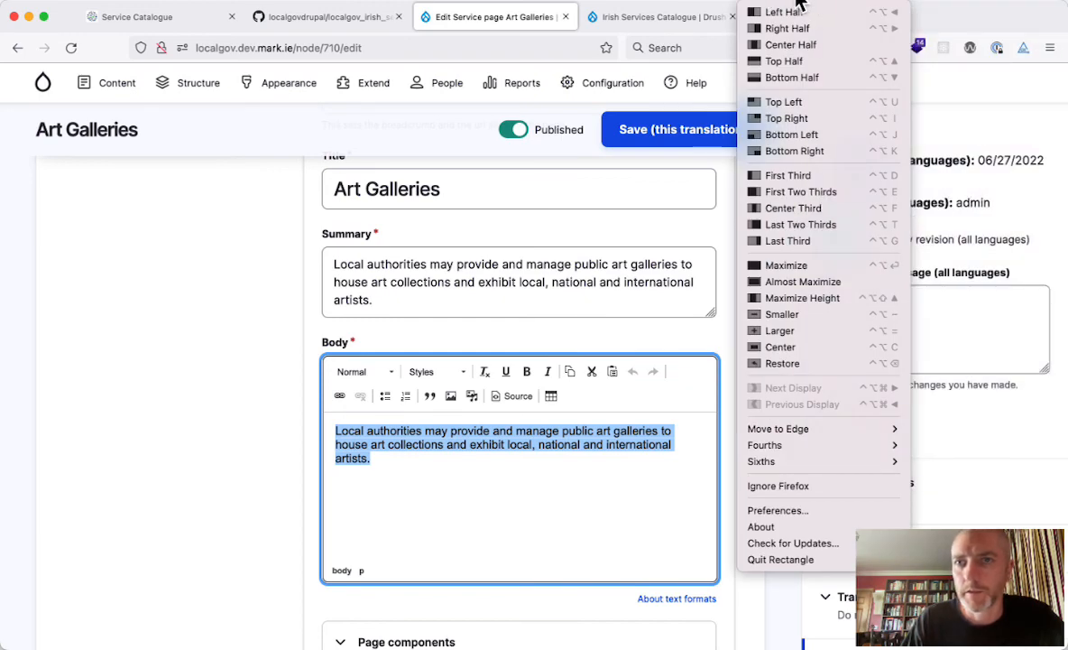
click(808, 118)
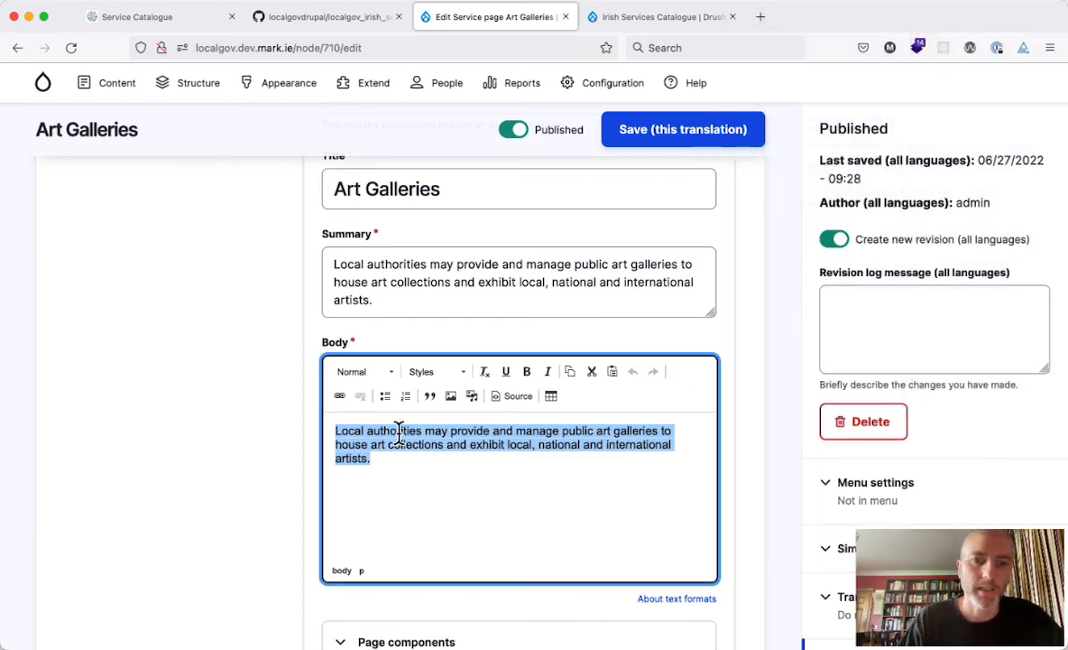
click(377, 457)
key(super+v)
key(super+v)
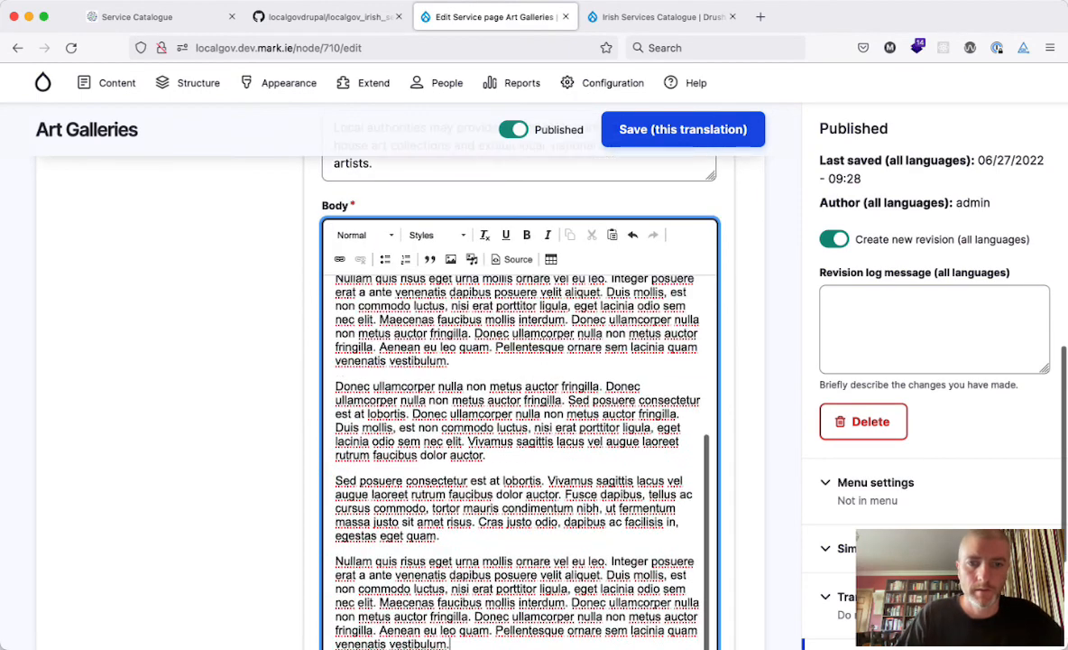
click(690, 140)
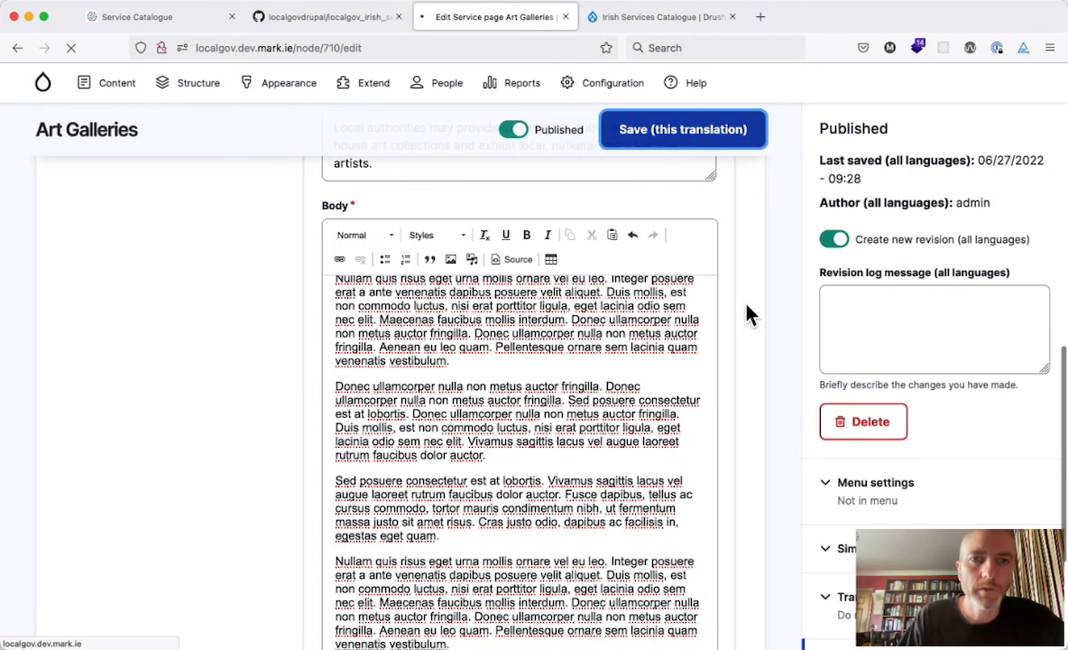
Look through the saved Art Galleries page from end to end and switch to its Irish version.
scroll(747, 307, down, 10)
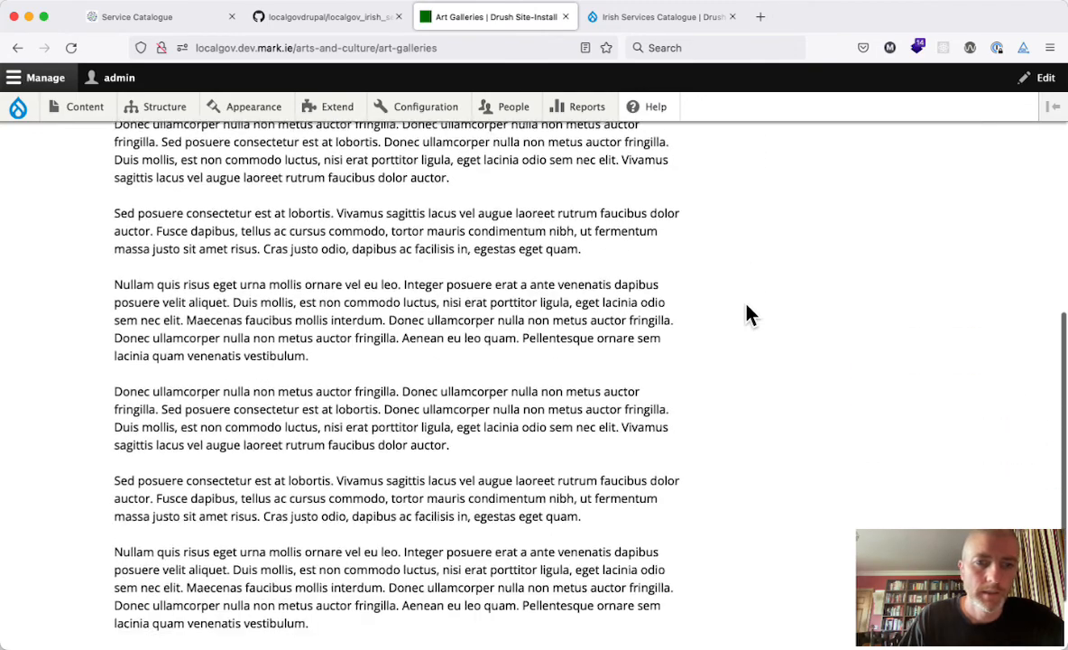
scroll(470, 383, up, 15)
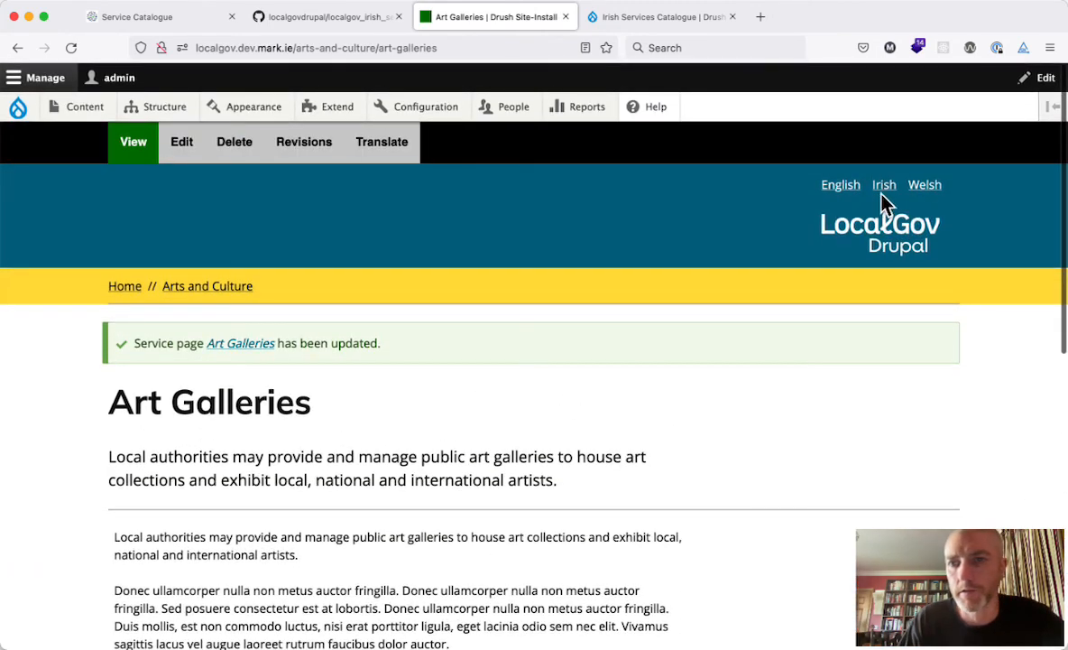
click(884, 193)
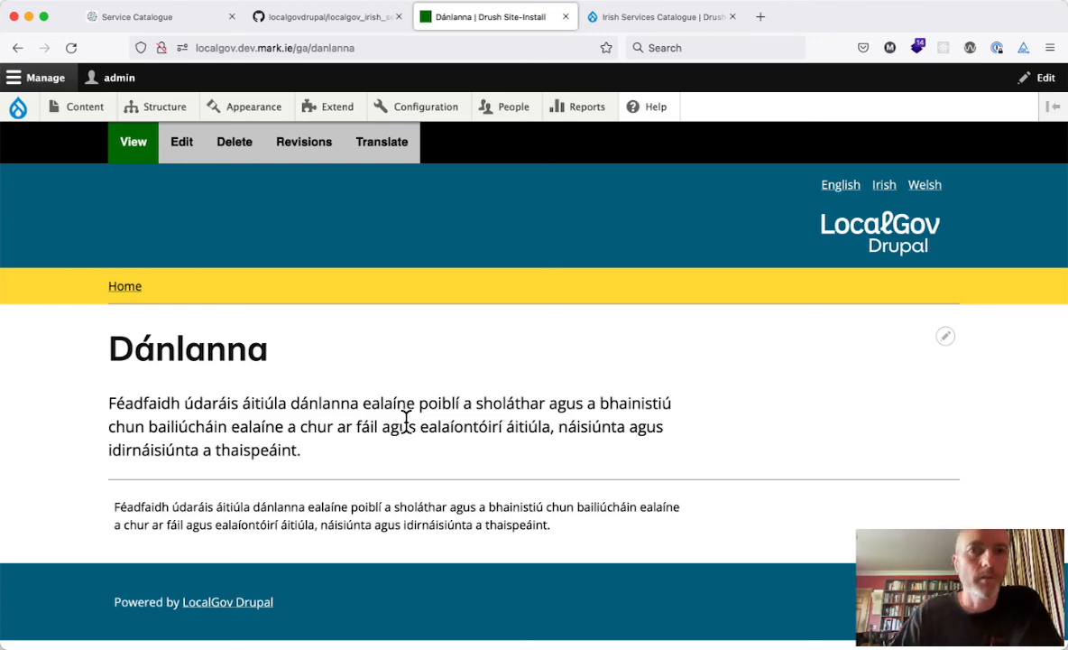
Highlight the module name localgov_irish_service_catalogue in its GitHub repository address and return to the Irish Art Galleries page.
click(324, 17)
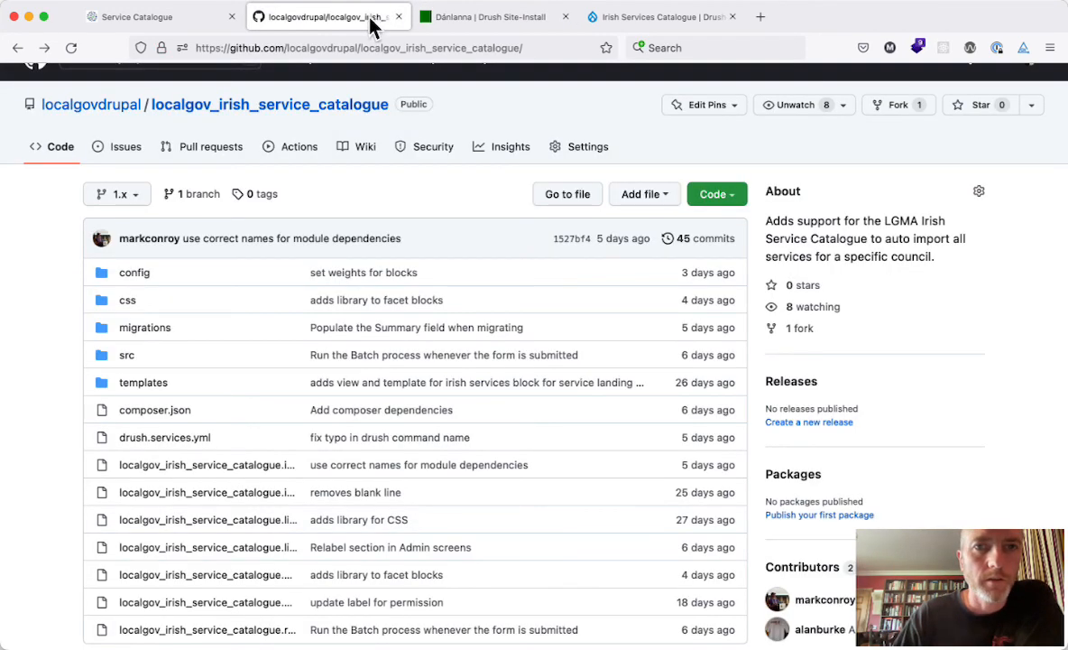
double_click(392, 50)
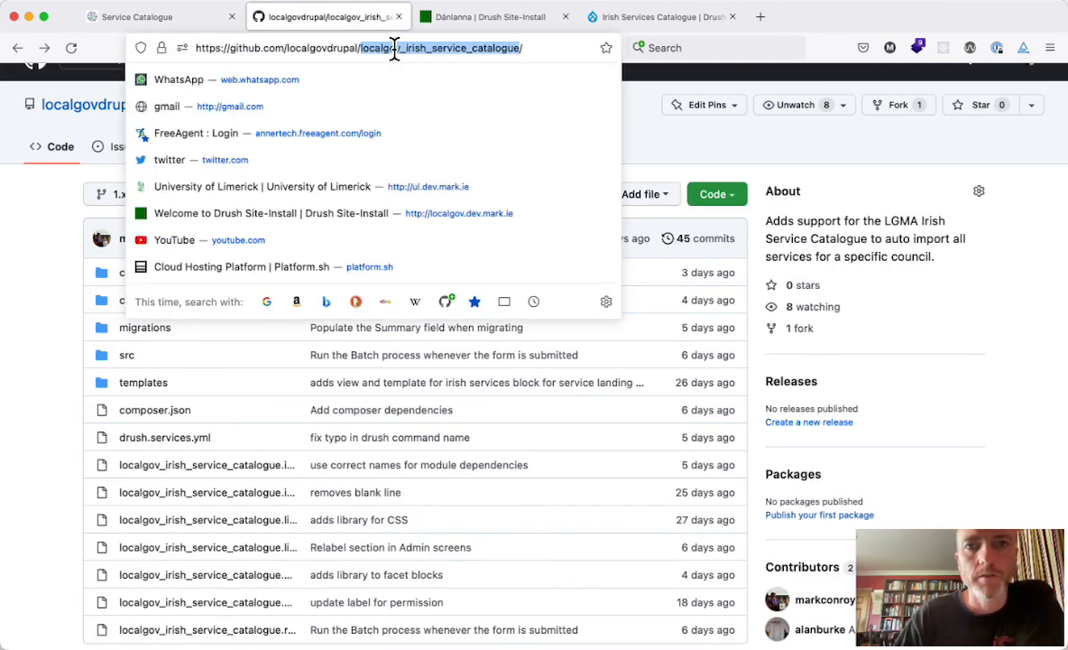
click(505, 26)
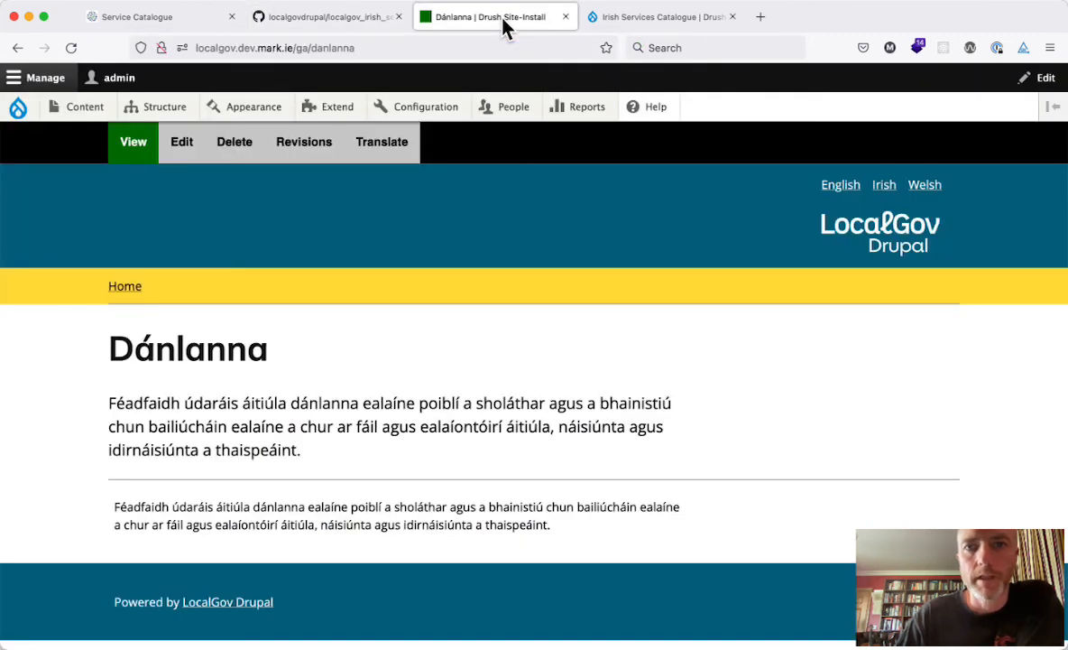